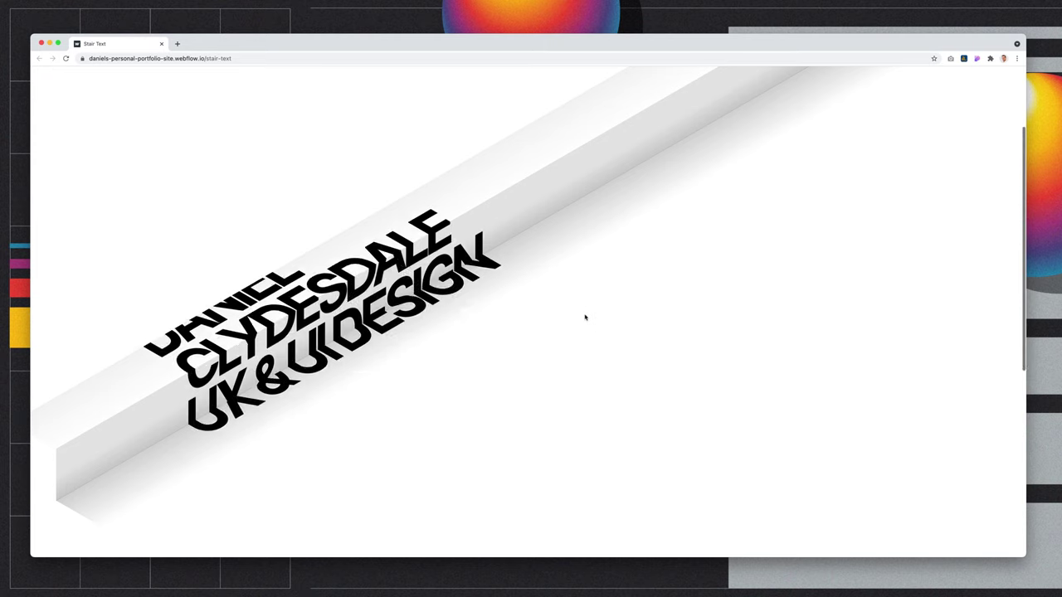
Scroll up and down the live Stair Text site to preview the skewed stair effect.
scroll(587, 316, "down", 2)
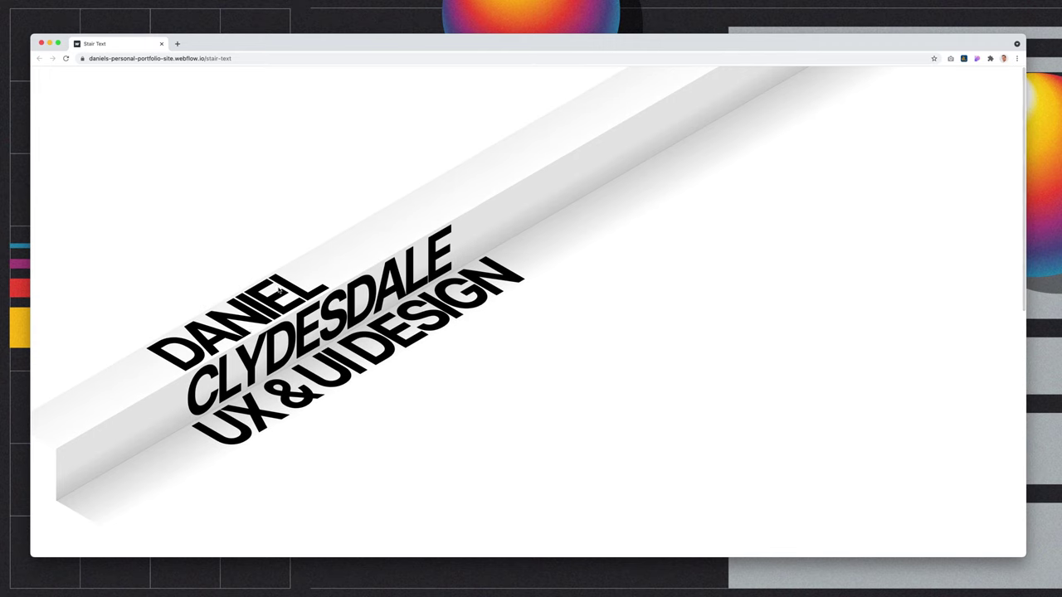
scroll(273, 411, "up", 3)
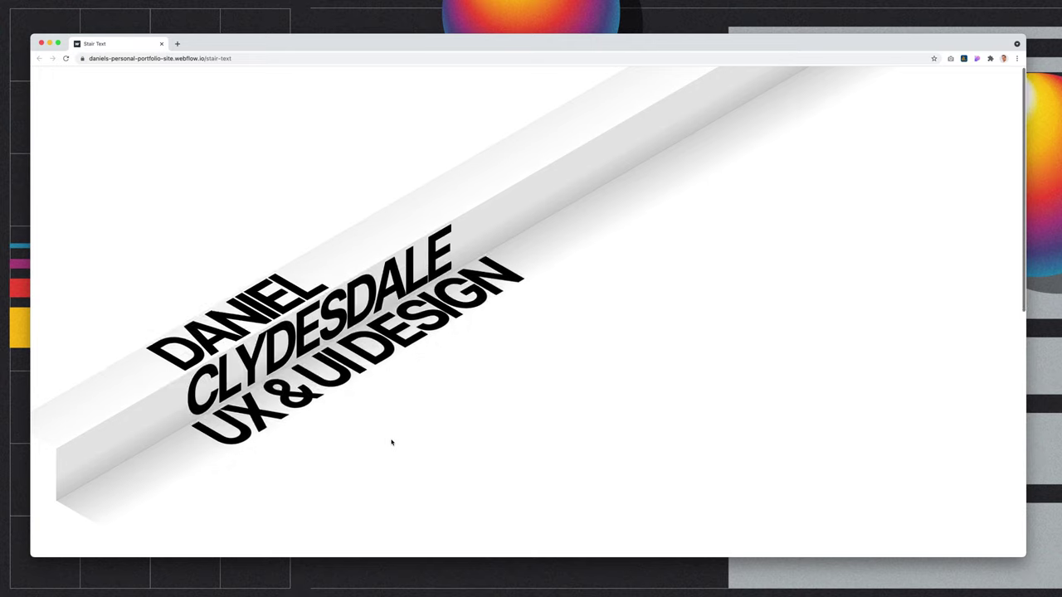
scroll(406, 427, "up", 3)
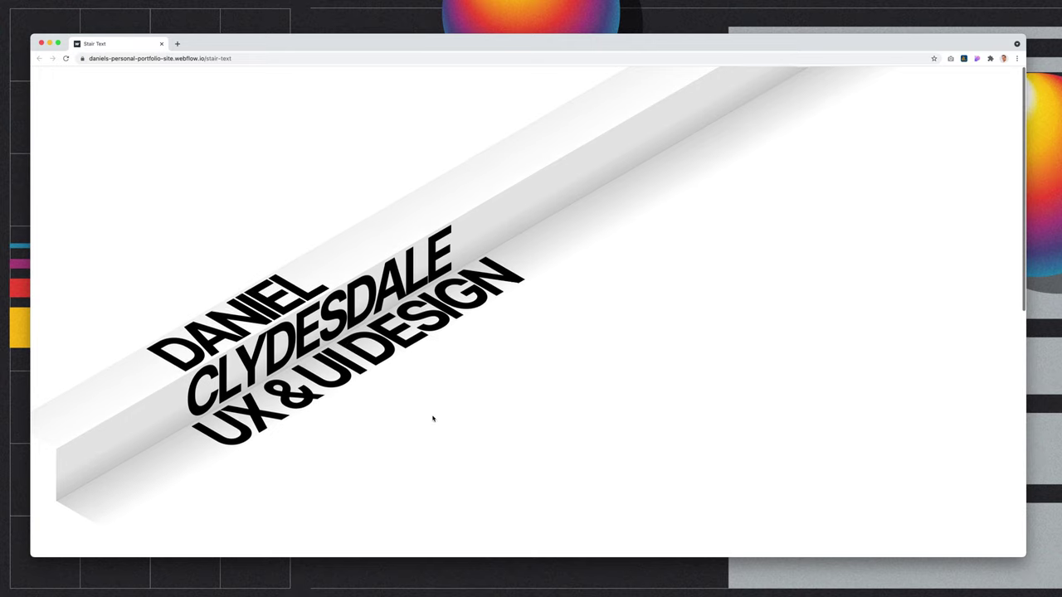
scroll(453, 211, "down", 3)
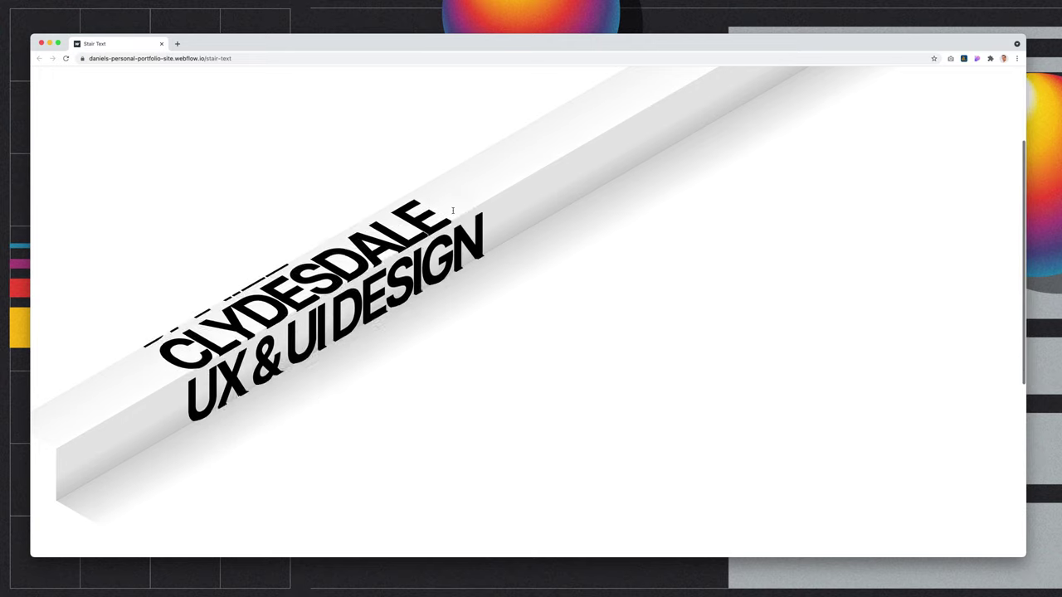
scroll(524, 279, "up", 3)
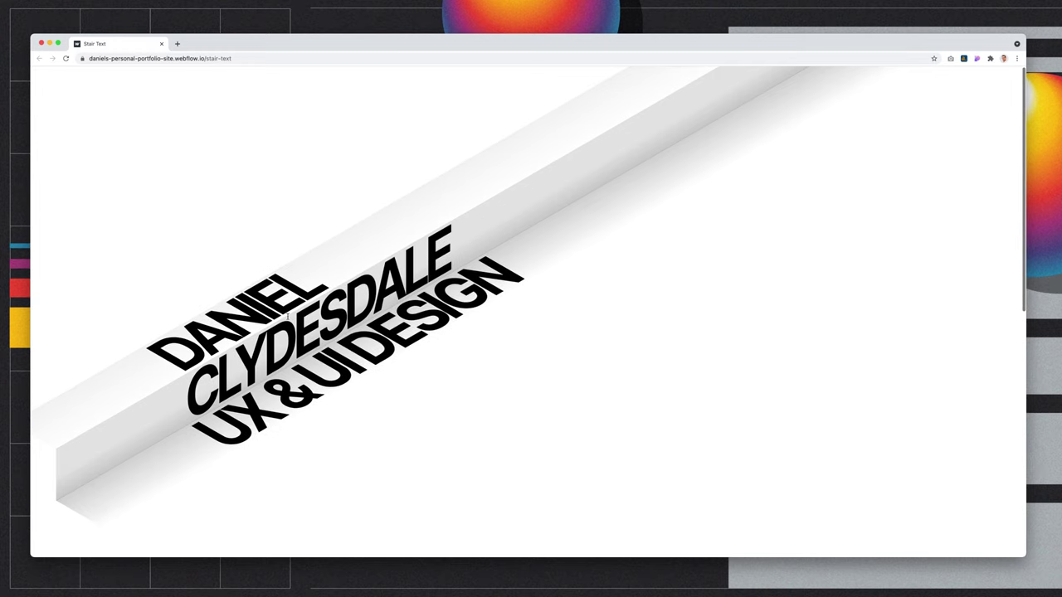
scroll(373, 253, "down", 3)
scroll(249, 241, "up", 3)
scroll(211, 237, "down", 3)
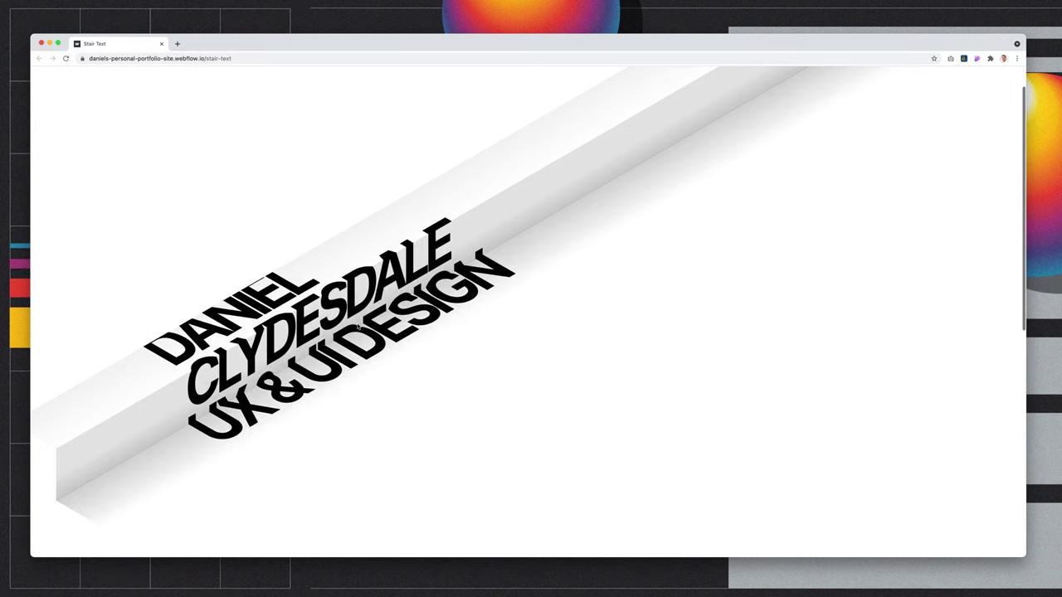
scroll(281, 247, "up", 3)
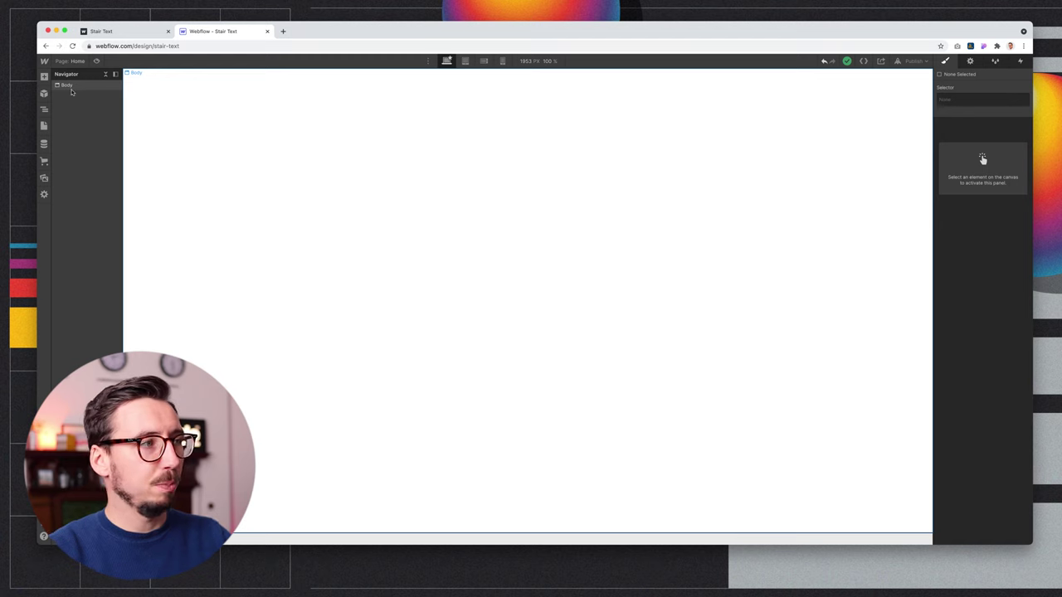
Add a first section to the empty page and give it the section class.
left_click(43, 75)
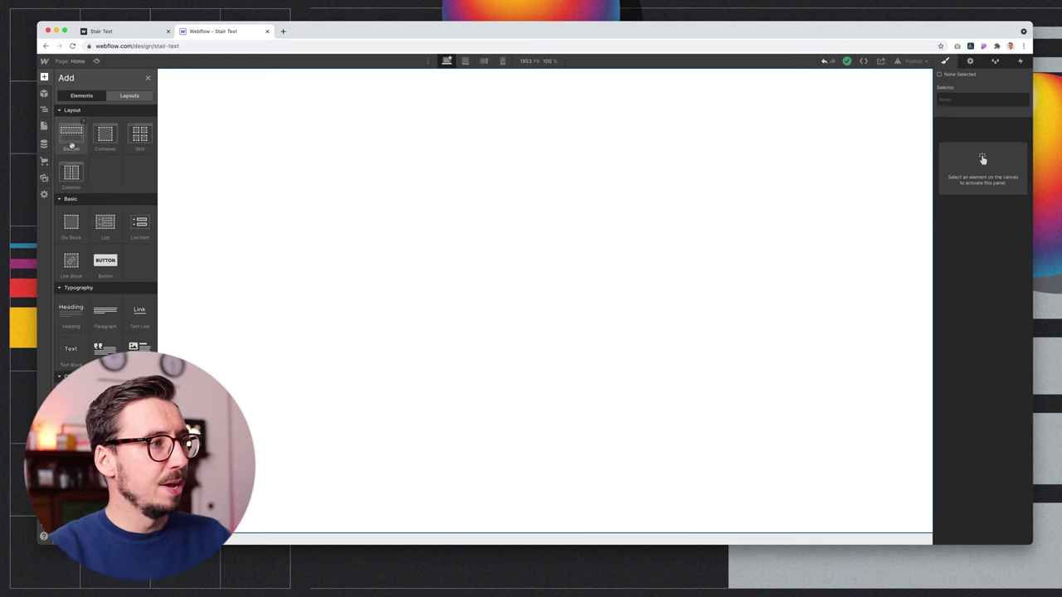
left_click_drag(72, 135, 300, 189)
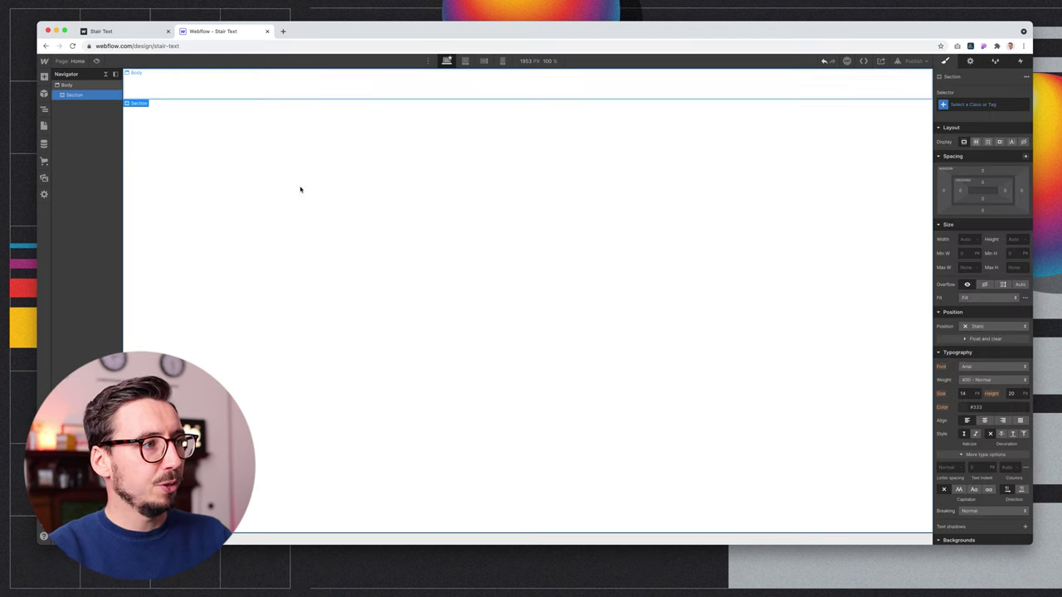
left_click(981, 106)
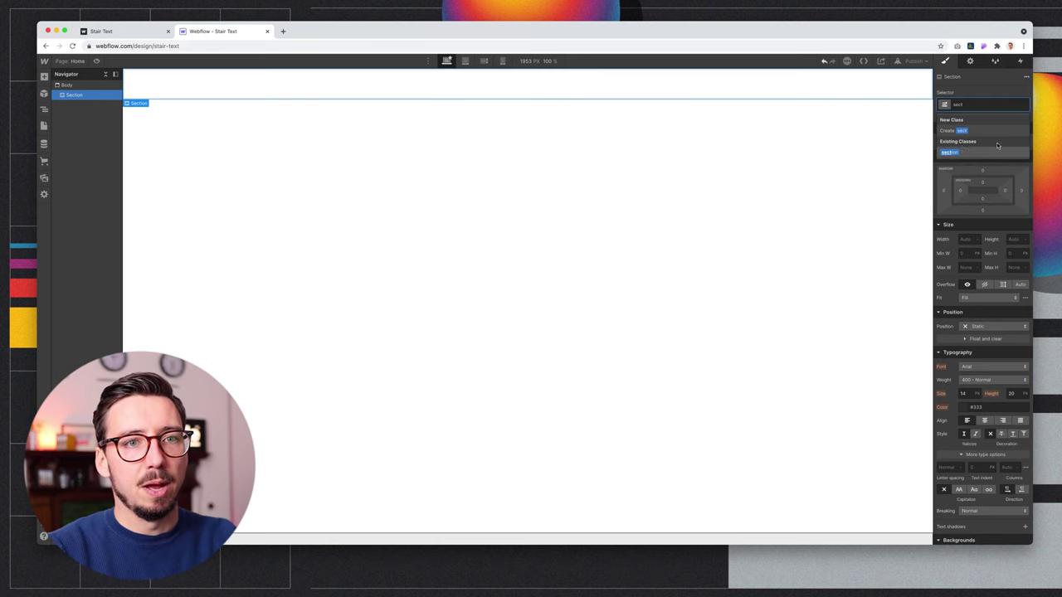
type("sect")
left_click(948, 154)
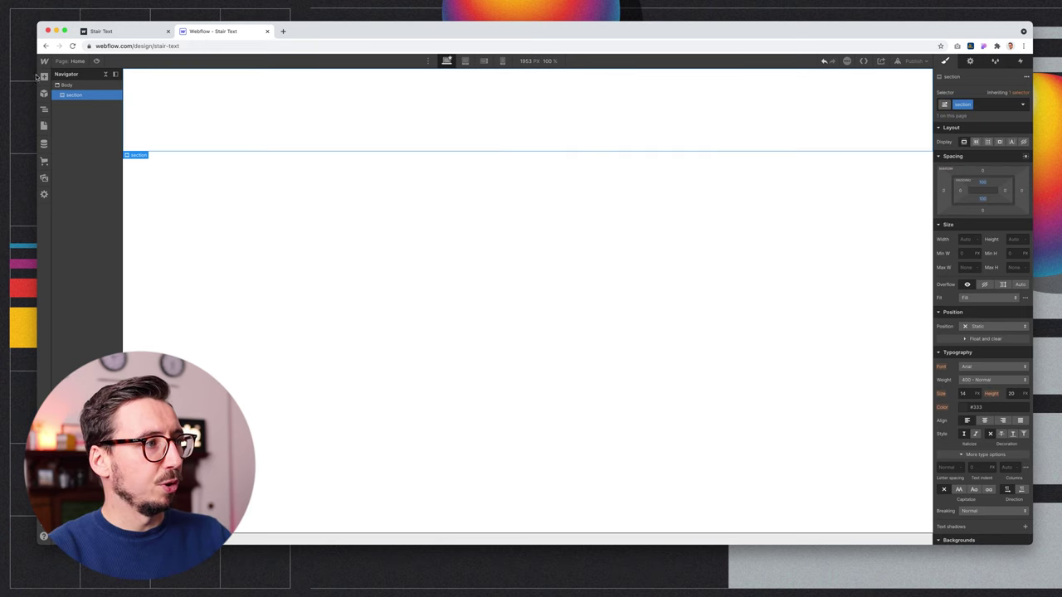
Add a second section below with the section class plus the full-height combo class.
left_click(43, 75)
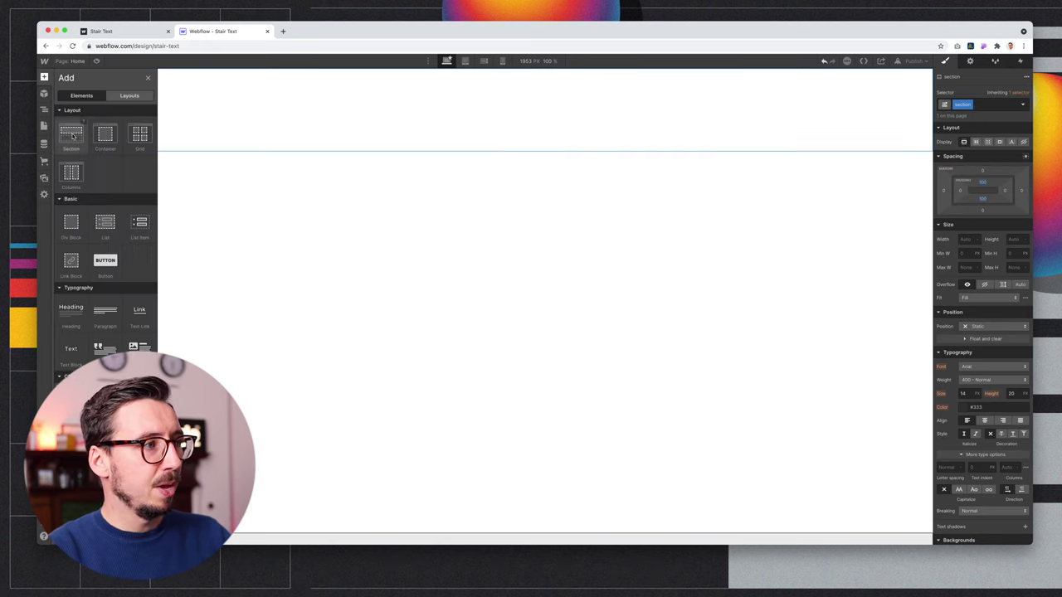
left_click_drag(72, 135, 193, 214)
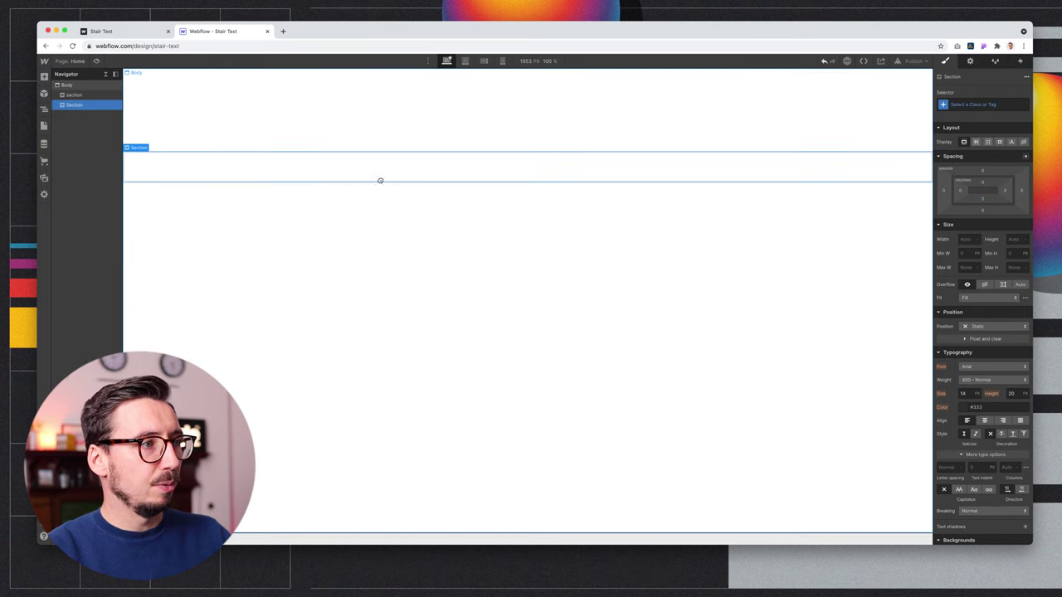
left_click(990, 105)
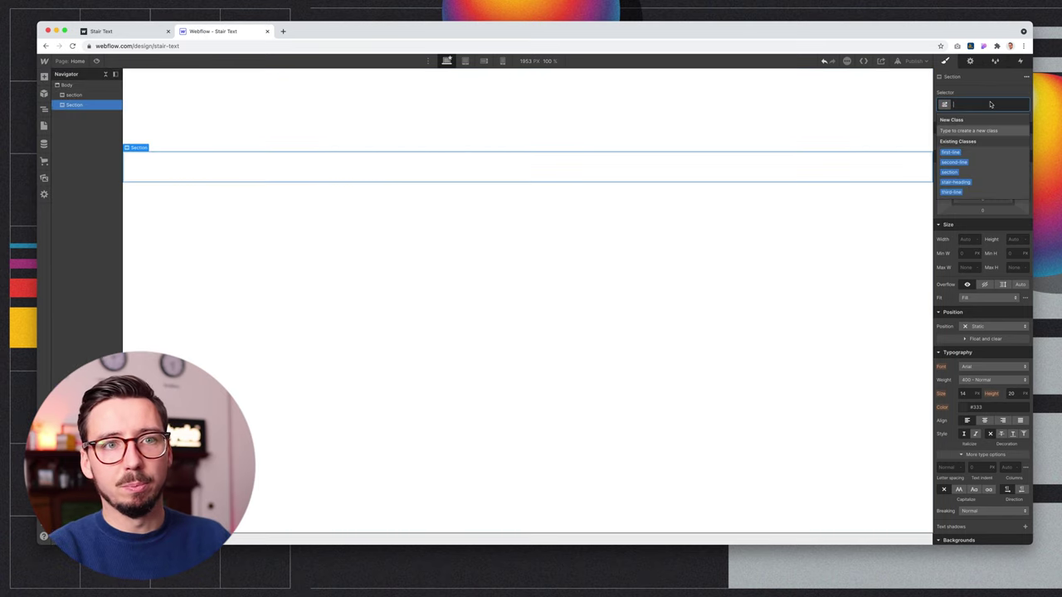
type("section")
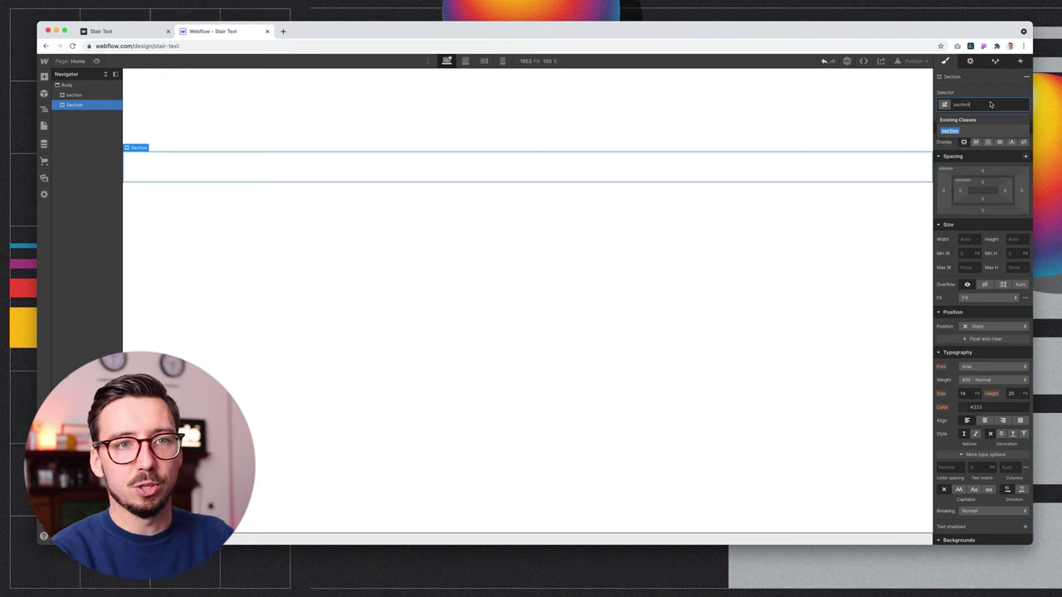
left_click(949, 131)
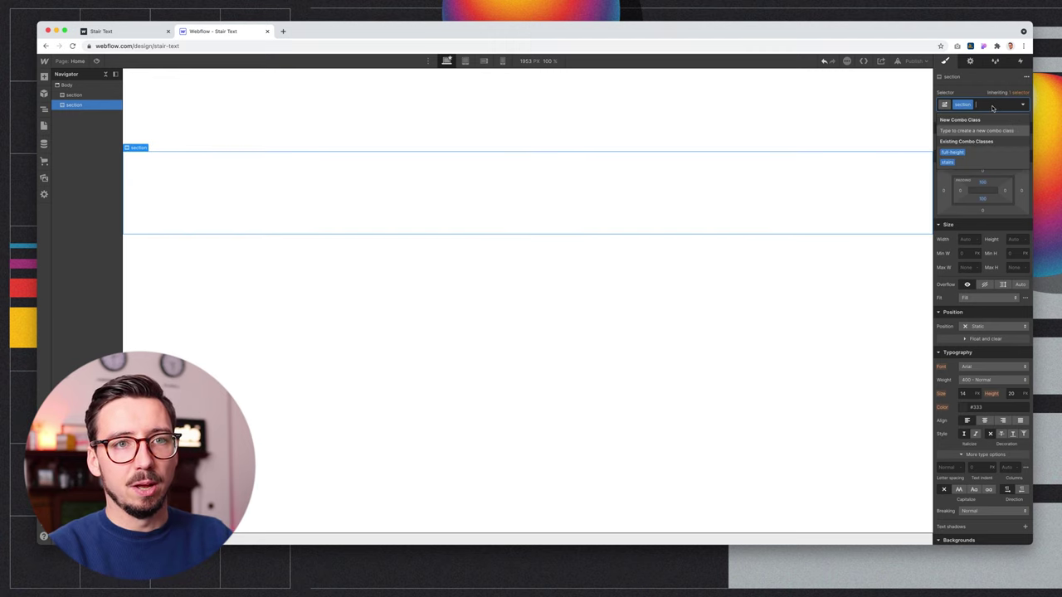
left_click(954, 154)
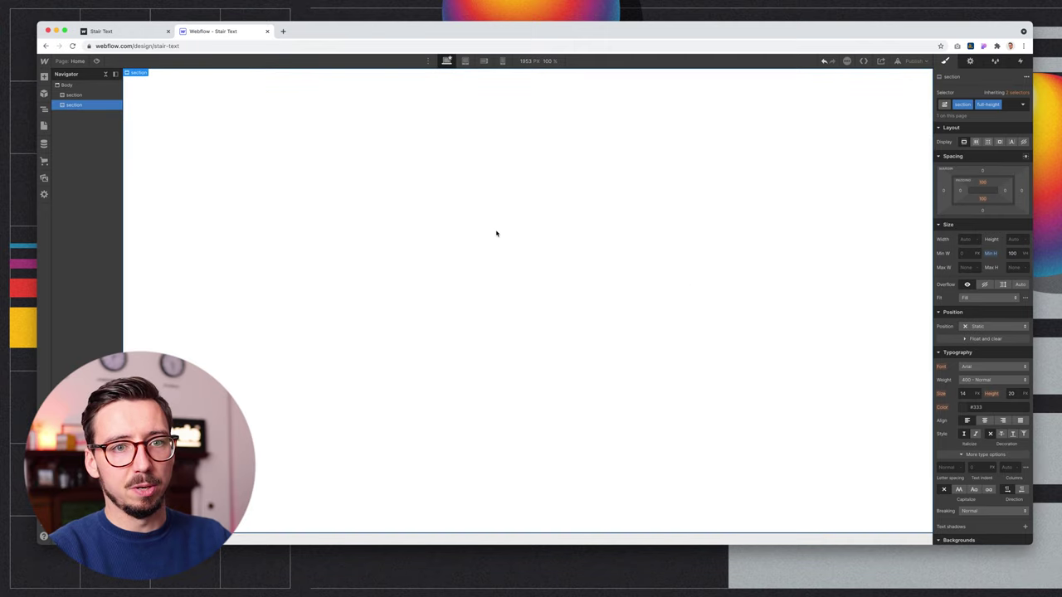
Duplicate the full-height section to create a third one.
scroll(496, 233, "up", 2)
right_click(151, 165)
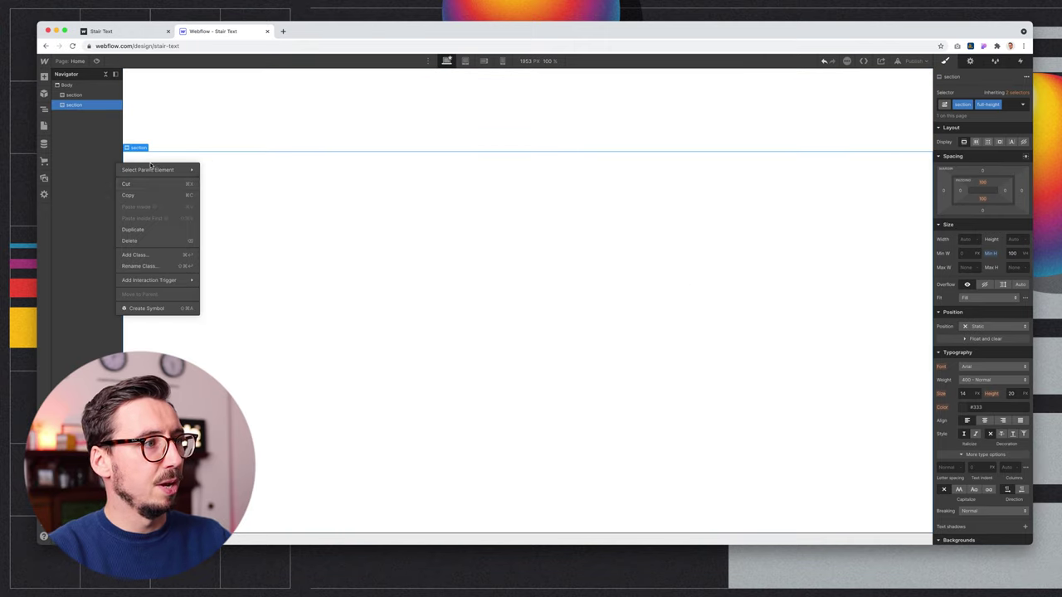
left_click(134, 229)
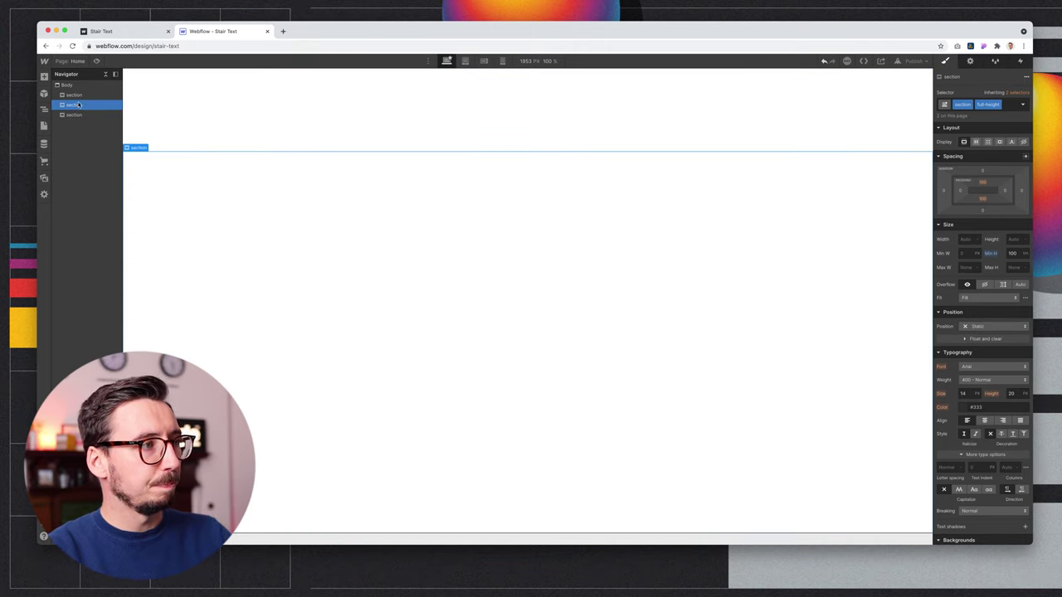
left_click(74, 95)
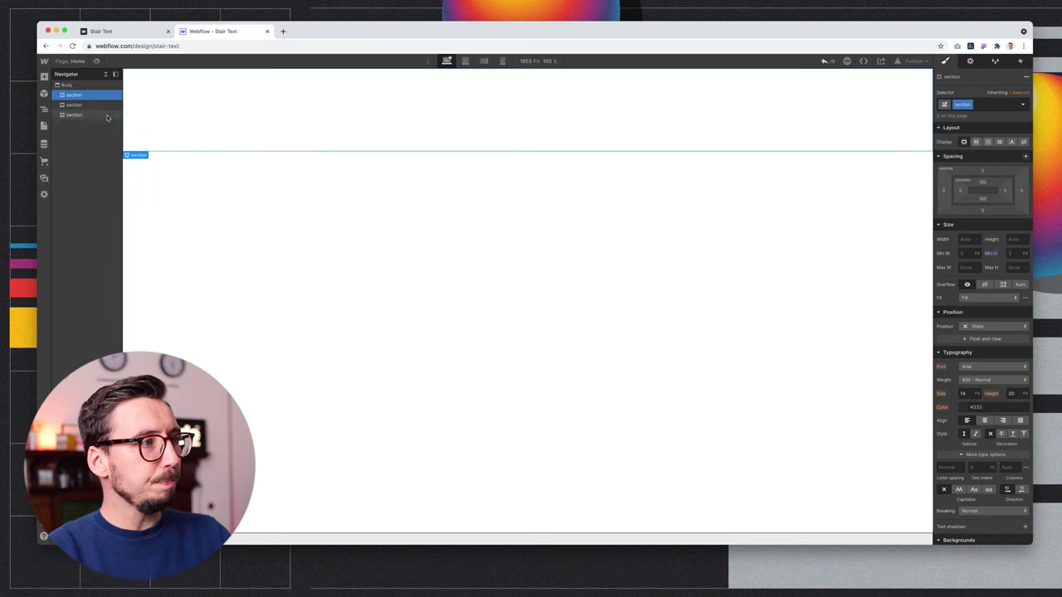
left_click(980, 106)
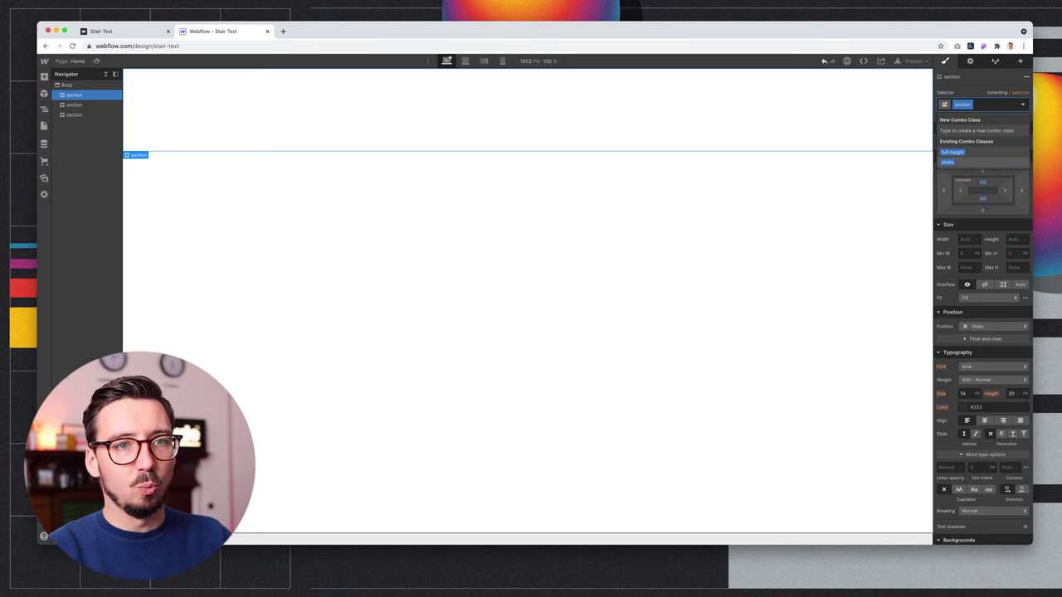
Add the stairs combo class to the first section so its position becomes fixed.
key("Return")
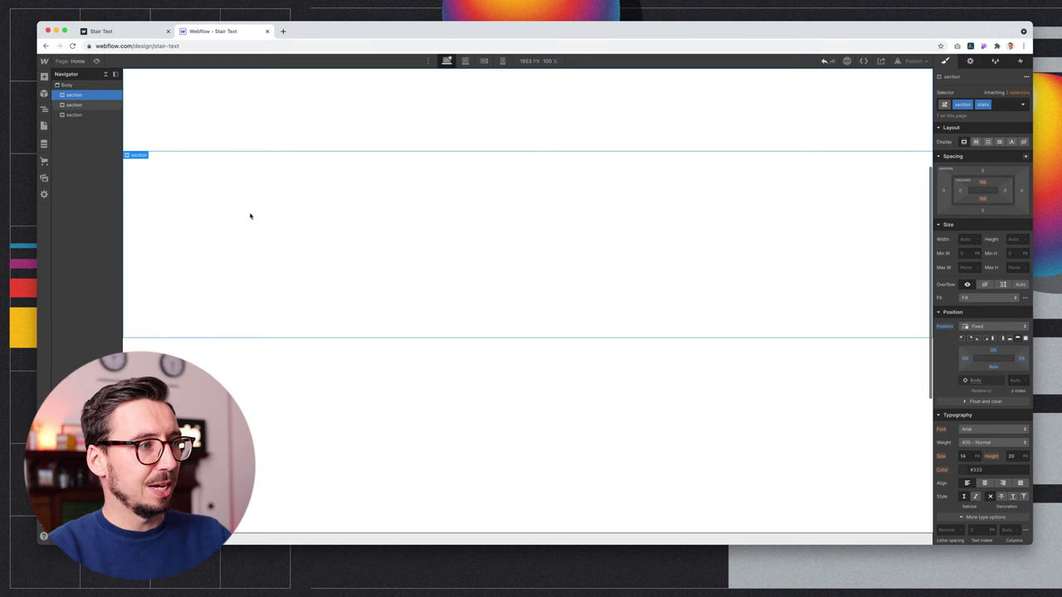
scroll(415, 166, "down", 3)
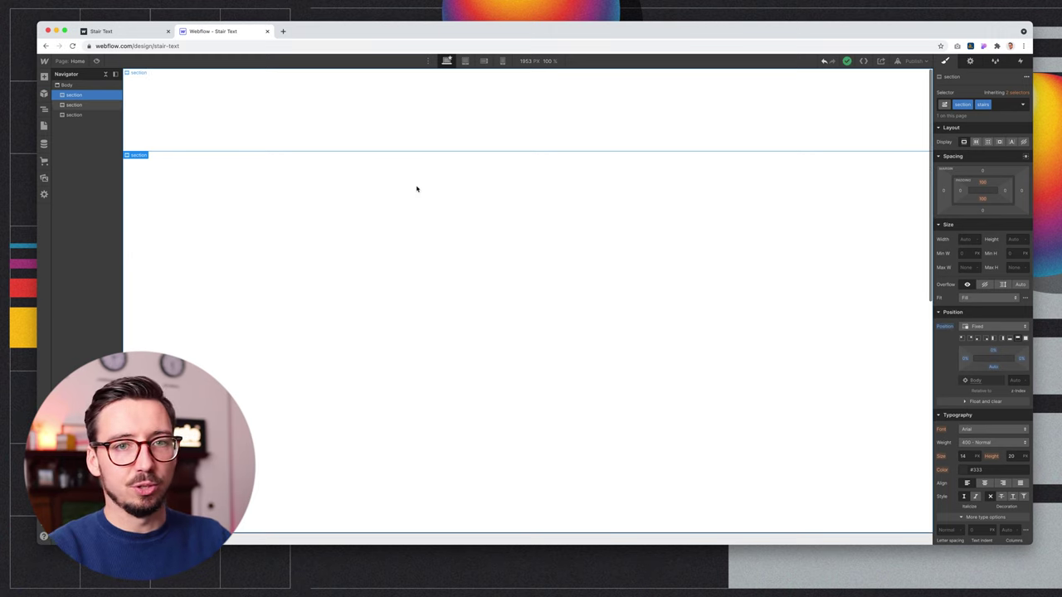
scroll(417, 188, "up", 3)
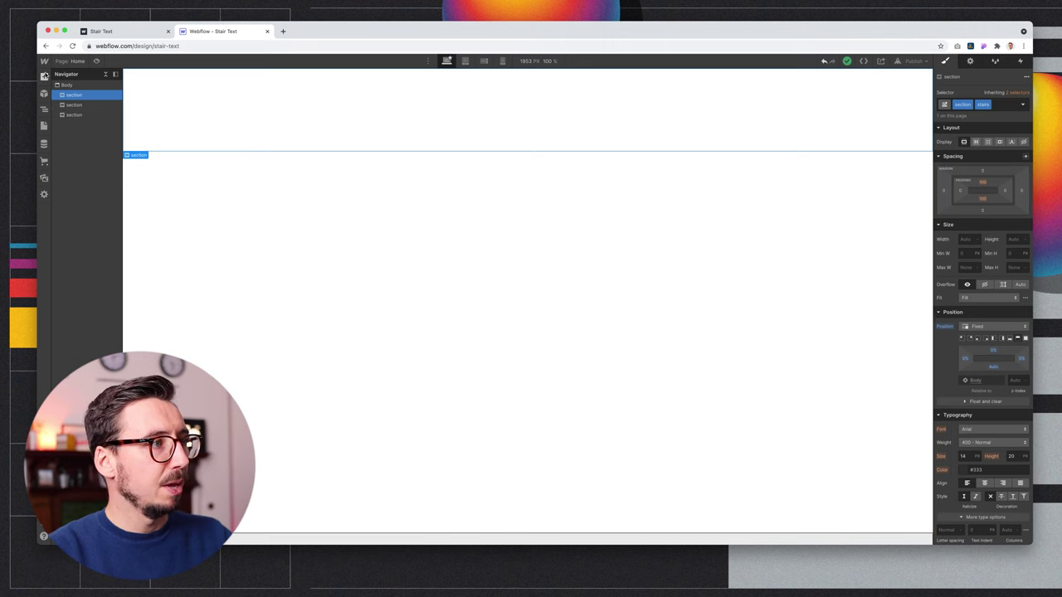
left_click(44, 76)
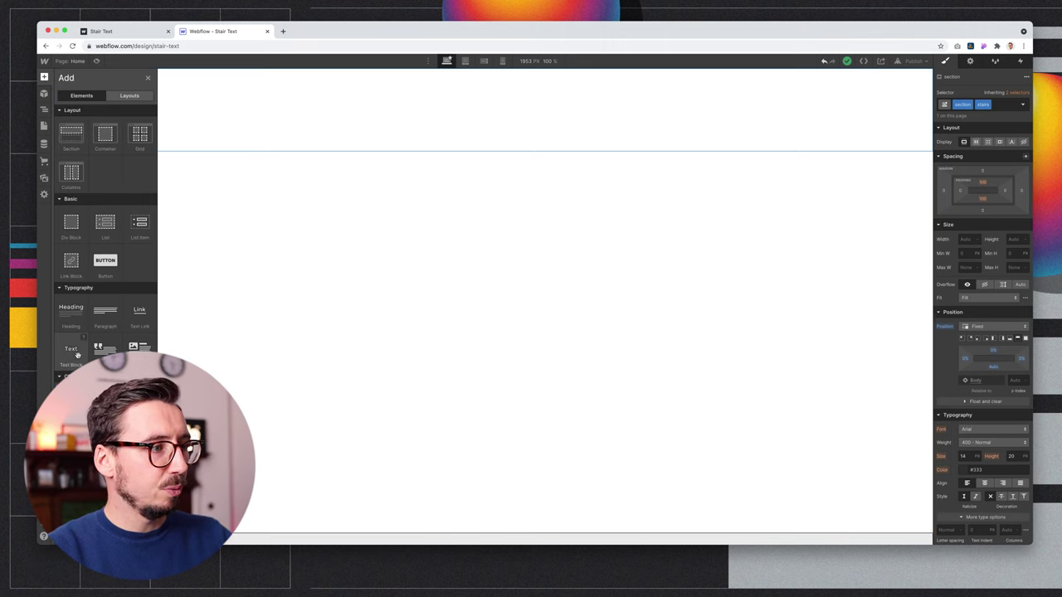
Place a text block in the first section reading 'Design Break', 'Youtube', 'Channel' on three lines.
left_click_drag(70, 348, 302, 106)
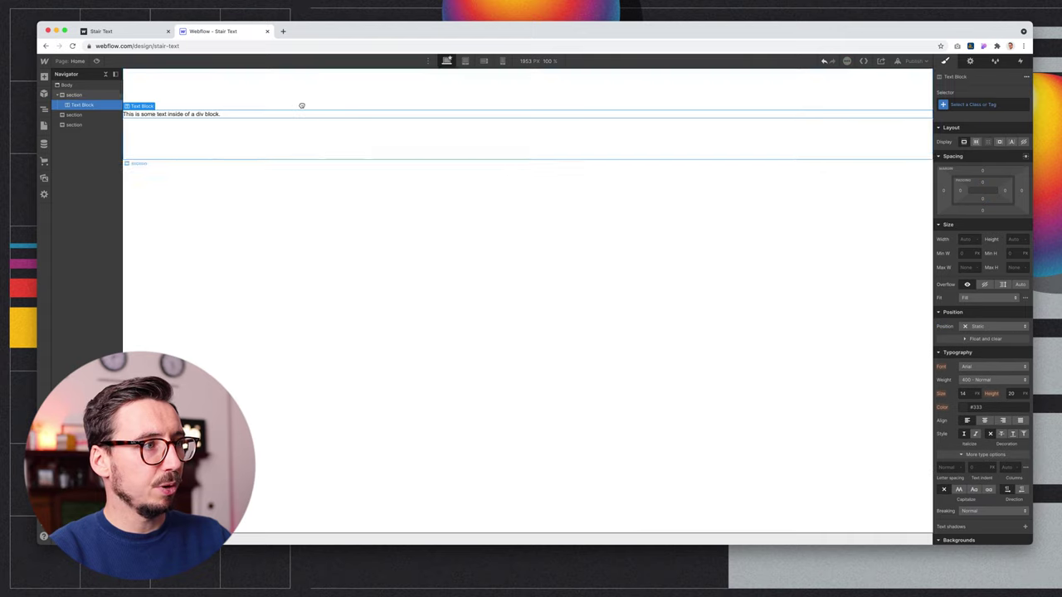
double_click(171, 115)
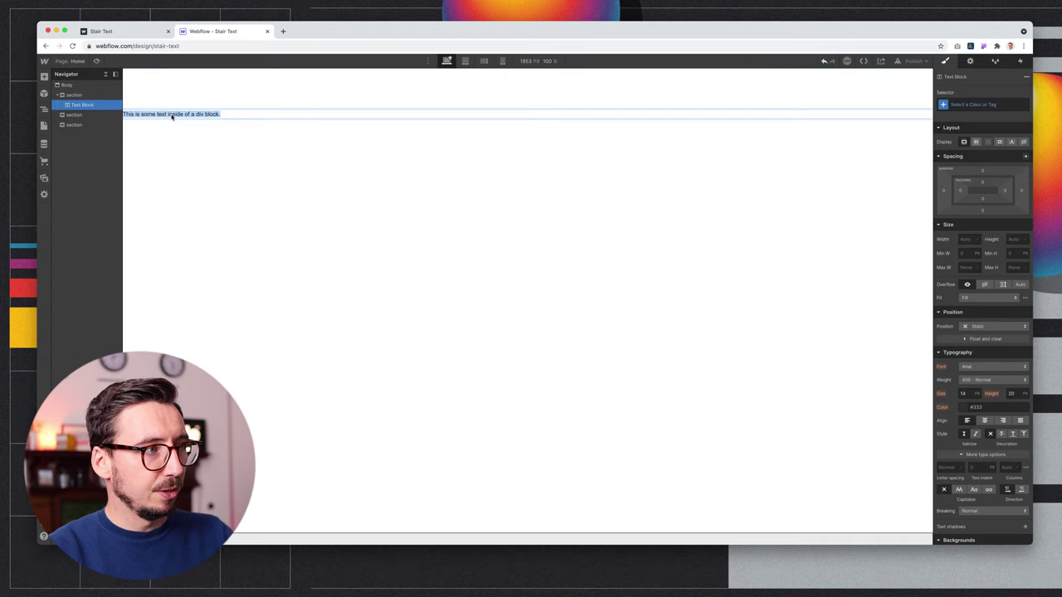
type("Desi")
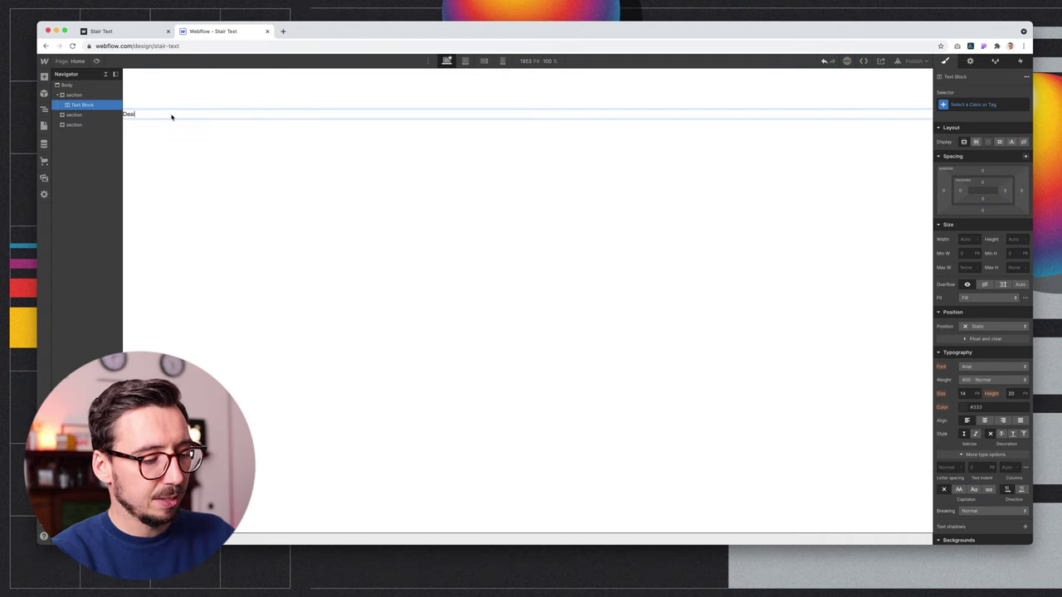
type("gn Break")
key("Return")
type("Youtube")
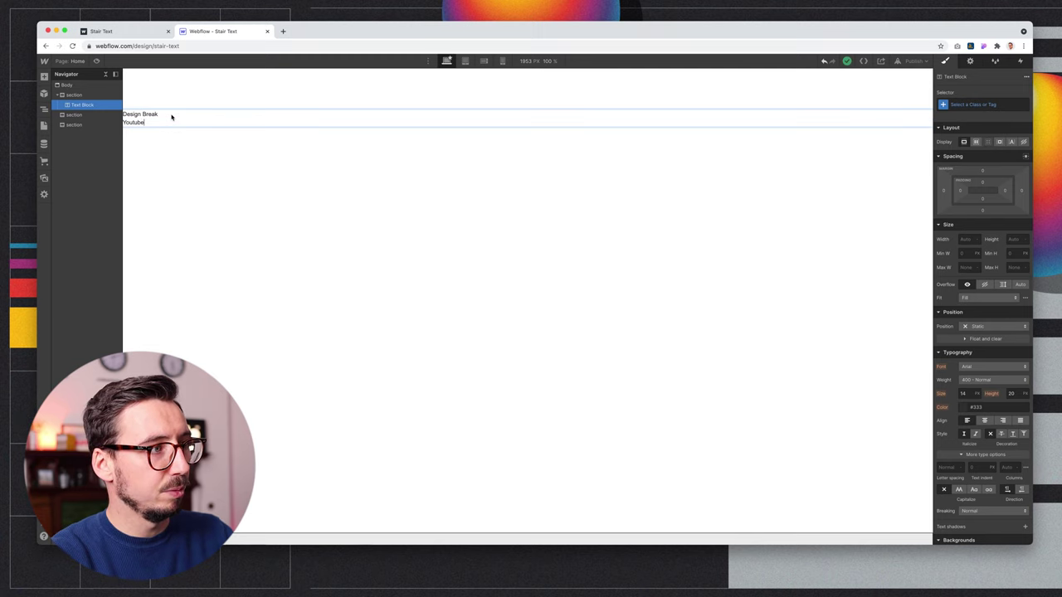
key("Return")
type("Channel")
key("Escape")
left_click(168, 154)
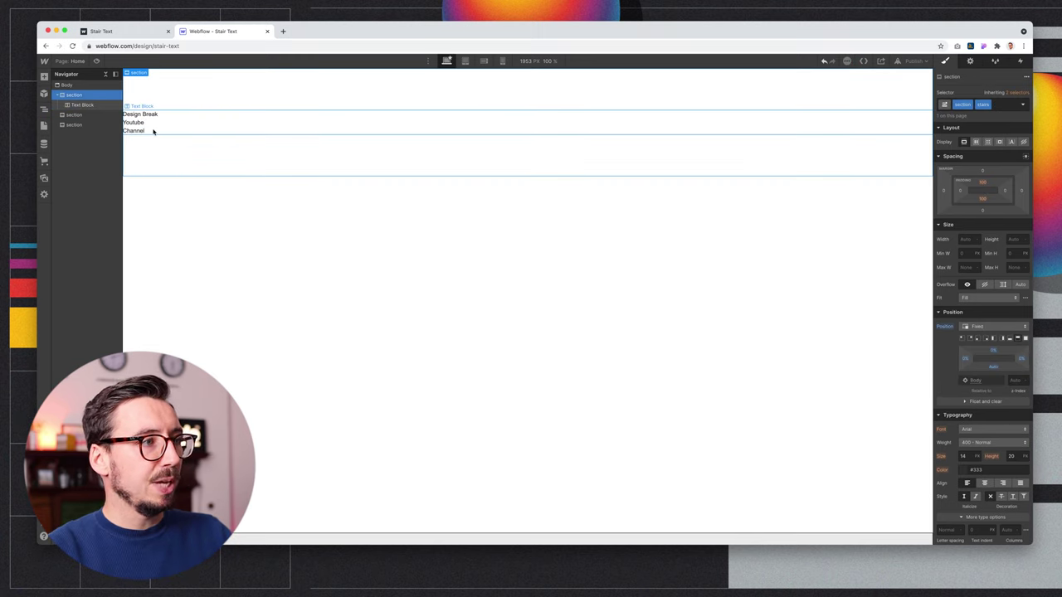
left_click(153, 131)
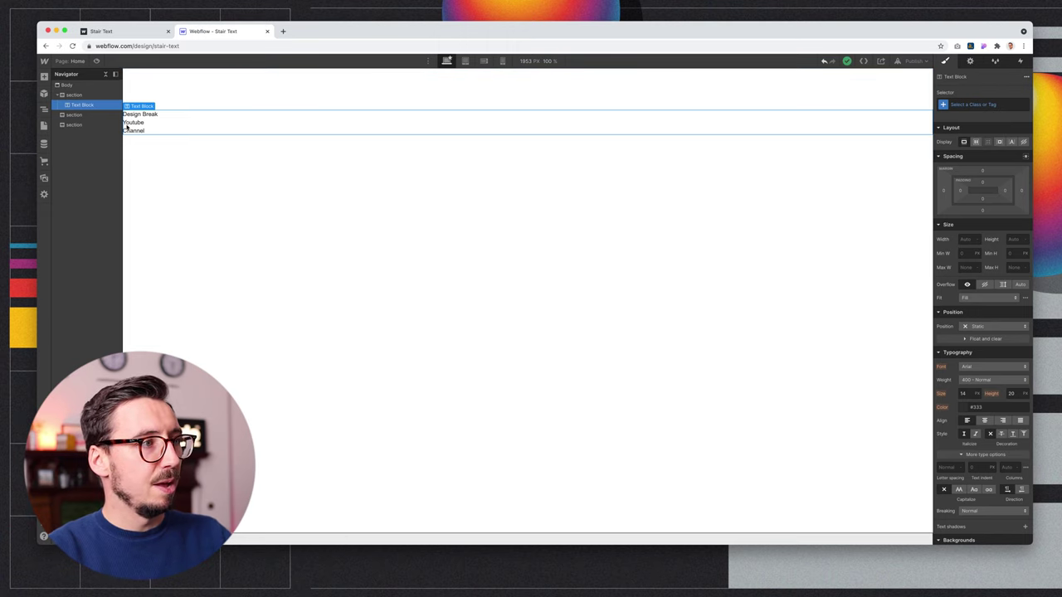
Apply the existing stair-heading class to the text block for large bold uppercase lines.
left_click(989, 105)
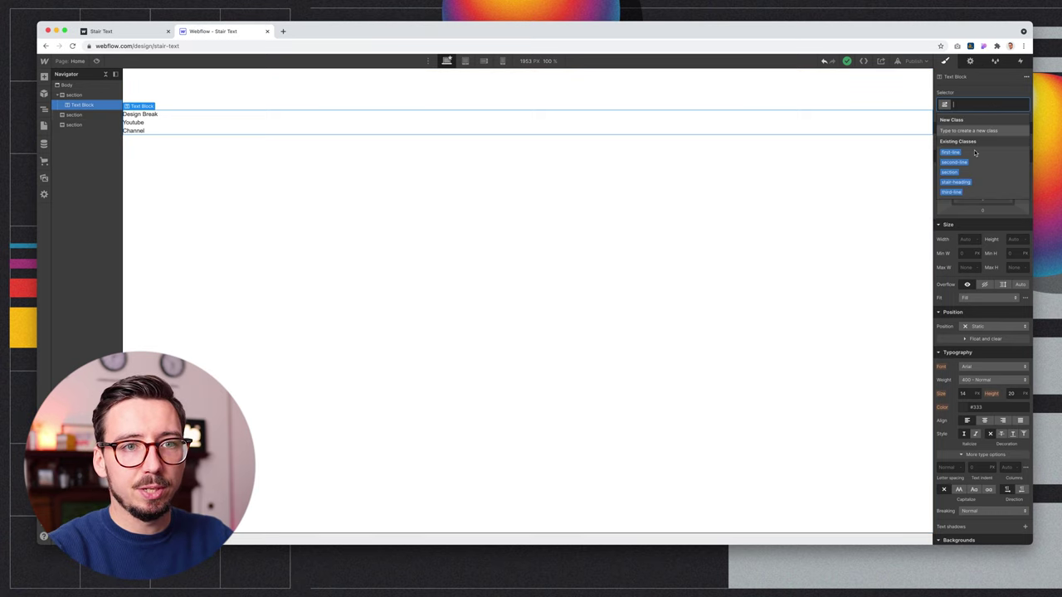
left_click(956, 182)
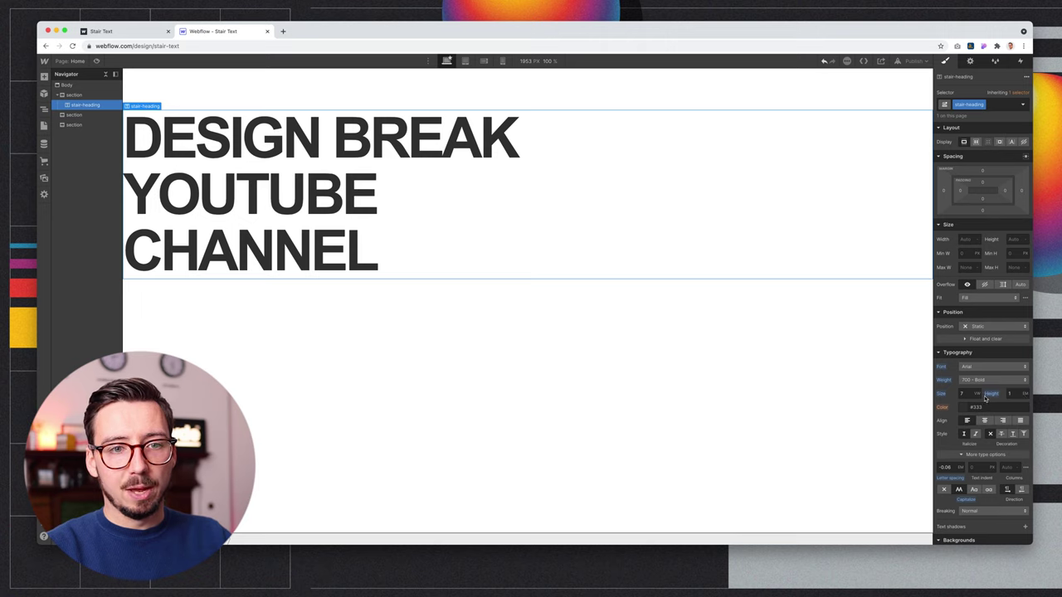
scroll(971, 390, "down", 2)
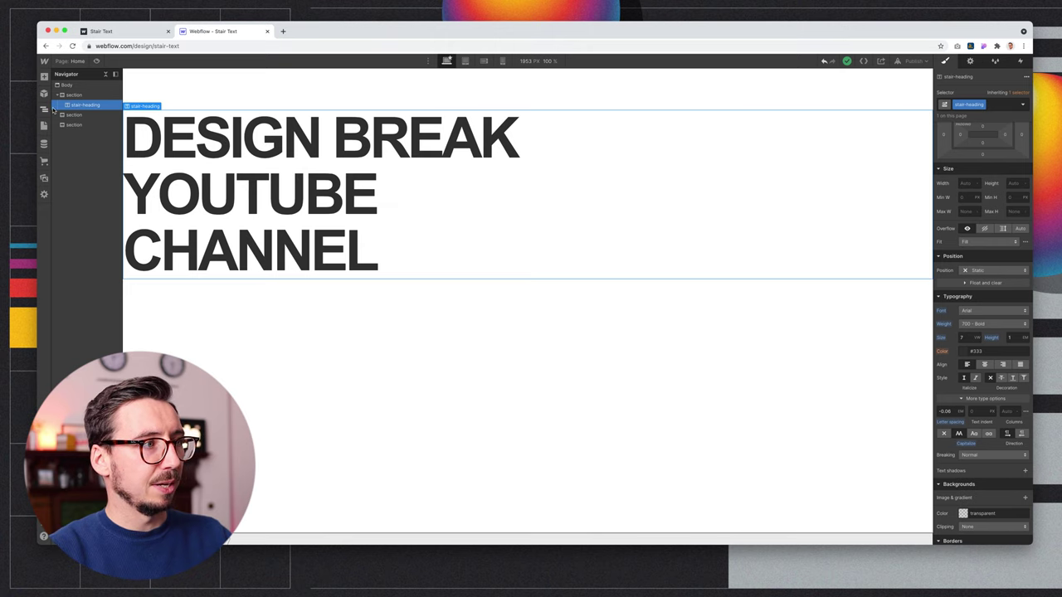
left_click(44, 76)
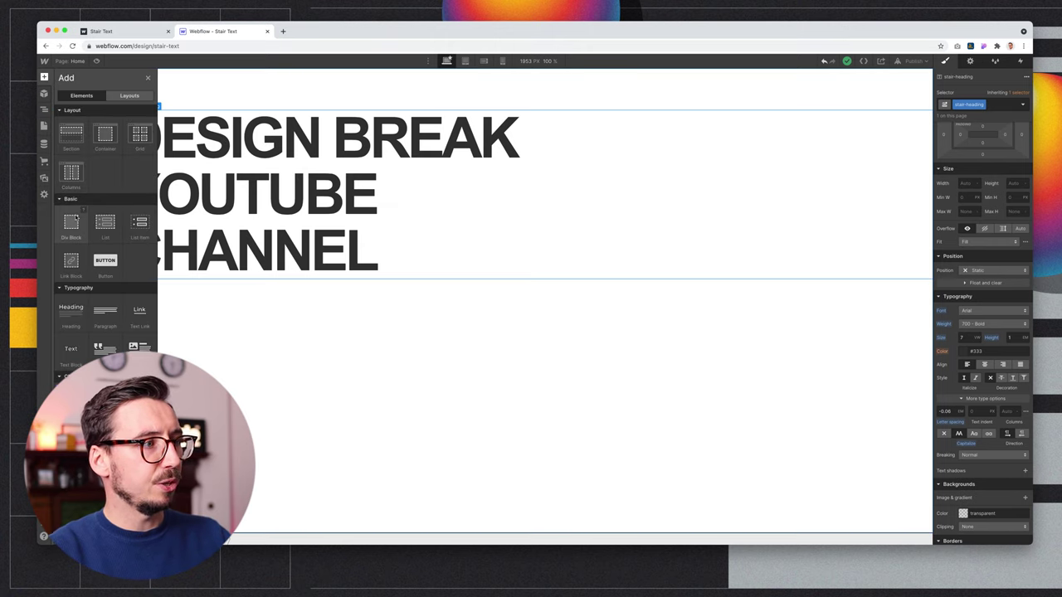
Wrap stair-heading in a first-line-new Div Block with height 7vw and overflow hidden.
left_click_drag(75, 216, 81, 108)
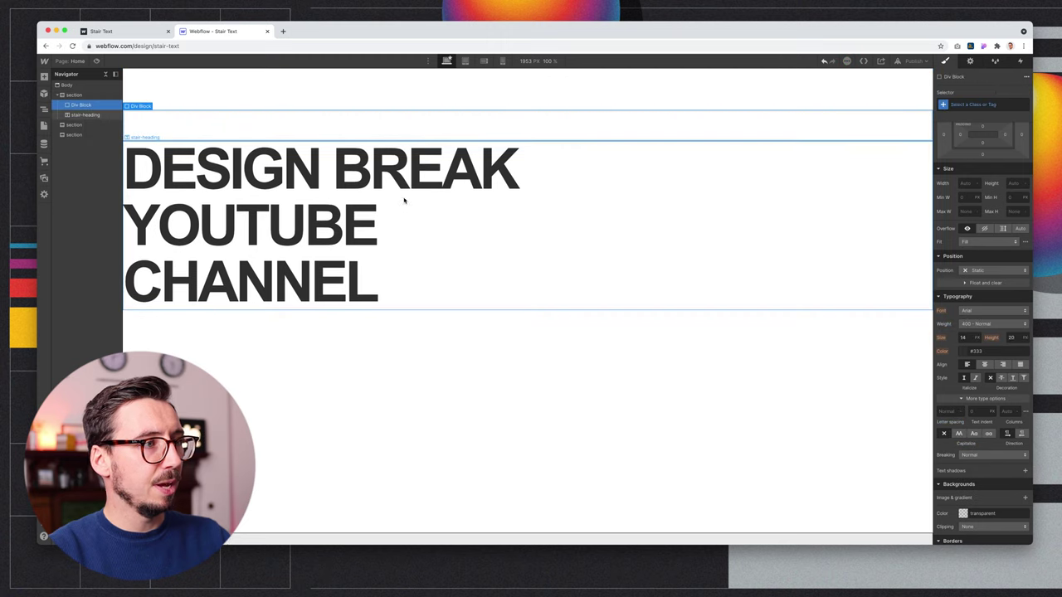
left_click_drag(82, 113, 82, 106)
left_click(83, 106)
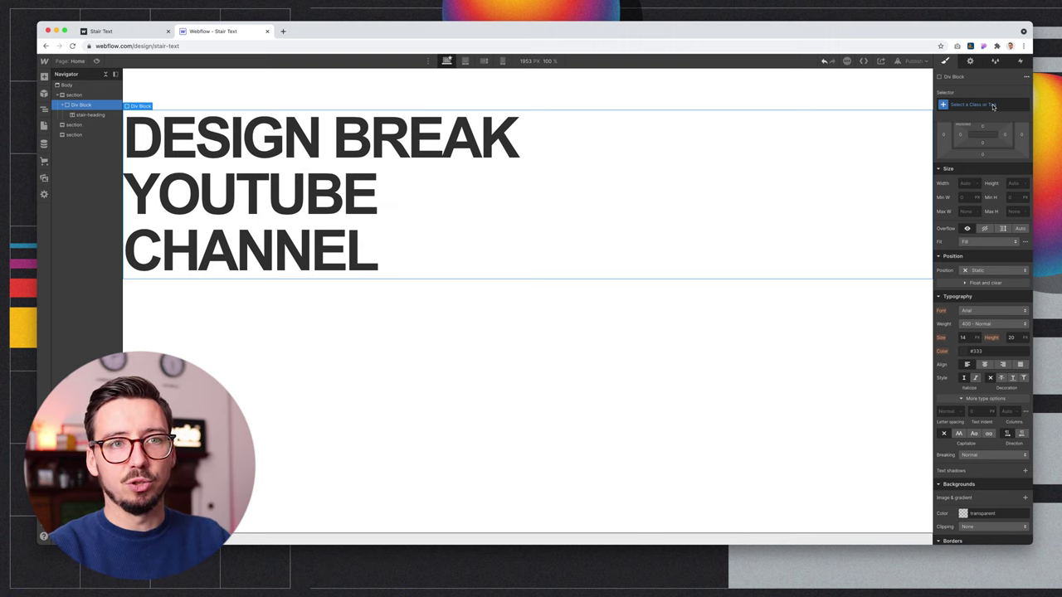
left_click(971, 105)
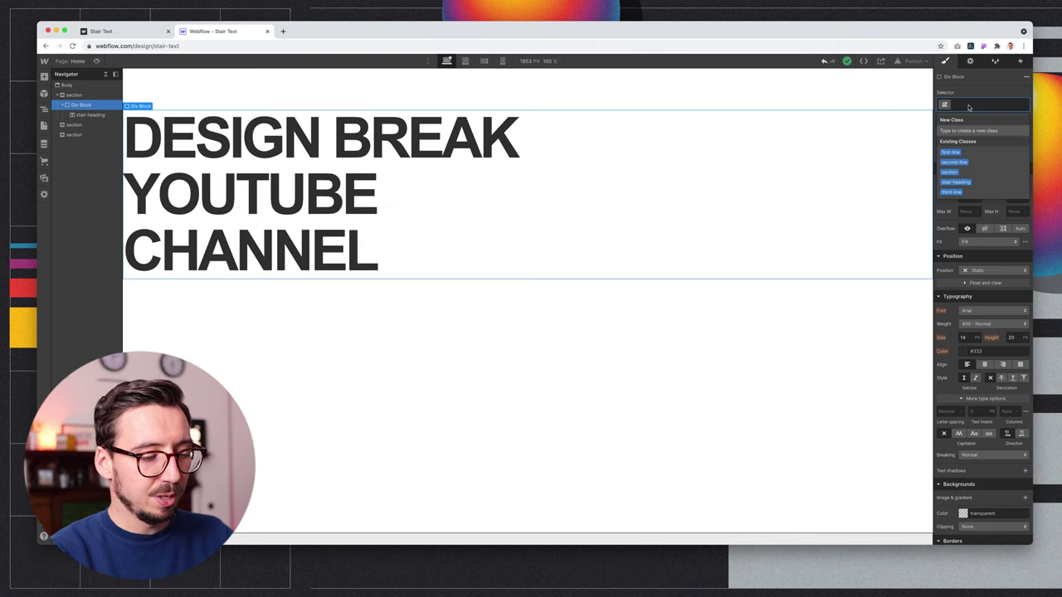
type("first")
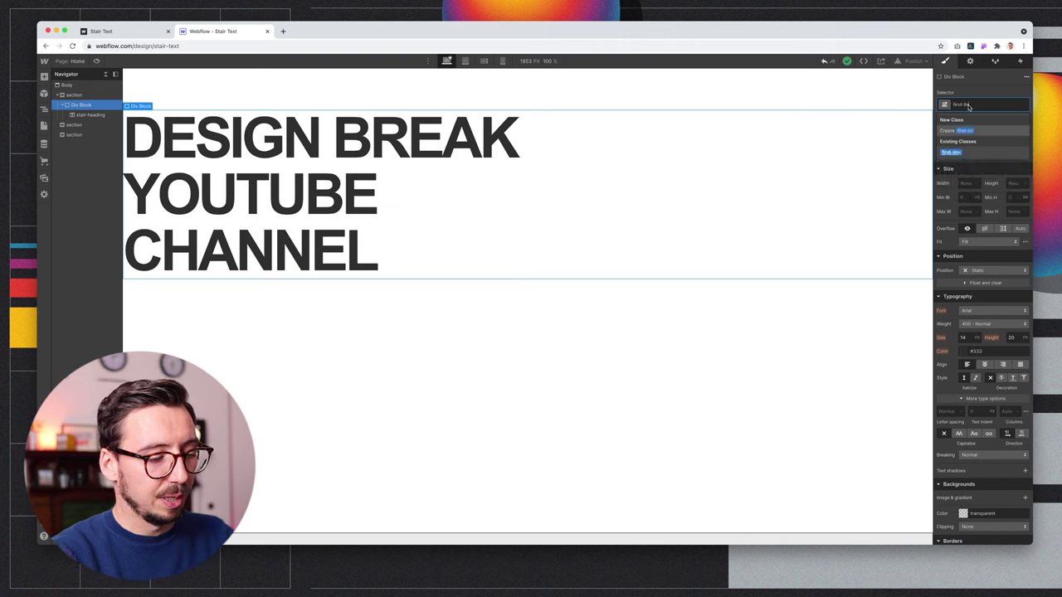
type("-line-rew")
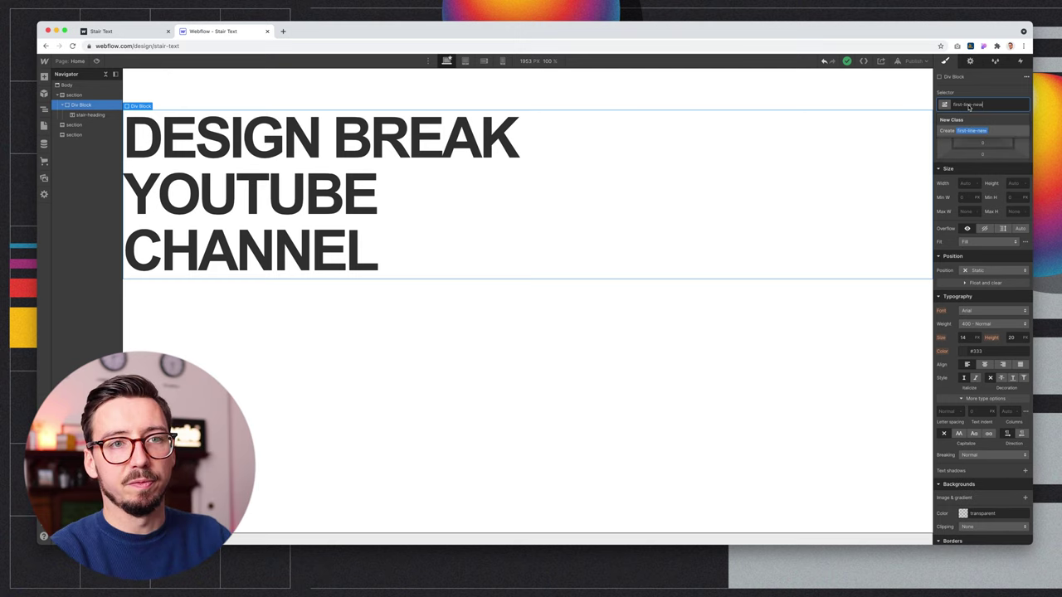
key("Return")
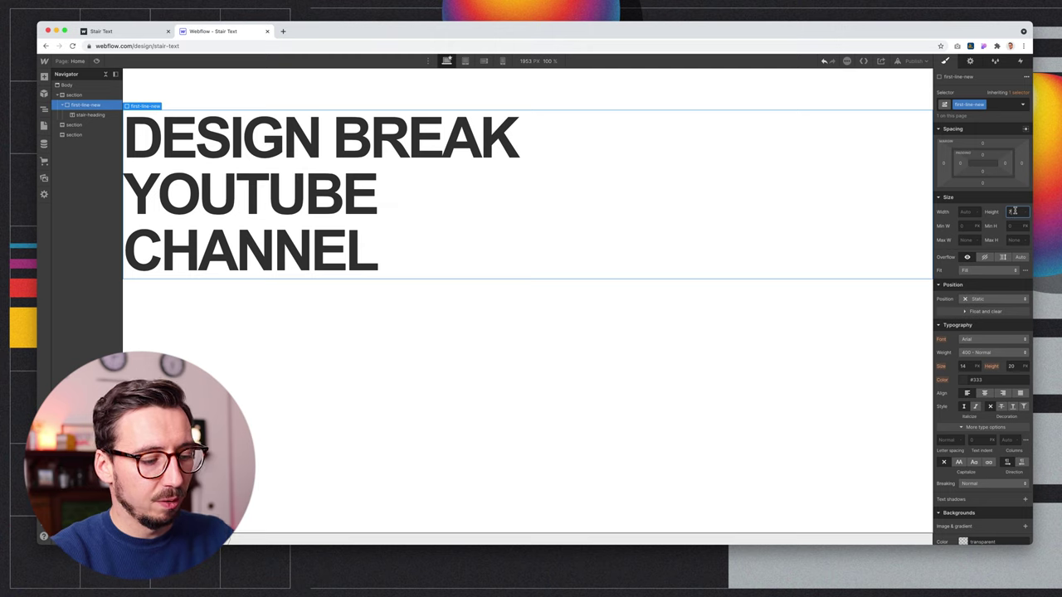
type("7vw")
key("Return")
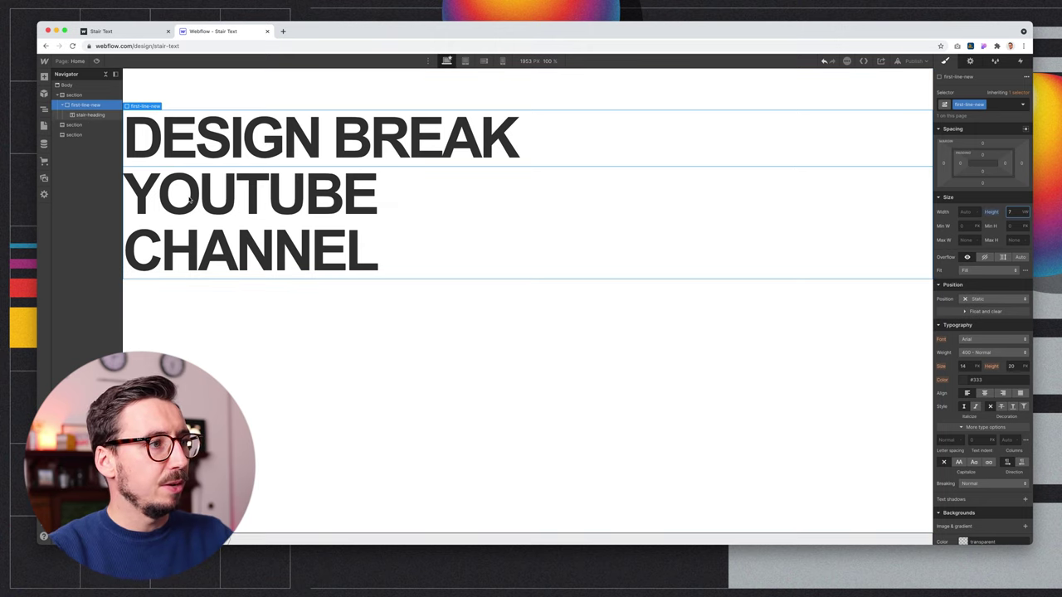
left_click(985, 258)
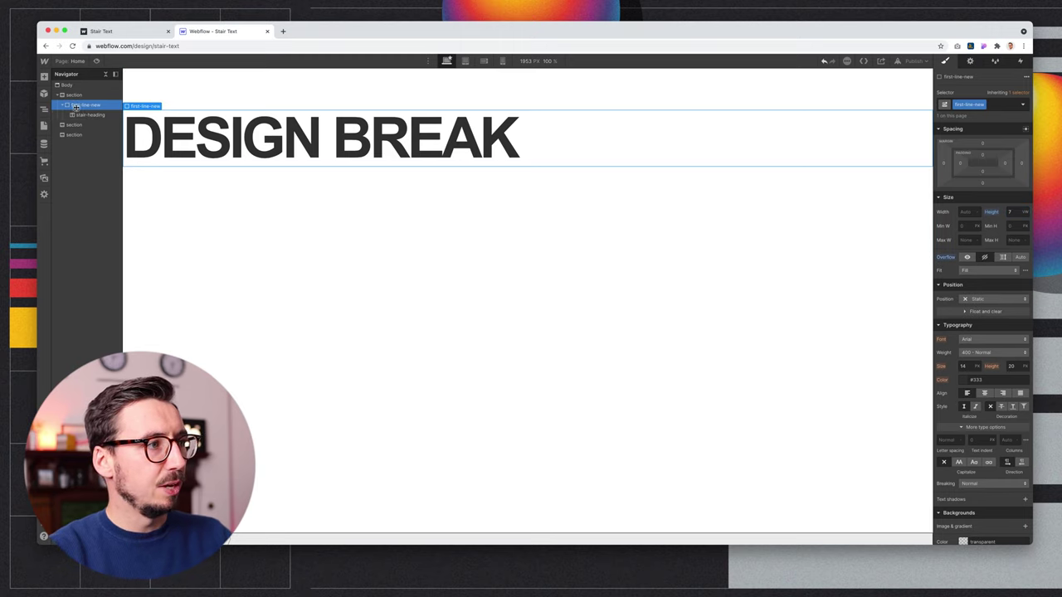
Duplicate the first-line-new div twice to make three DESIGN BREAK lines.
right_click(75, 108)
right_click(155, 110)
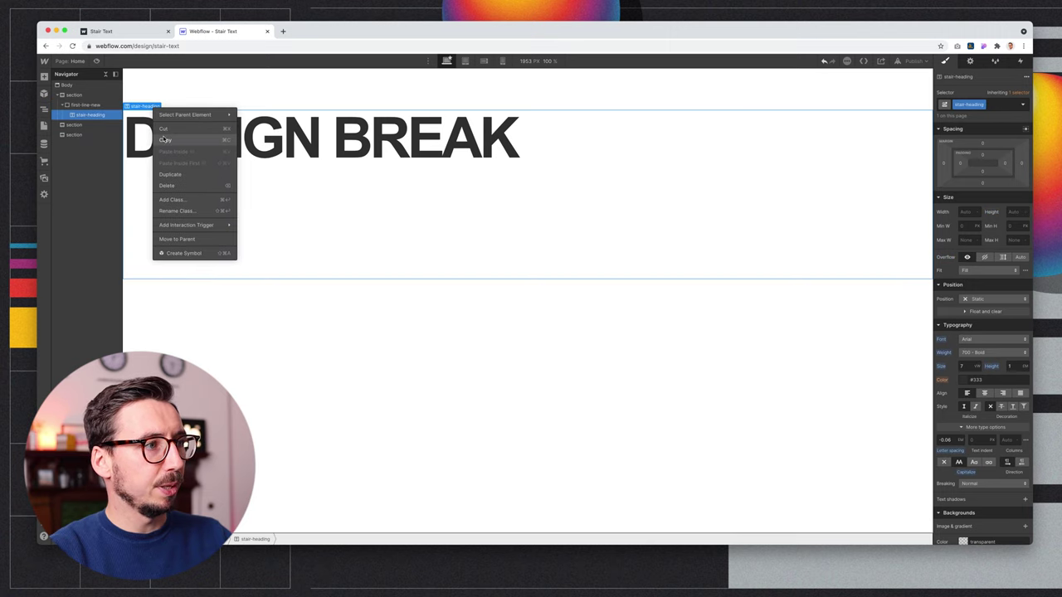
left_click(93, 105)
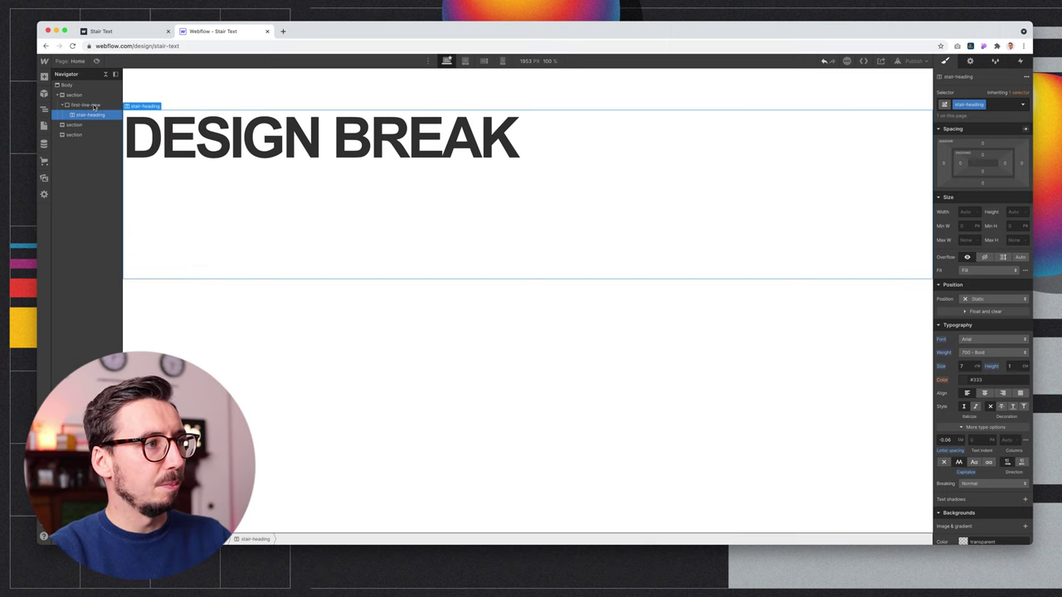
left_click(87, 106)
right_click(154, 113)
left_click(170, 189)
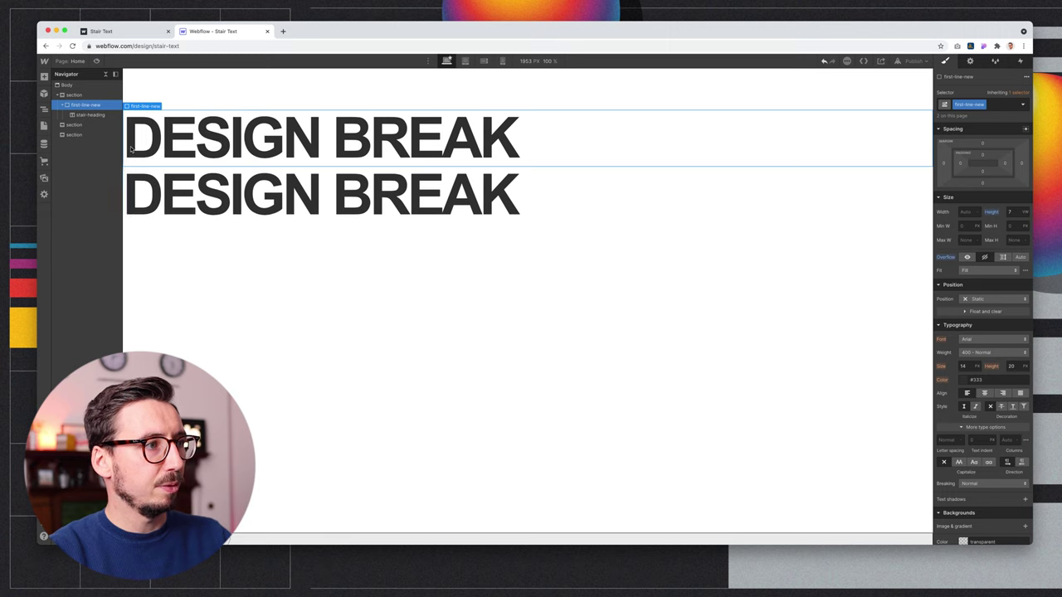
right_click(144, 110)
left_click(162, 188)
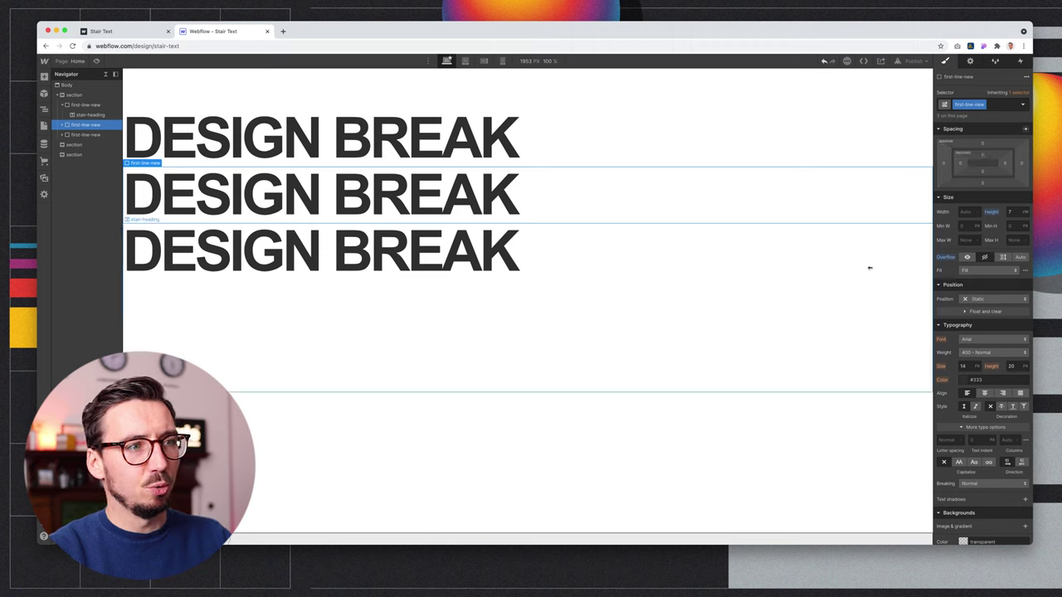
Duplicate the second line's class and rename it second-line-new.
left_click(983, 105)
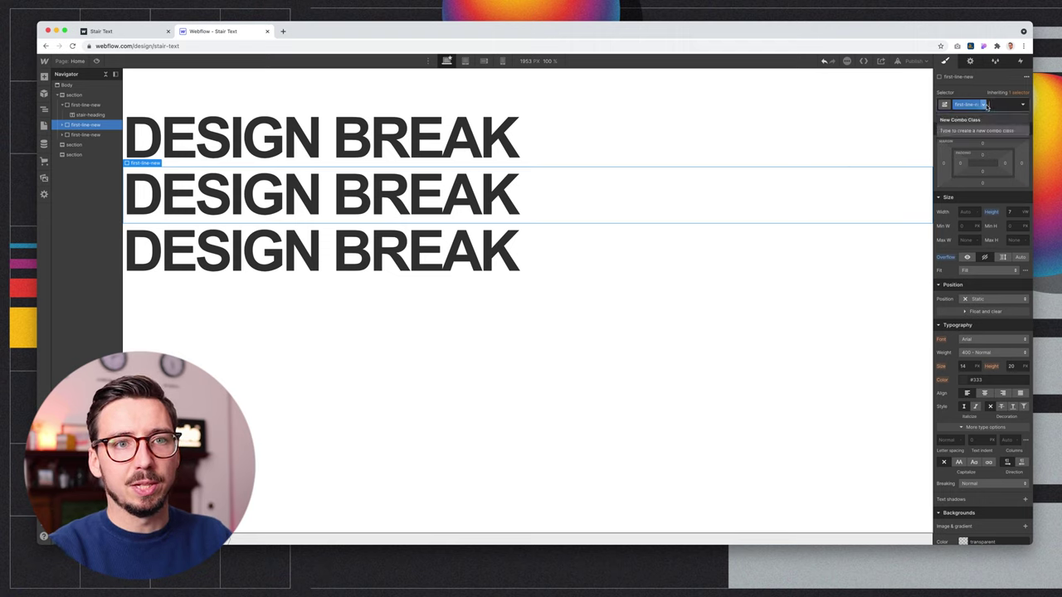
left_click(983, 125)
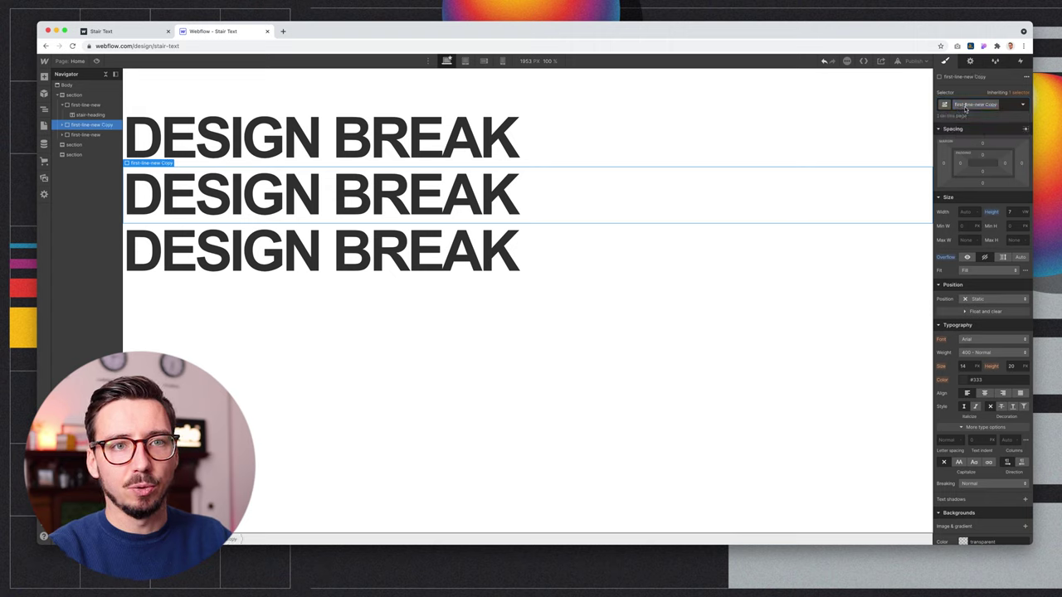
type("second-line-new")
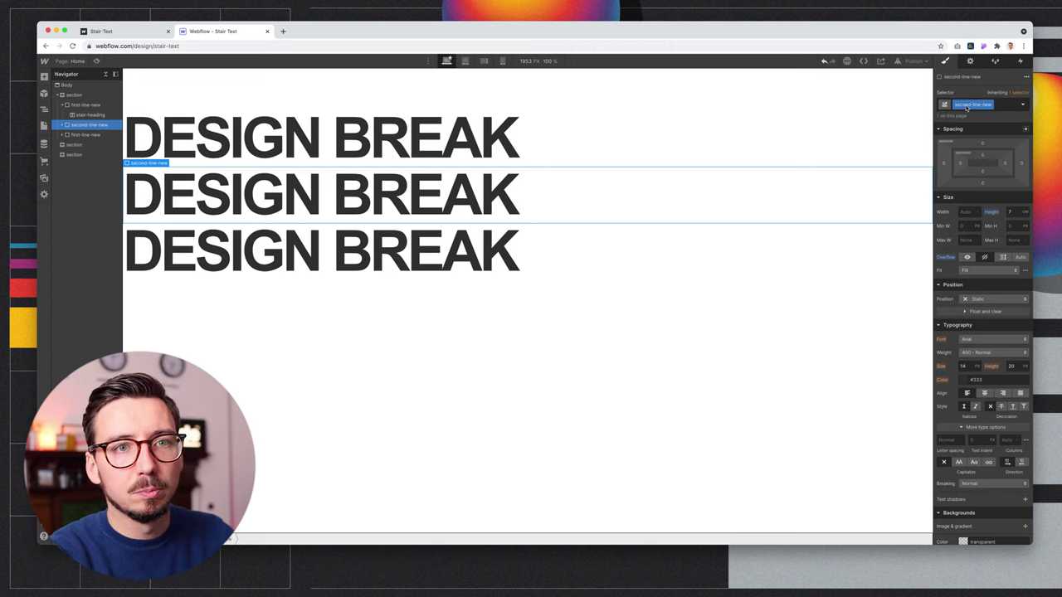
key("Return")
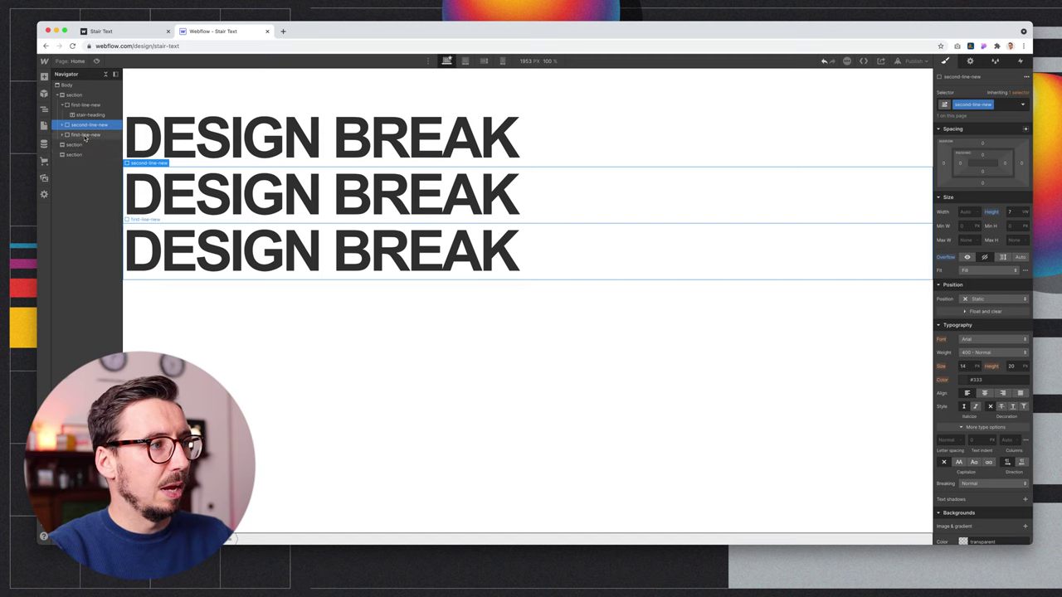
Duplicate the third line's class and rename it third-line-new.
left_click(324, 249)
left_click(975, 104)
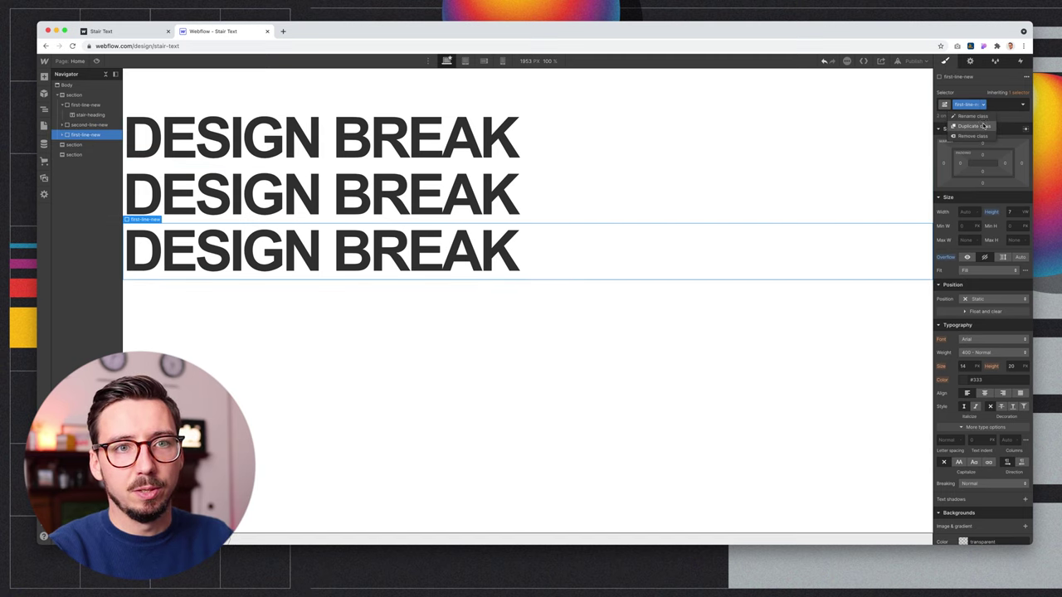
left_click(983, 126)
type("third-li")
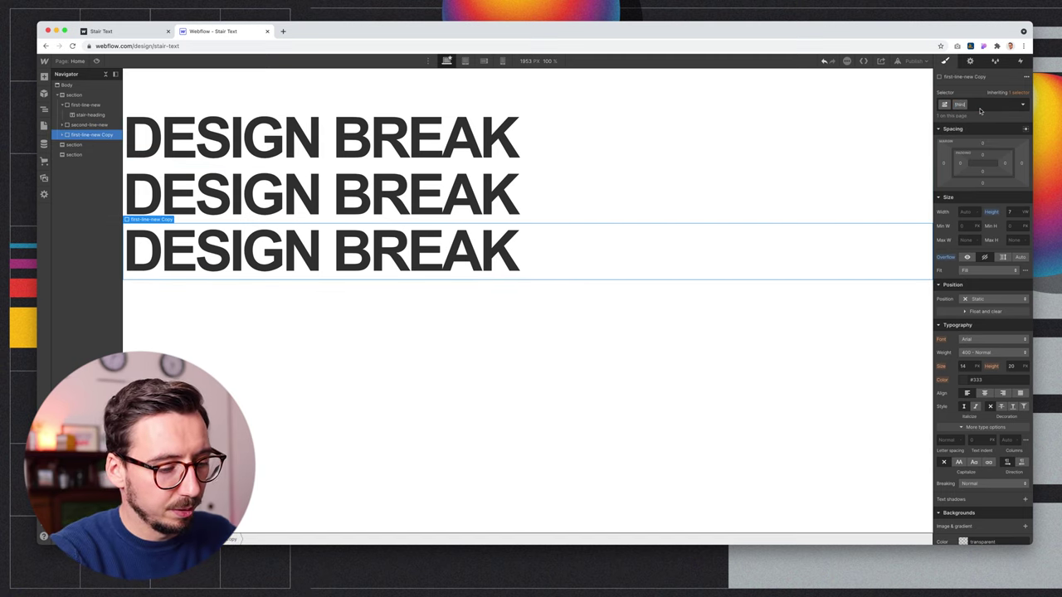
type("ne-new")
key("Return")
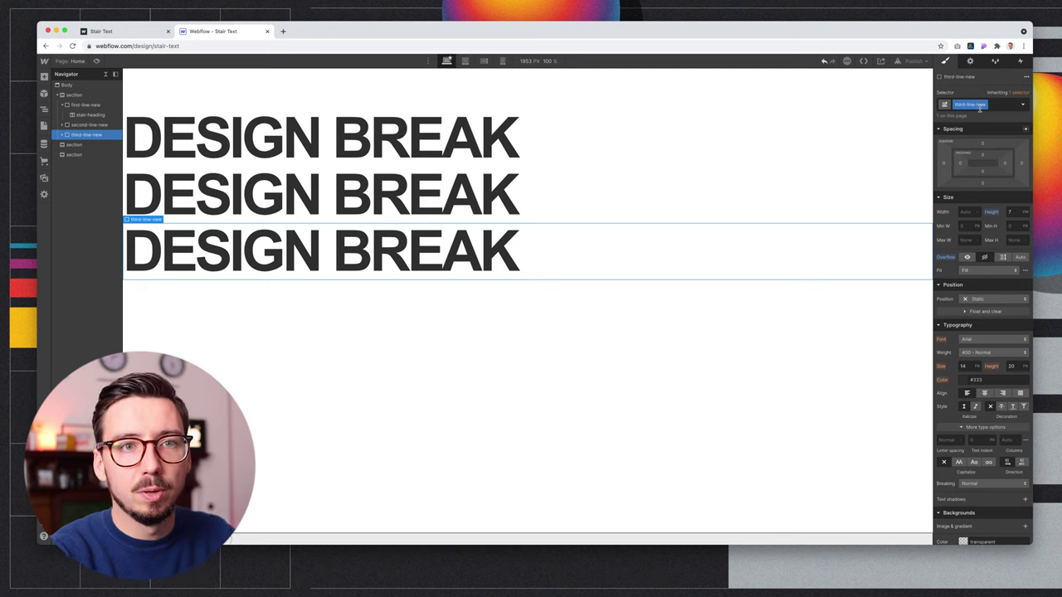
left_click(237, 236)
key("h")
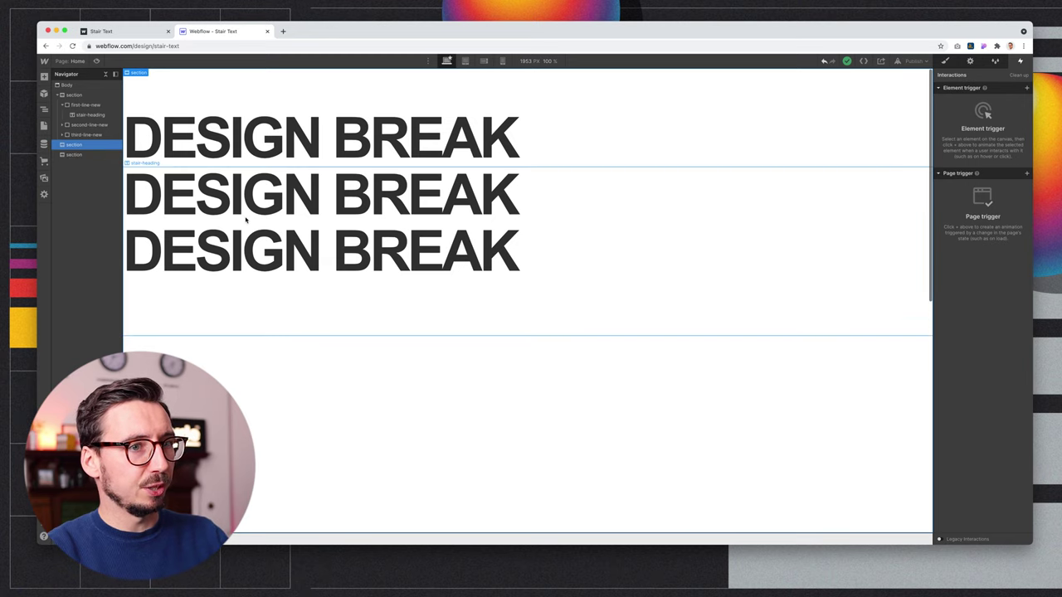
Add a While scrolling in view trigger playing a new scroll animation named 'Stairs'.
left_click(1027, 88)
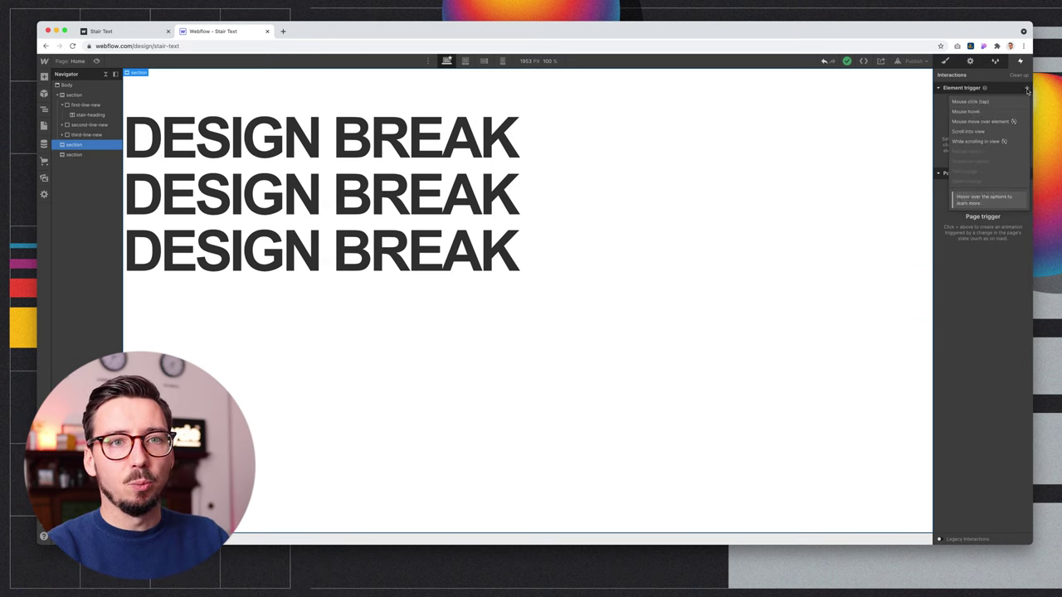
left_click(975, 143)
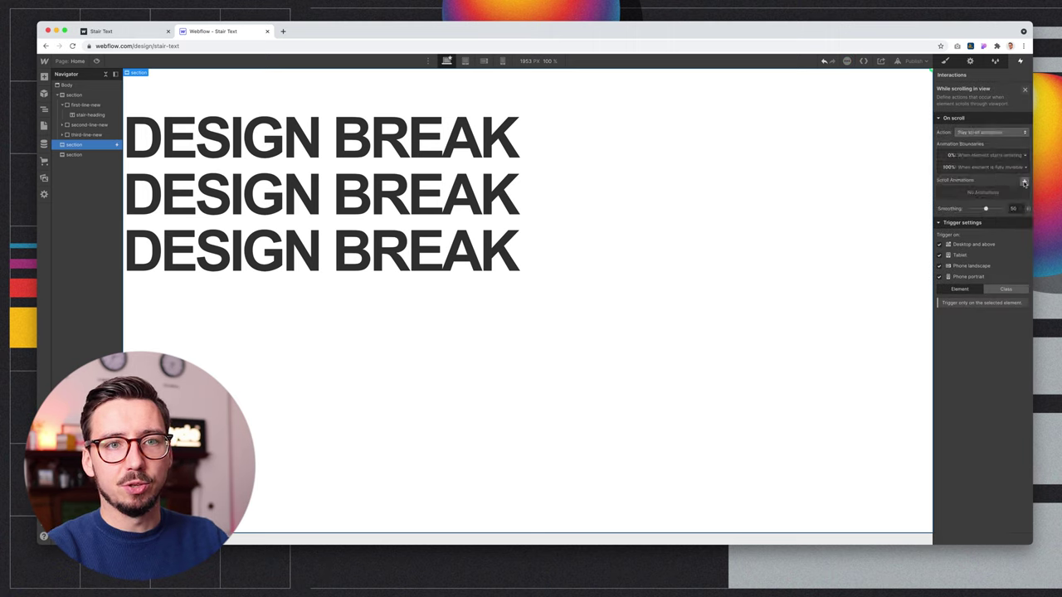
left_click(1024, 181)
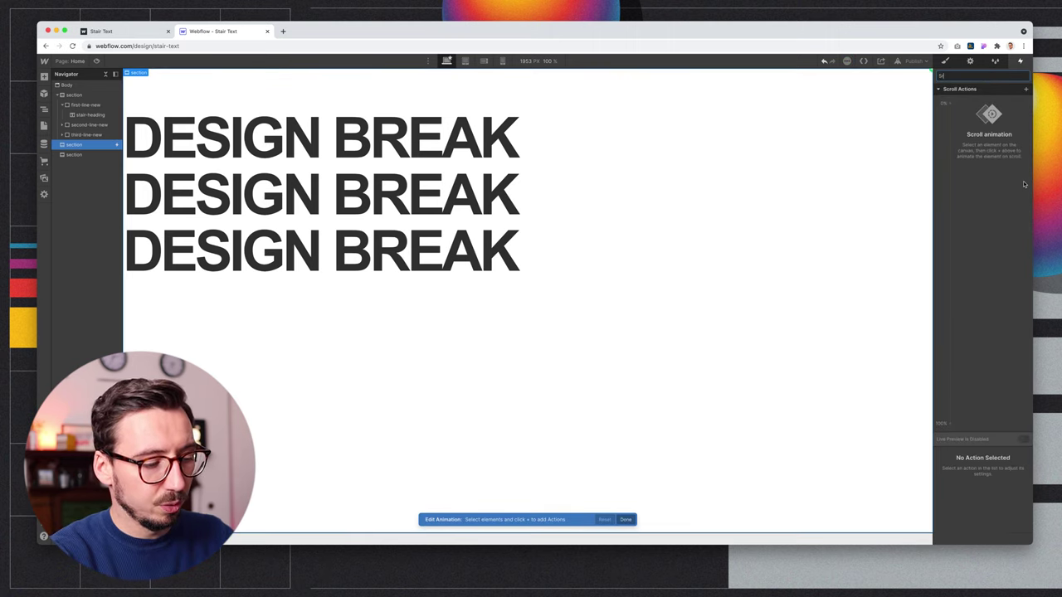
type("Stairs")
key("Return")
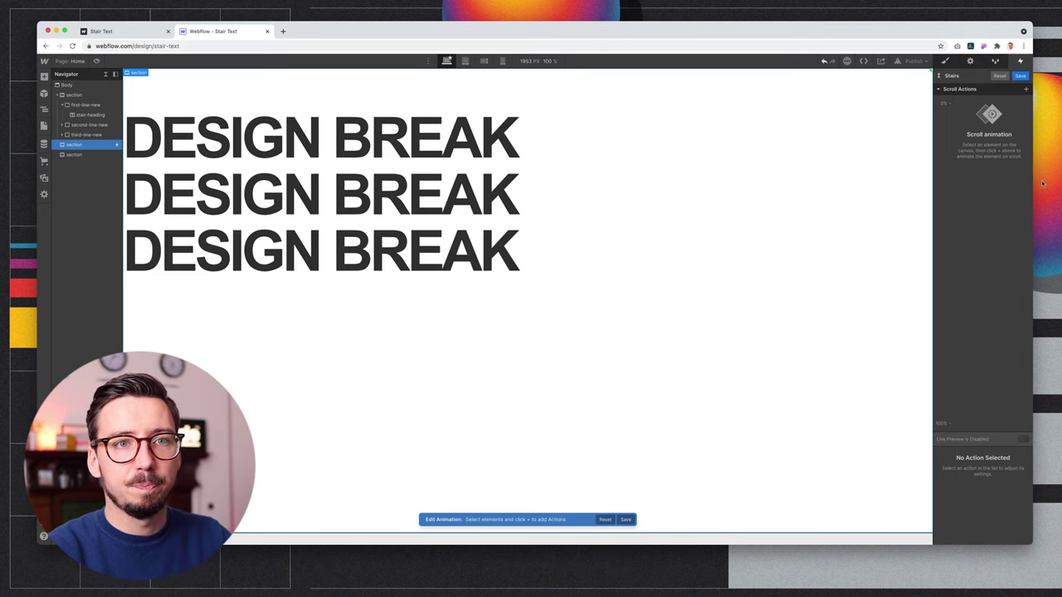
left_click(90, 115)
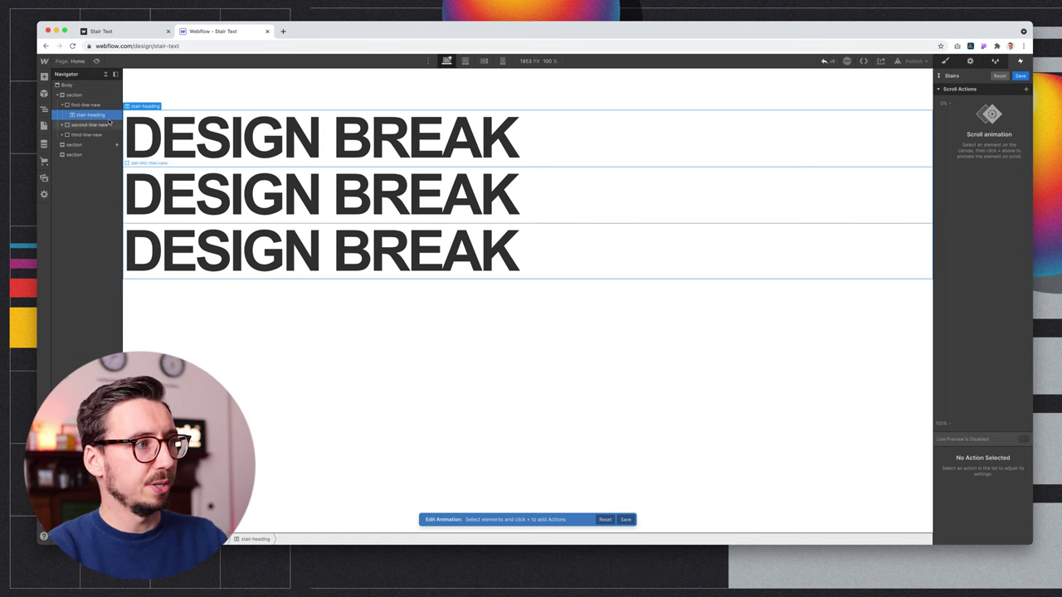
Add a Move action moving all stair-heading elements to Y -100 at the 100% keyframe, and save.
left_click(950, 103)
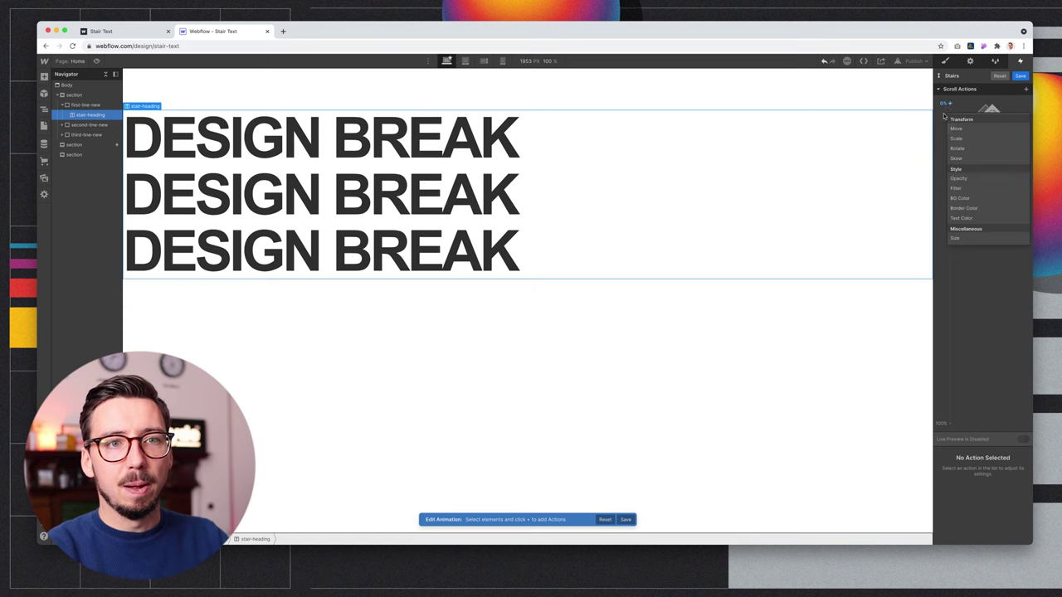
left_click(977, 129)
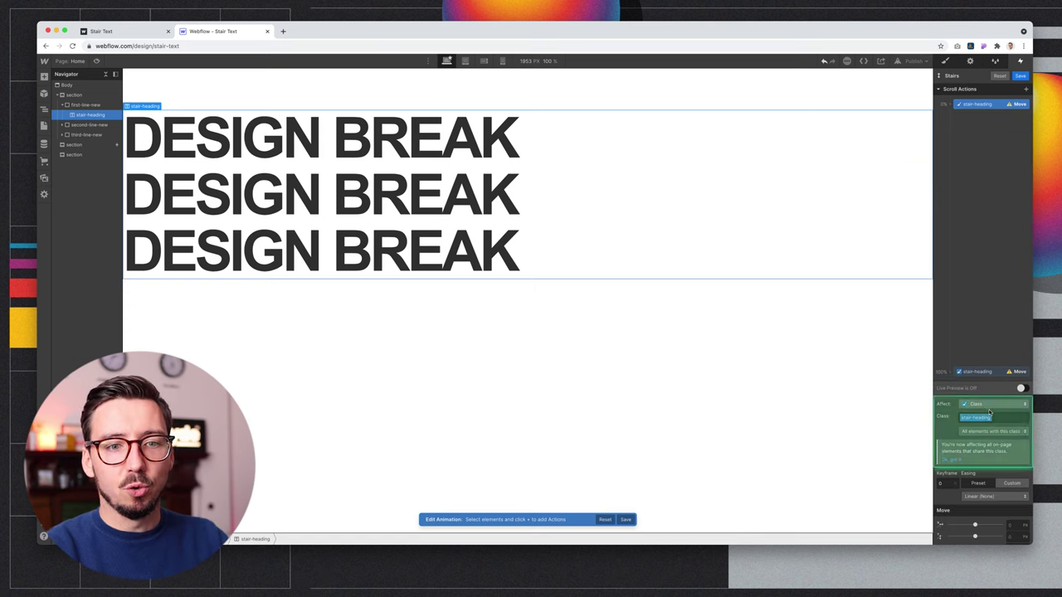
left_click(1015, 537)
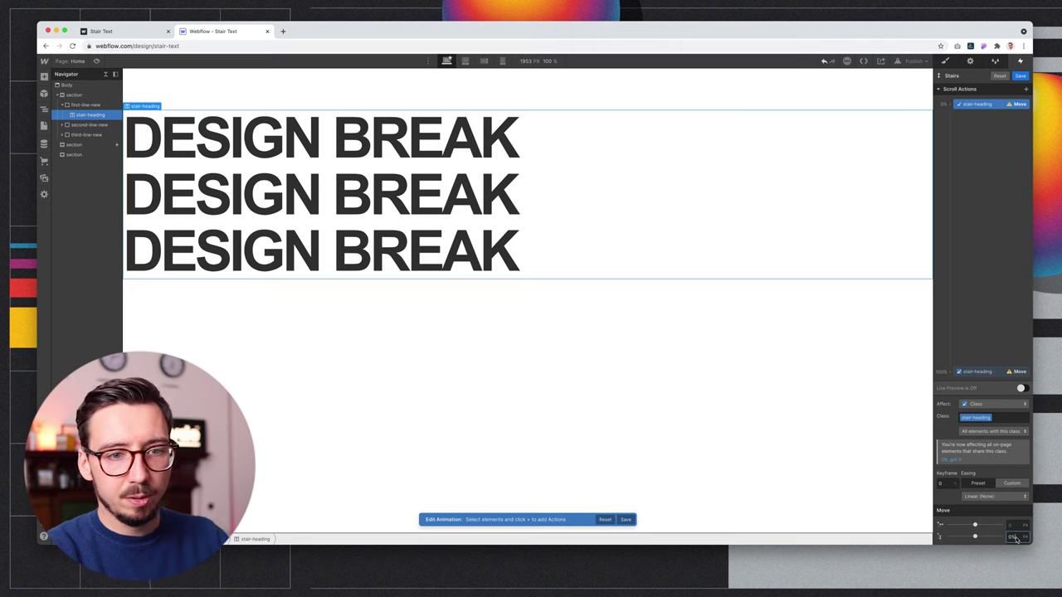
left_click(986, 372)
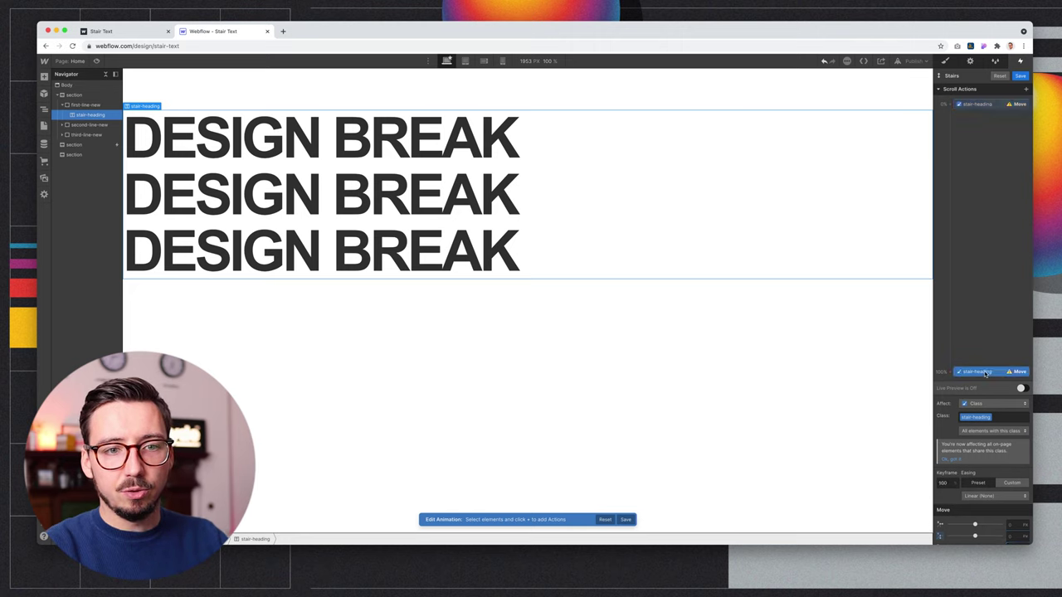
left_click(1014, 537)
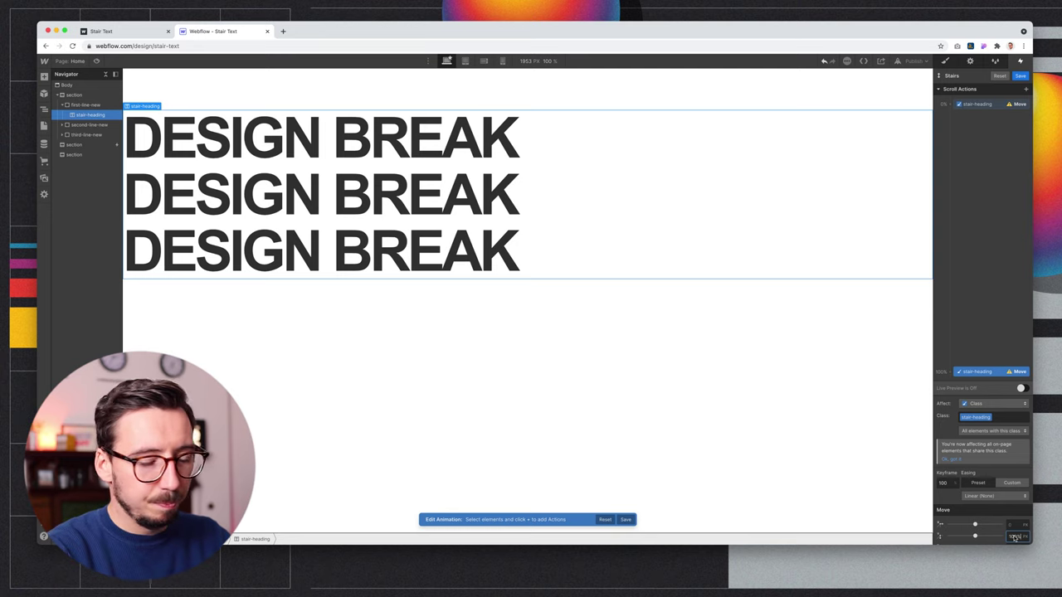
type("-100")
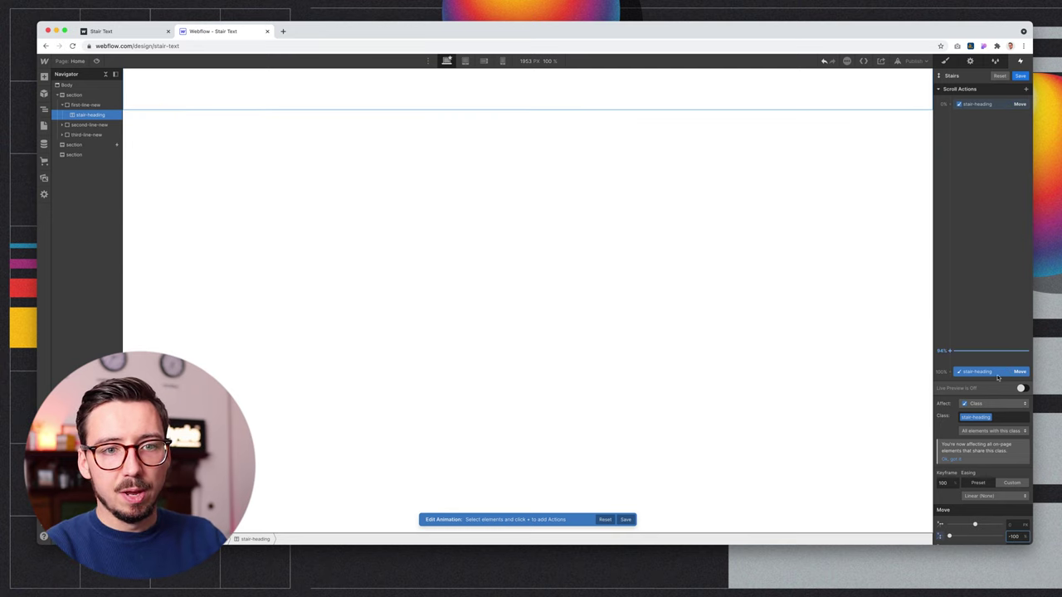
left_click(974, 431)
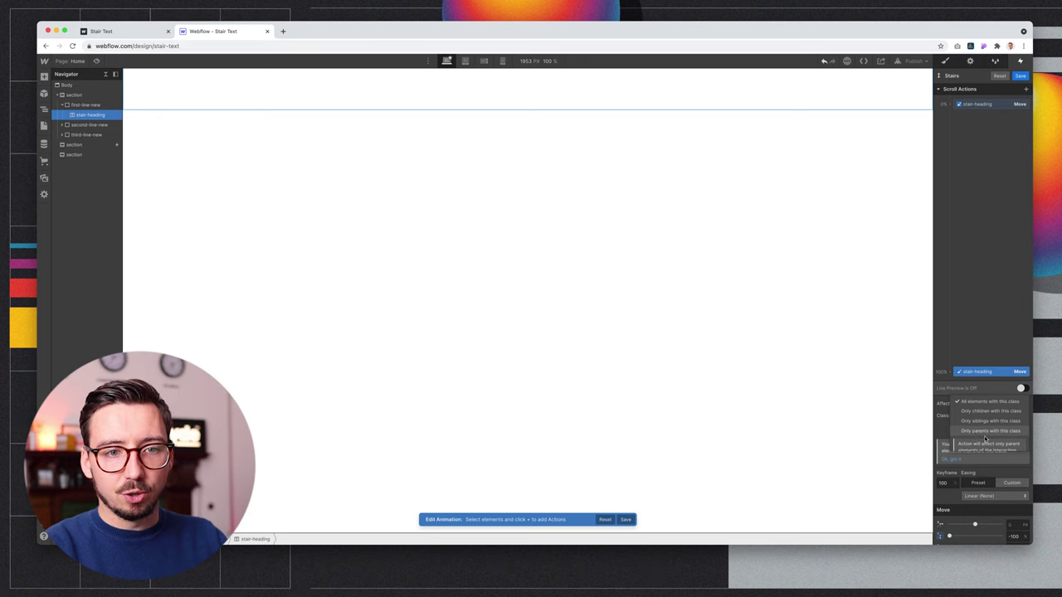
left_click(988, 402)
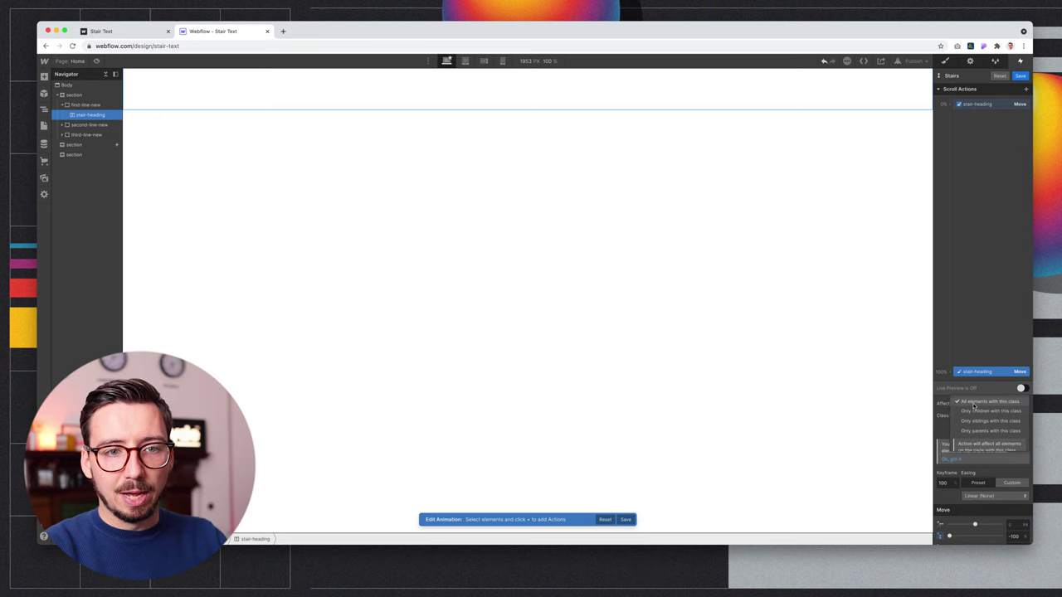
left_click(1020, 75)
left_click(97, 60)
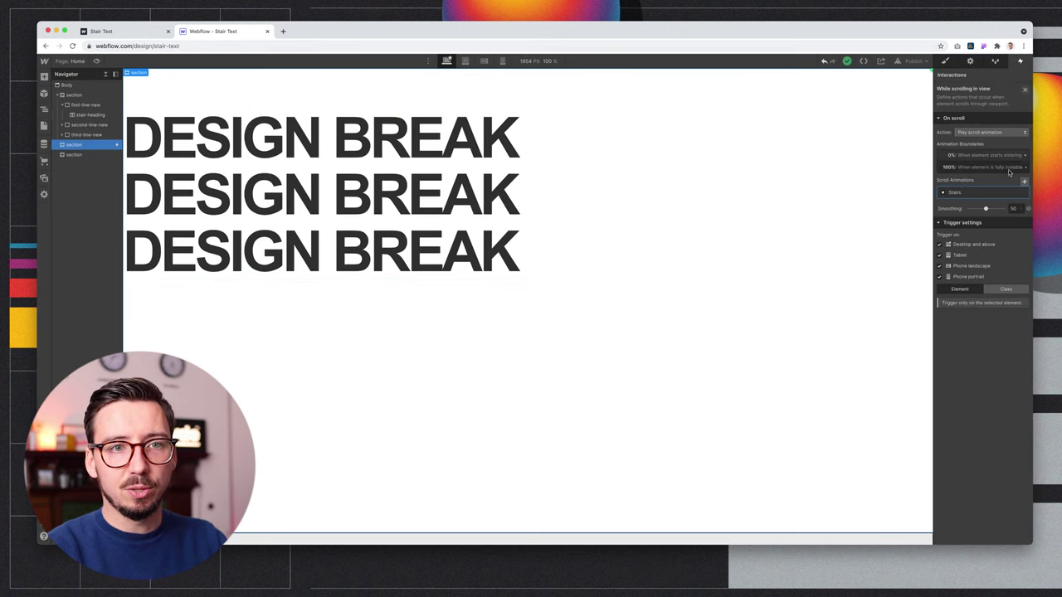
Set the Stairs animation's 0% boundary to 'Is fully visible'.
left_click(1004, 156)
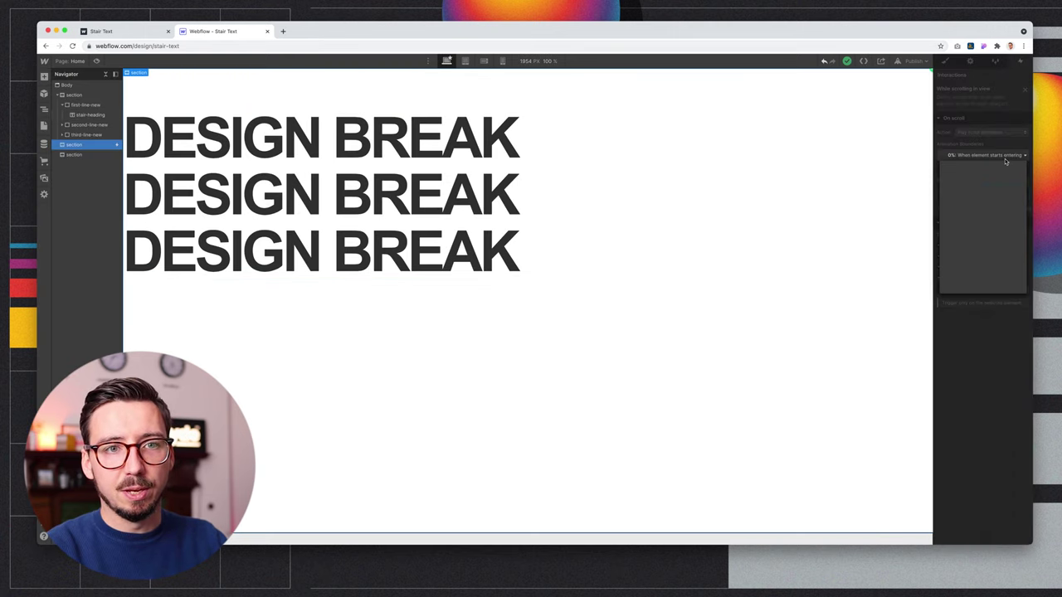
left_click(1005, 246)
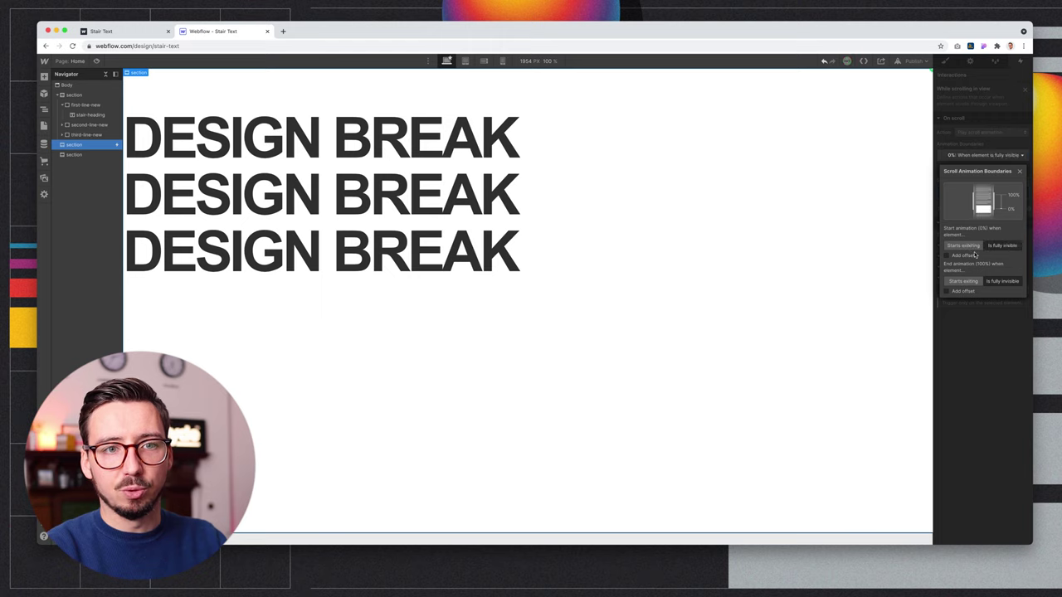
left_click(998, 331)
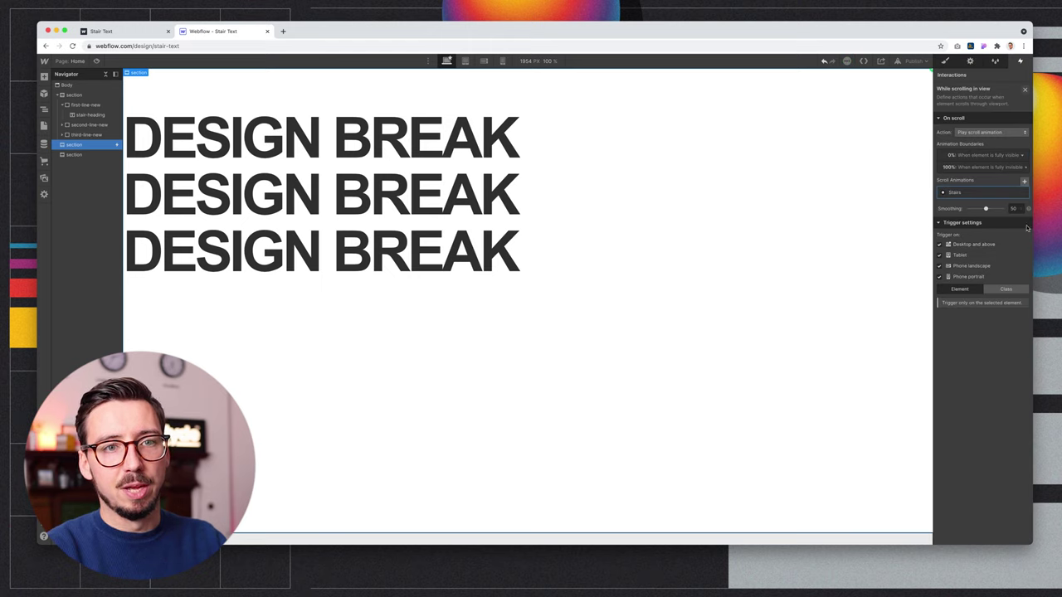
left_click(96, 61)
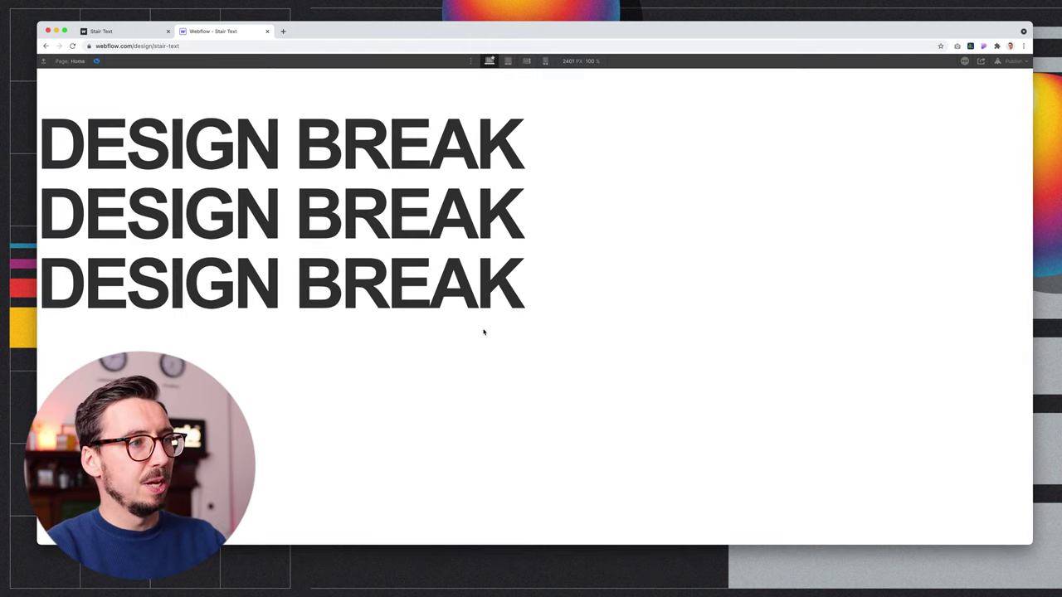
scroll(486, 332, "down", 2)
scroll(488, 334, "down", 5)
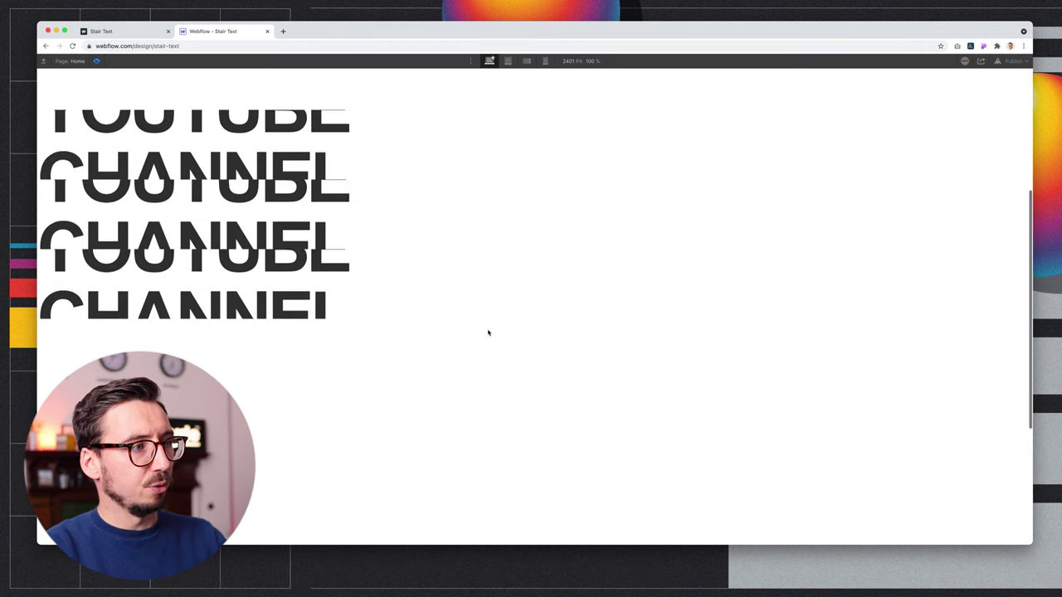
scroll(488, 332, "up", 5)
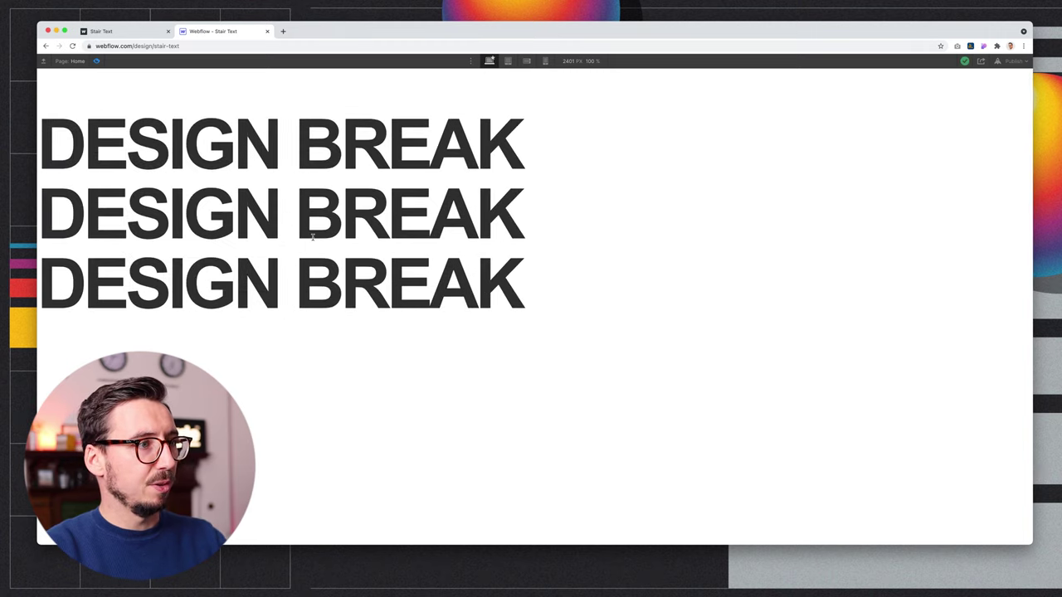
scroll(141, 91, "down", 2)
scroll(124, 79, "up", 2)
left_click(98, 62)
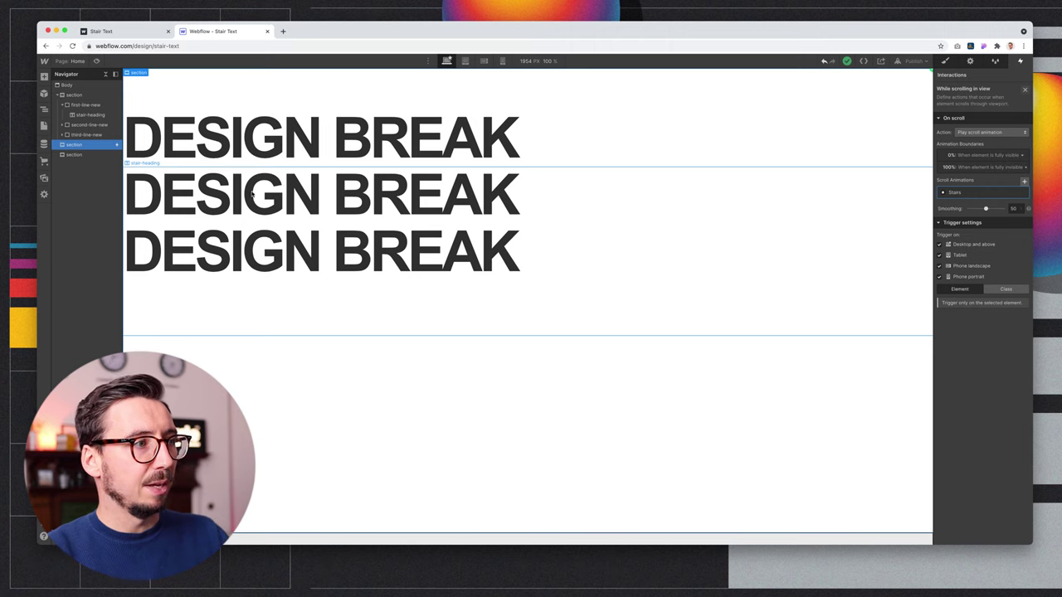
Add combo class 'second' to the second stair heading and give it a negative top margin.
left_click(221, 202)
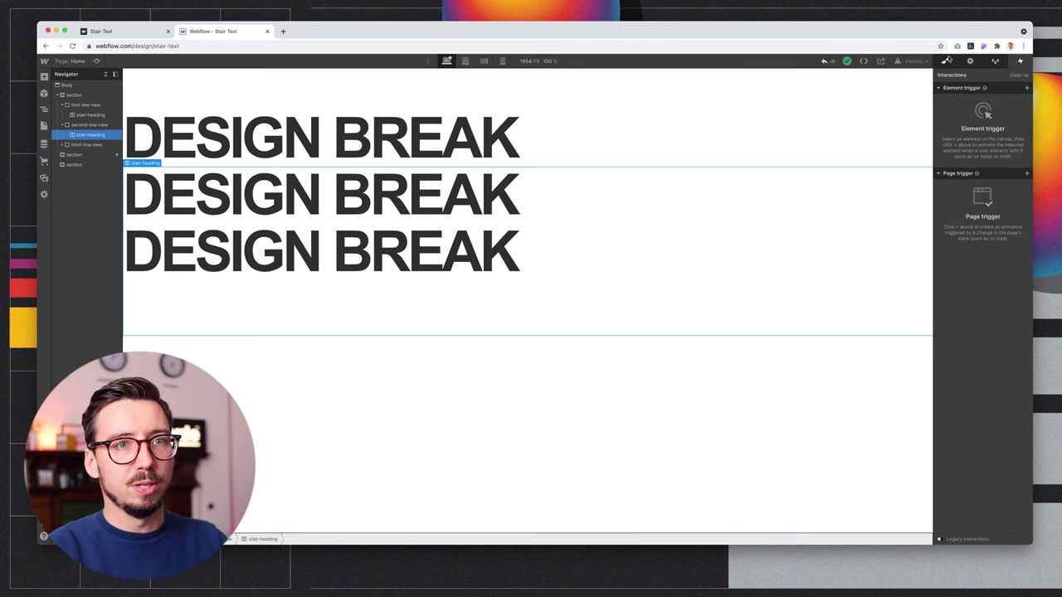
left_click(946, 62)
left_click(999, 104)
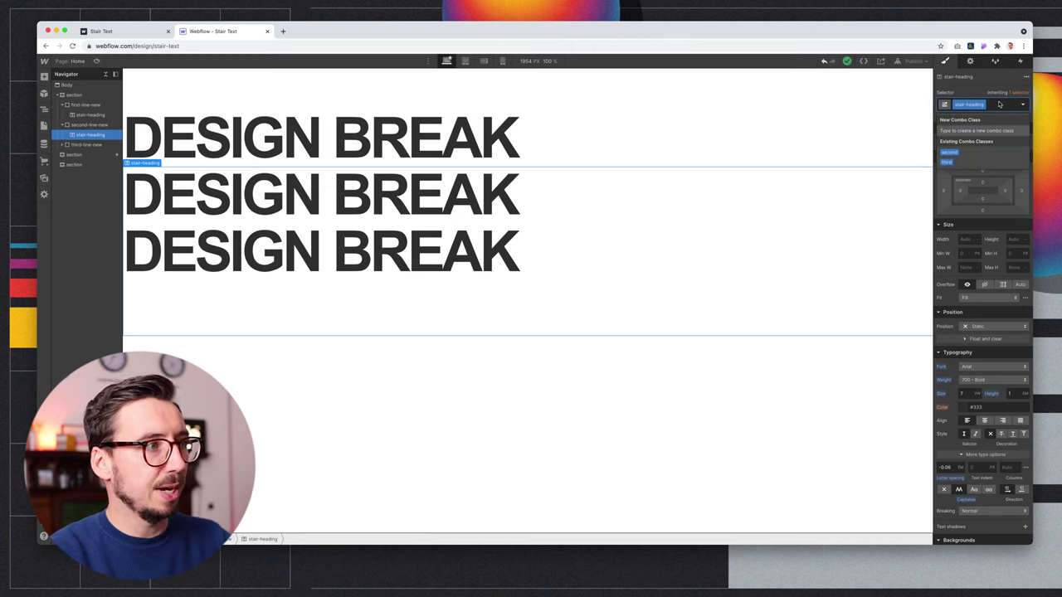
type("second")
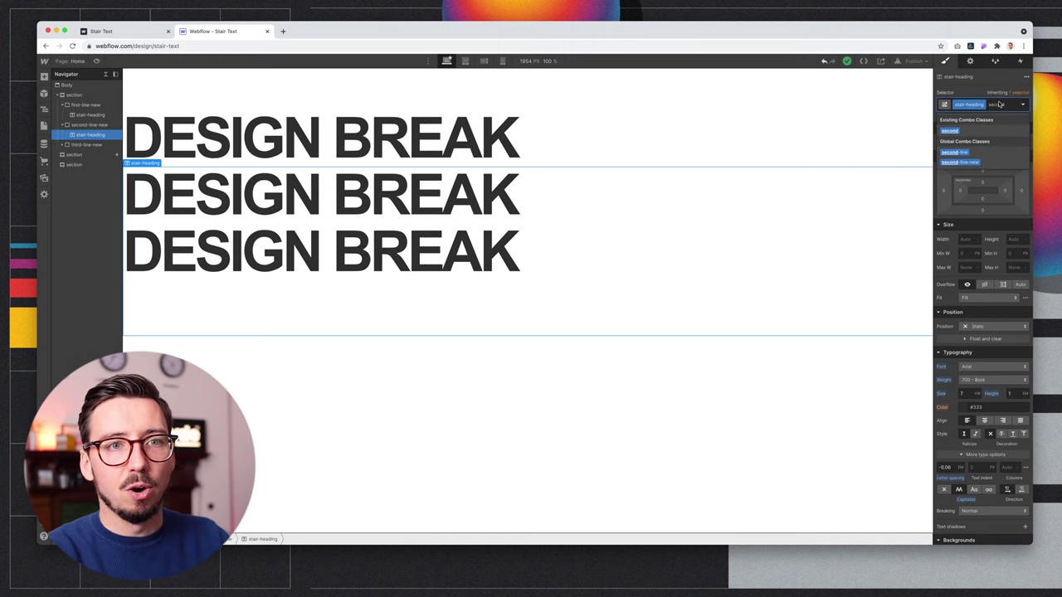
left_click(951, 131)
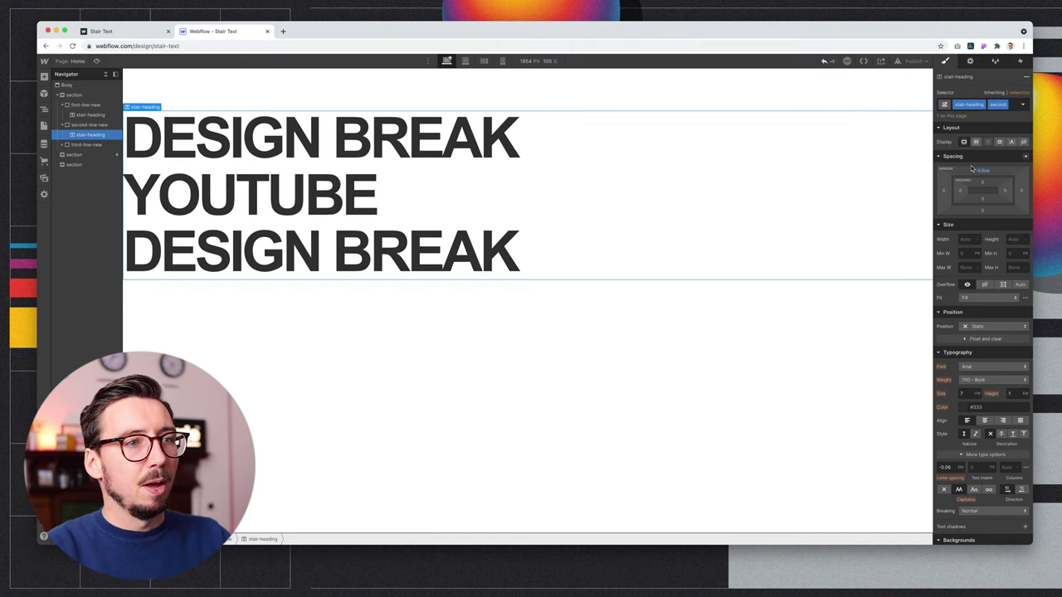
left_click(982, 170)
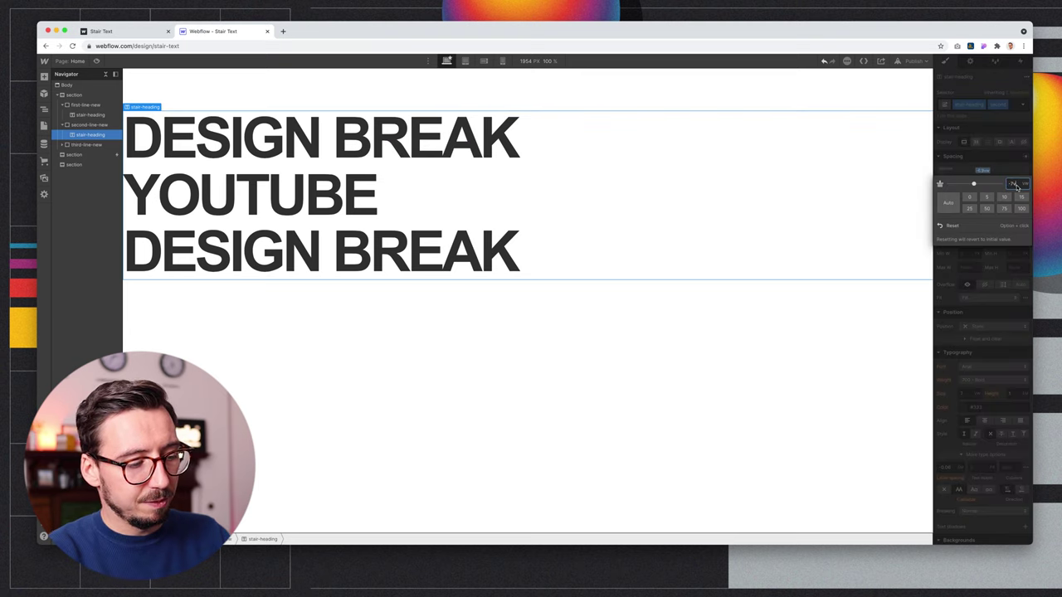
key("Return")
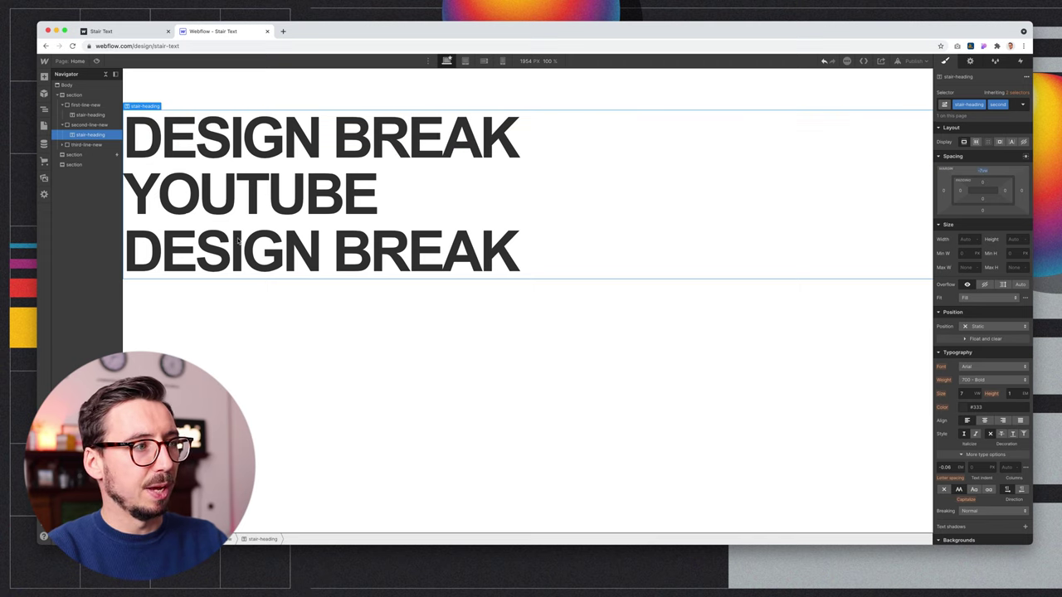
Add combo class 'third' to the third heading with a -14vw top margin, then preview.
left_click(269, 259)
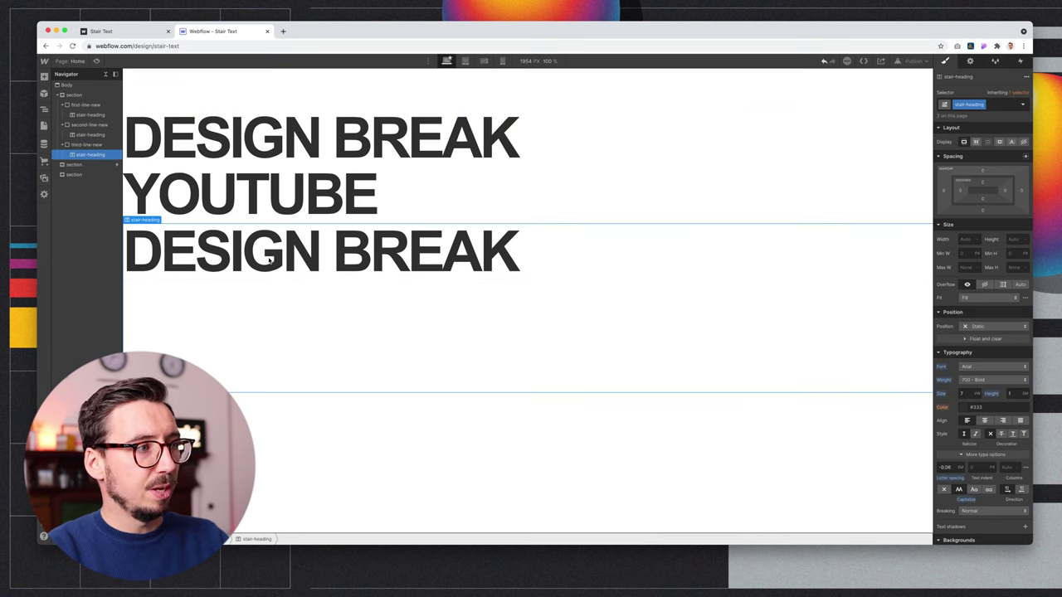
left_click(1008, 106)
left_click(947, 161)
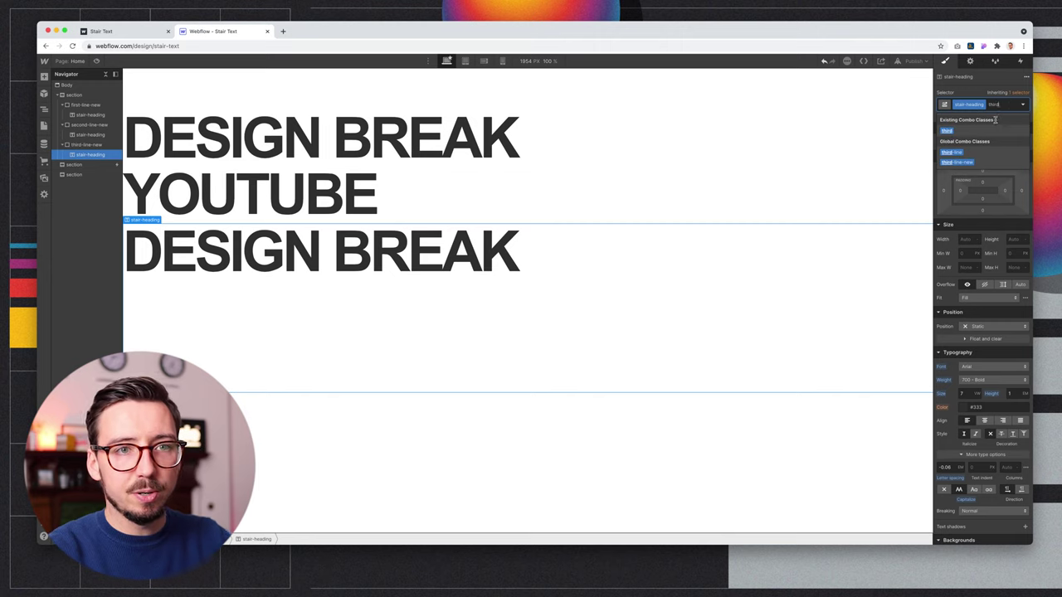
left_click(982, 169)
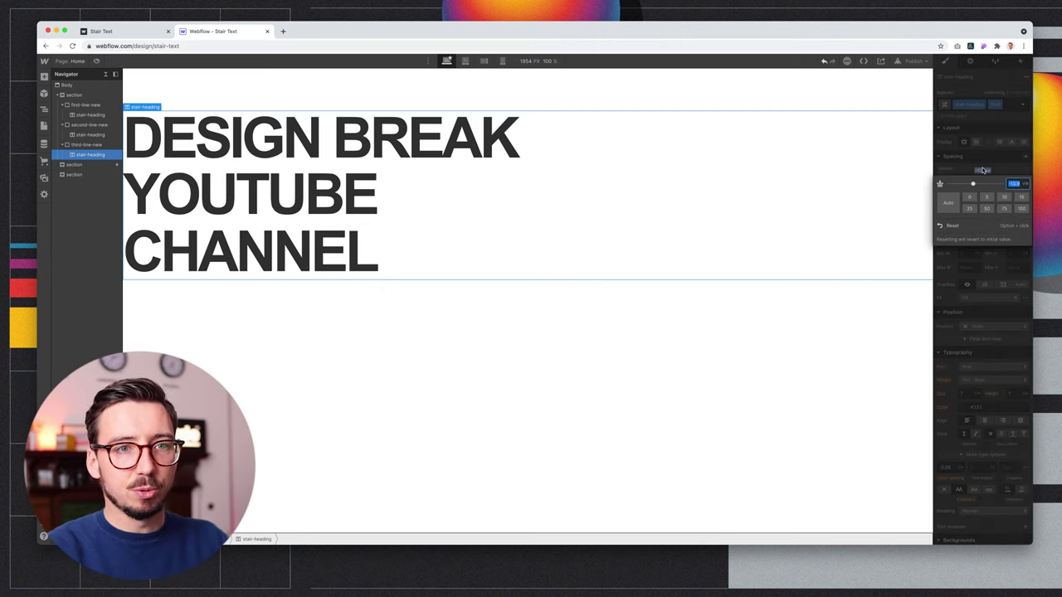
key("Return")
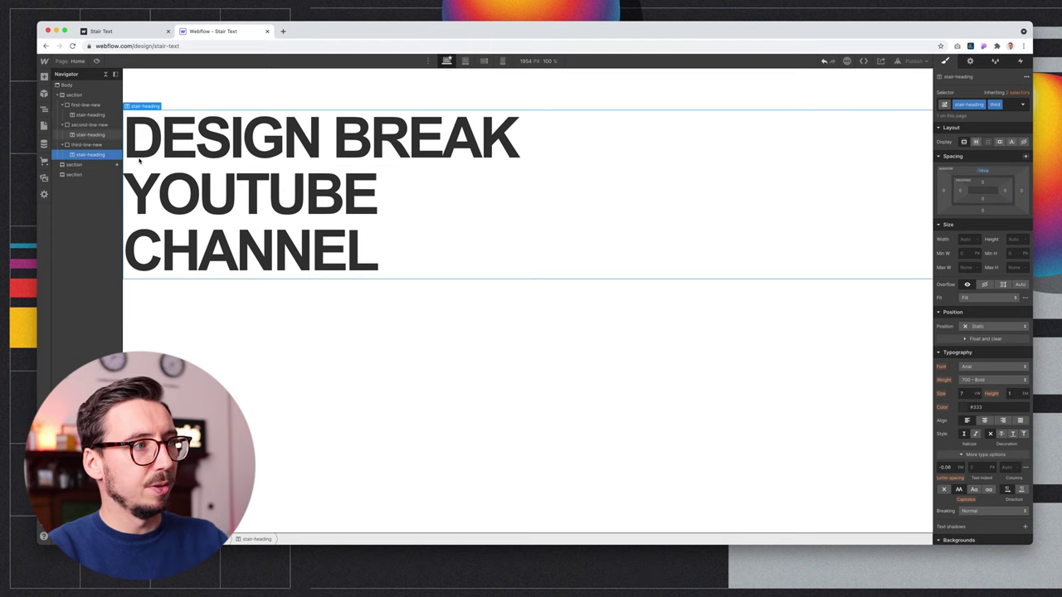
left_click(96, 62)
Scroll through the preview to inspect the stacked DESIGN BREAK, YOUTUBE, CHANNEL lines.
scroll(380, 332, "down", 3)
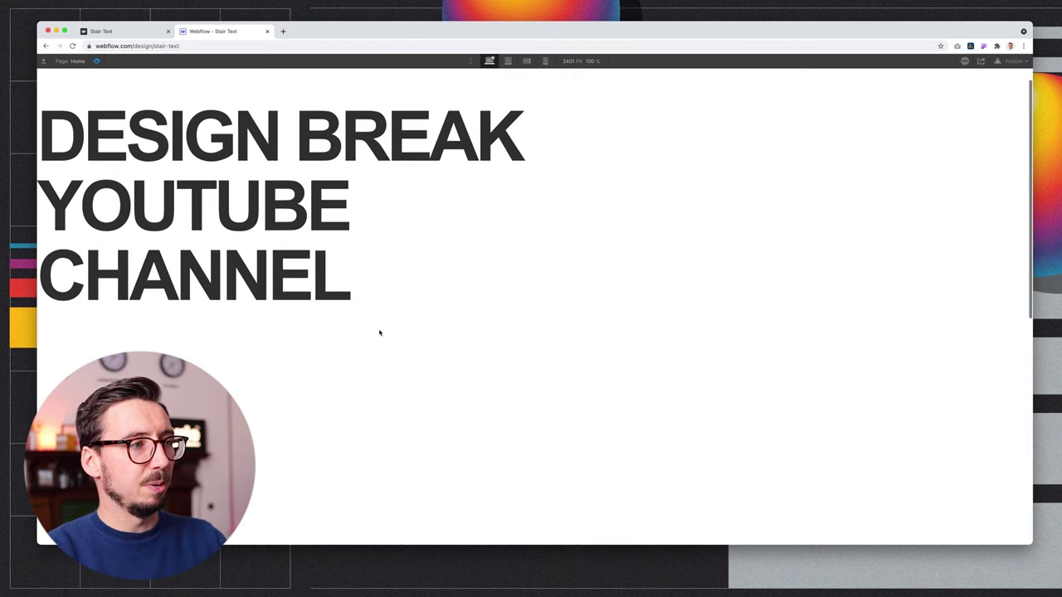
scroll(405, 305, "up", 2)
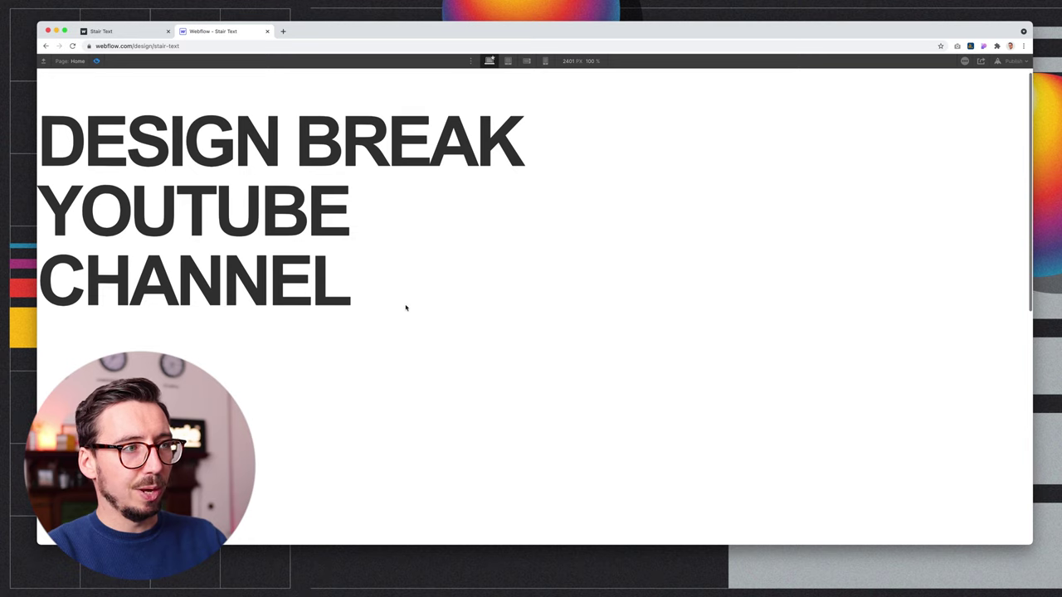
scroll(405, 306, "down", 5)
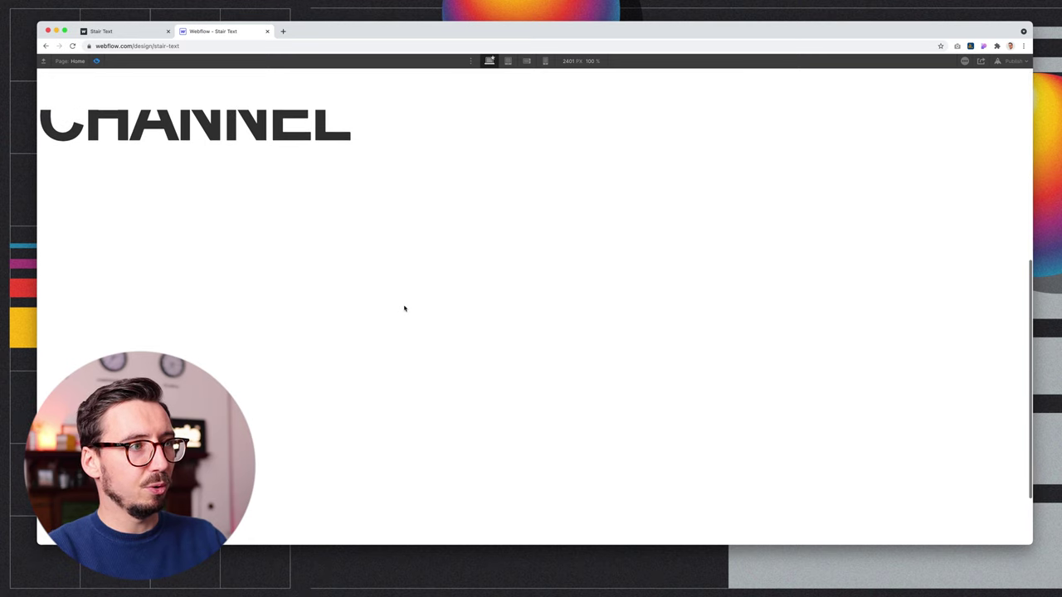
scroll(404, 306, "up", 5)
scroll(212, 169, "down", 2)
scroll(211, 182, "up", 2)
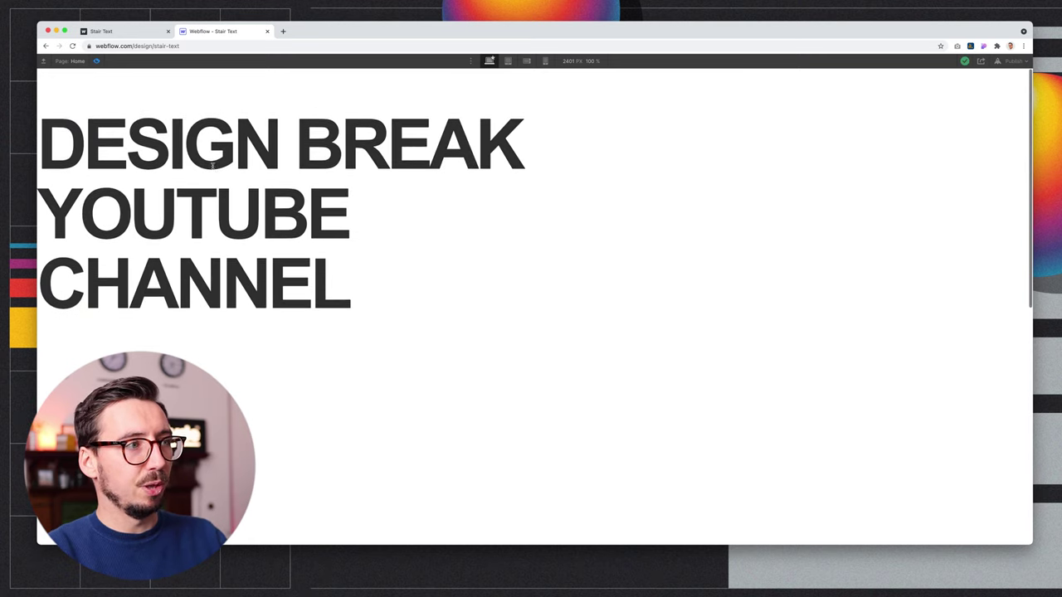
Back in the Designer, select first-line-new, compare with the published Stair Text, and scroll to Effects.
left_click(96, 62)
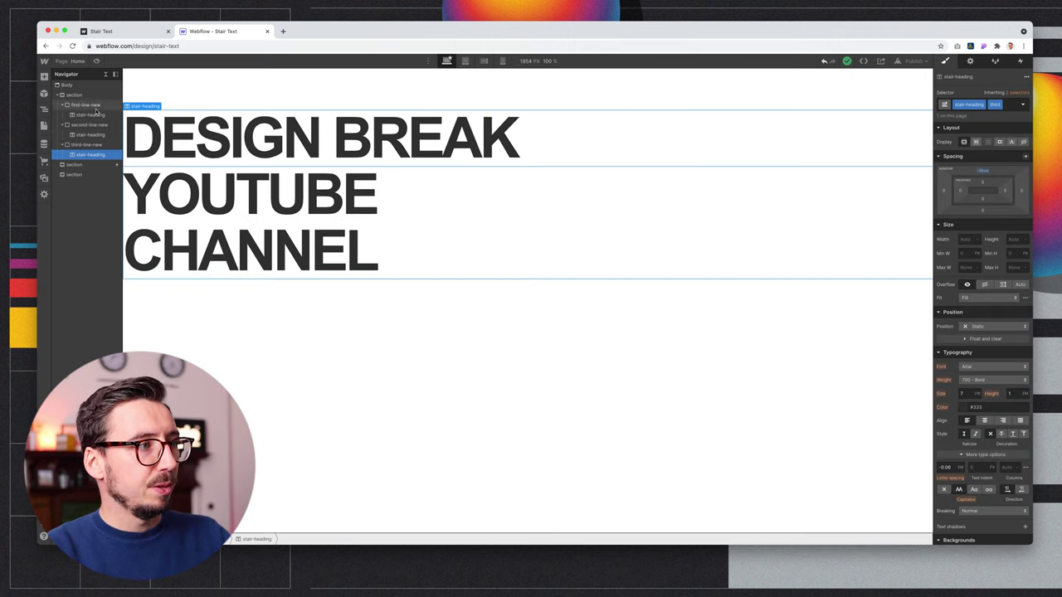
left_click(581, 139)
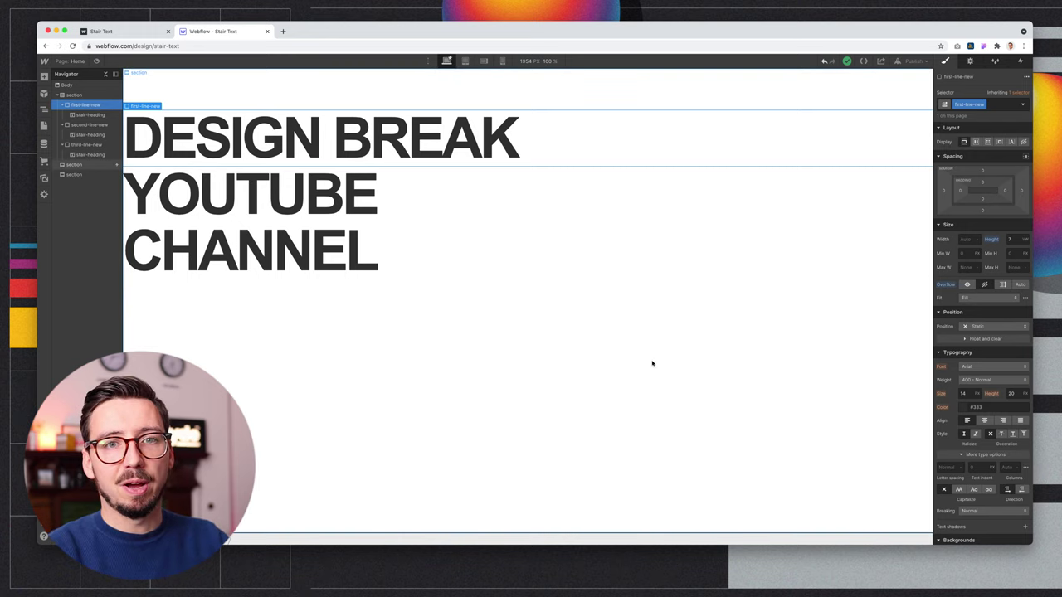
key("ctrl+shift+Tab")
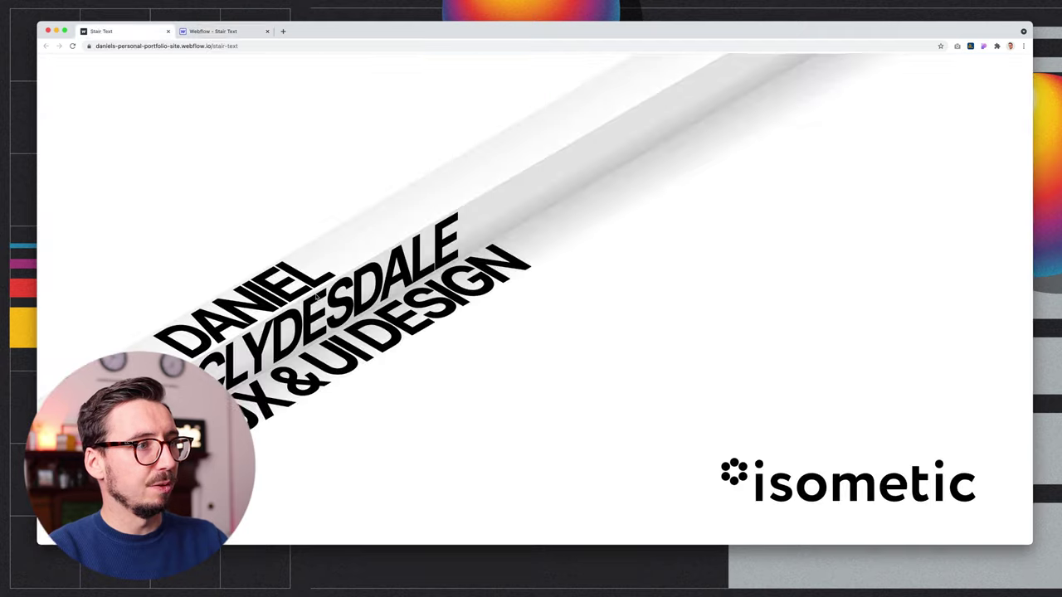
scroll(531, 298, "up", 5)
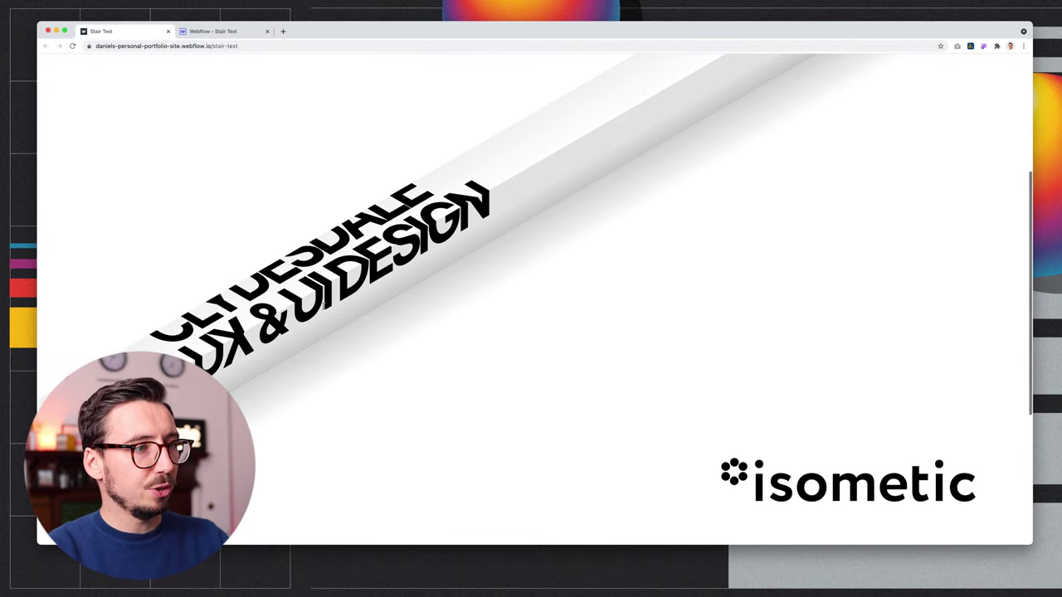
left_click(212, 30)
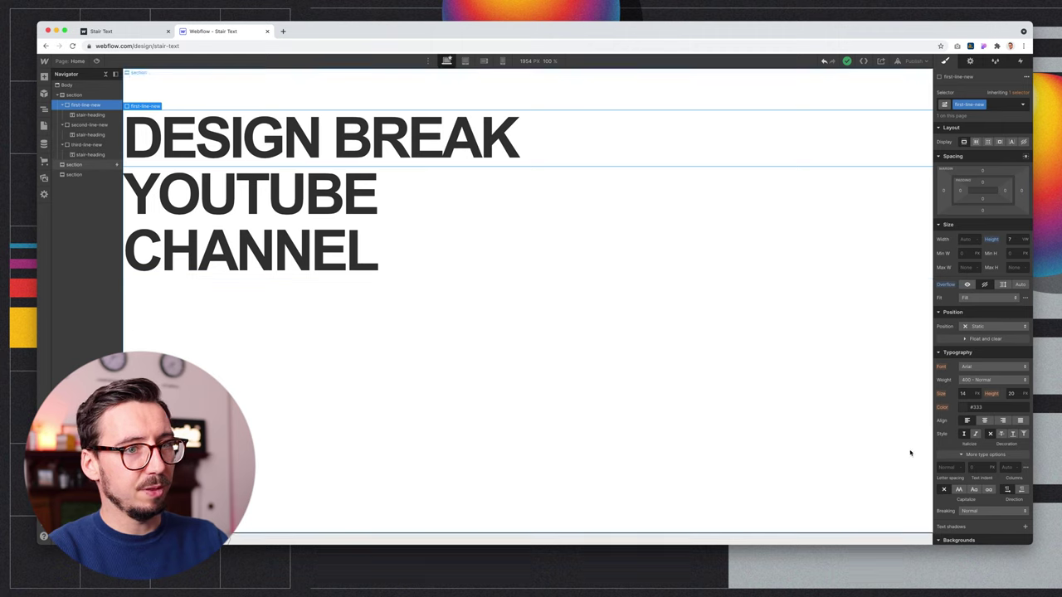
scroll(1012, 503, "down", 5)
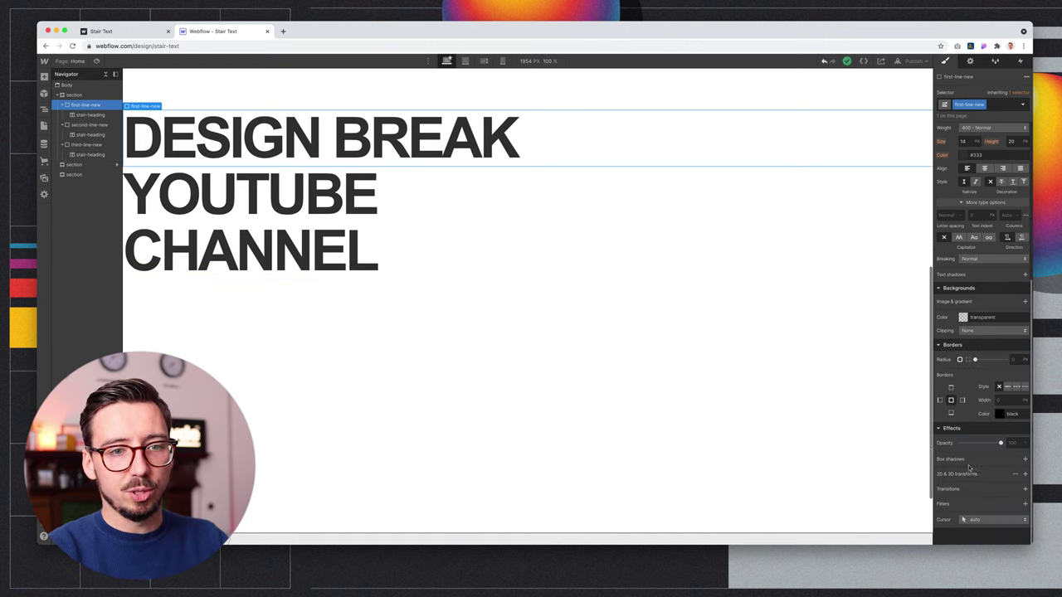
Add a Skew X transform of 30deg to the first-line-new wrapper.
left_click(1025, 474)
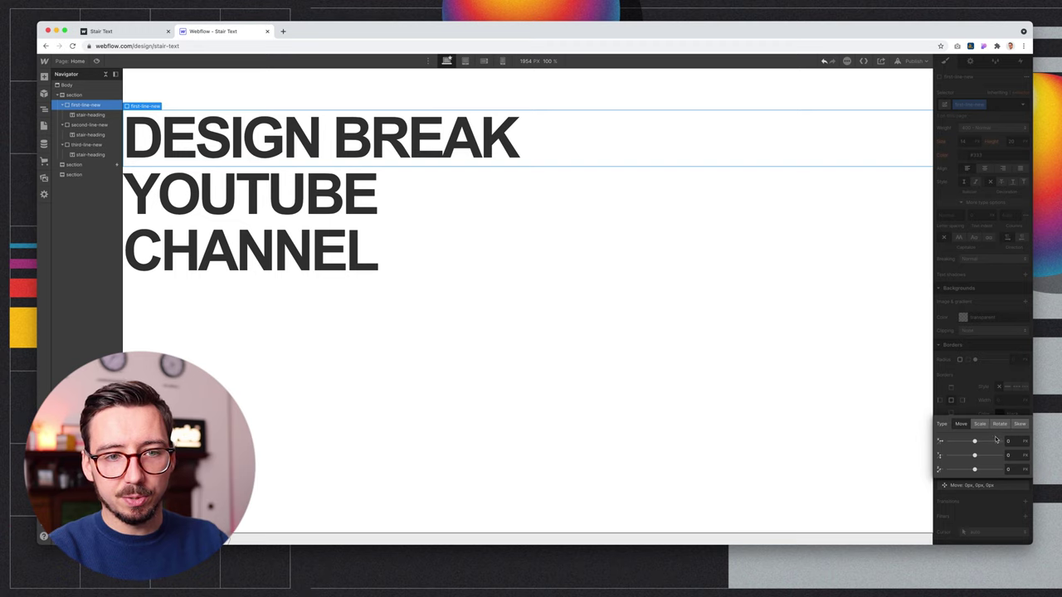
left_click(1021, 425)
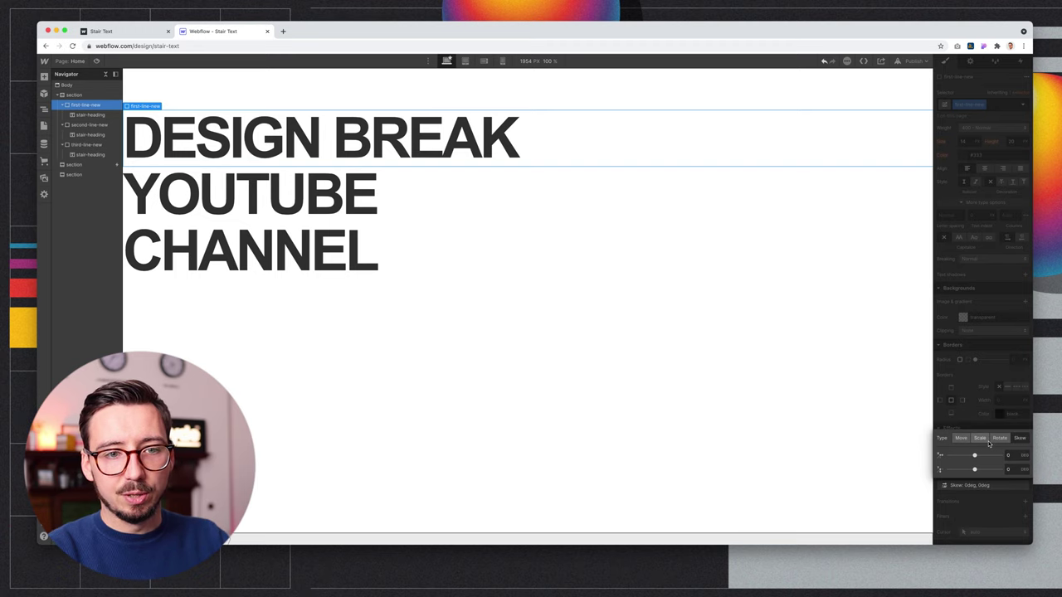
left_click_drag(974, 455, 983, 455)
left_click(1012, 456)
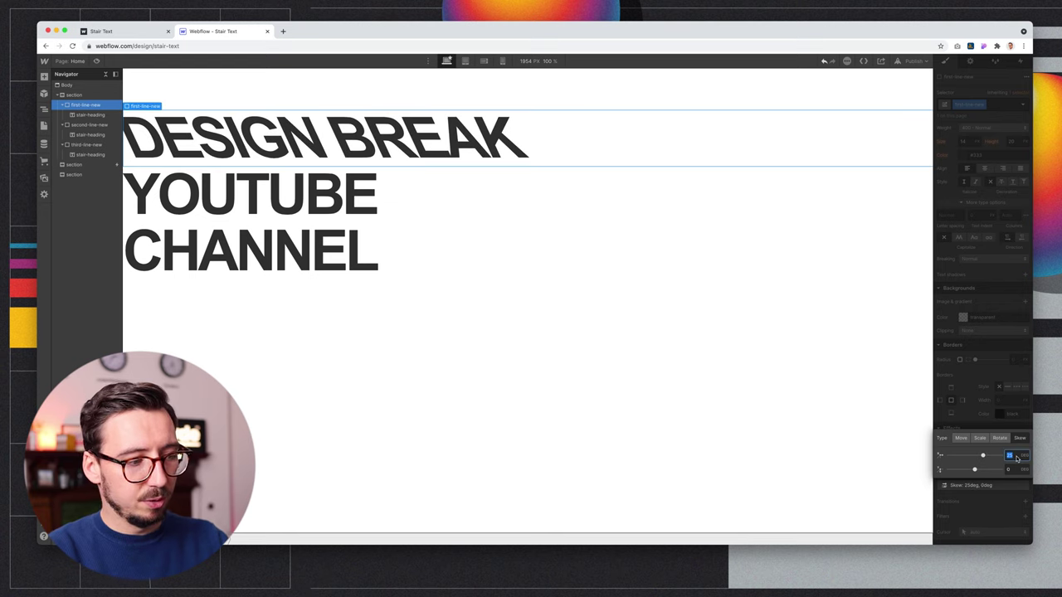
type("30")
left_click(1003, 501)
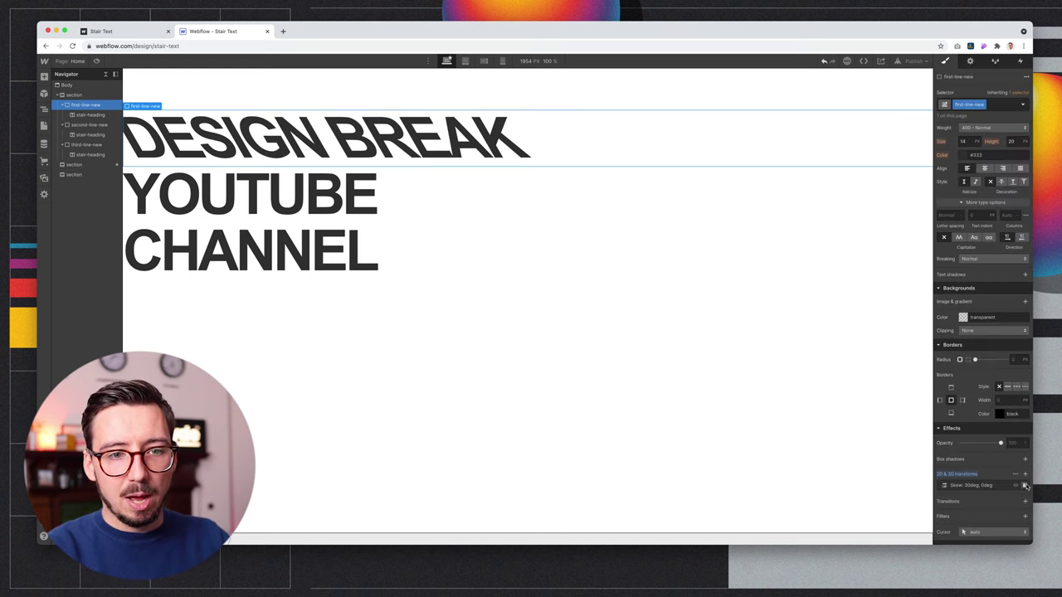
Add a Rotate Z of -30deg to first-line-new and preview the angled DESIGN BREAK.
left_click(1026, 475)
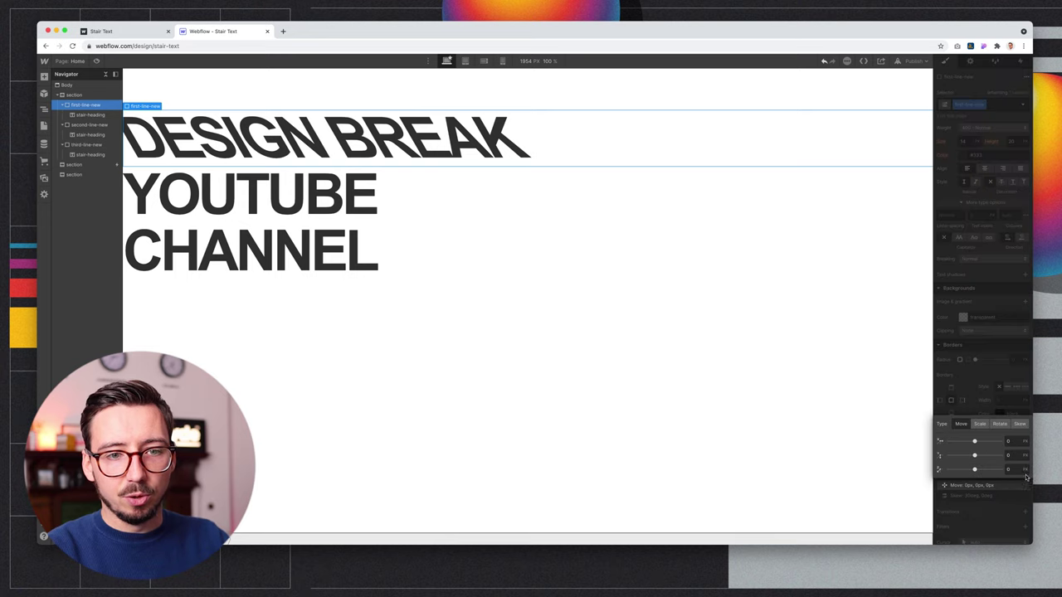
left_click(1001, 425)
left_click(1010, 471)
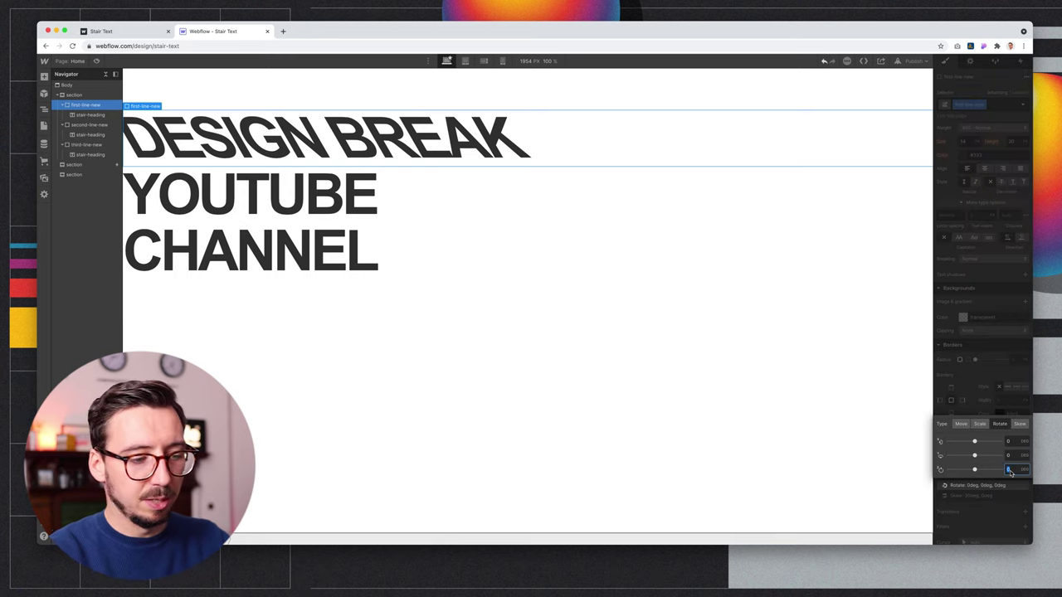
type("-30")
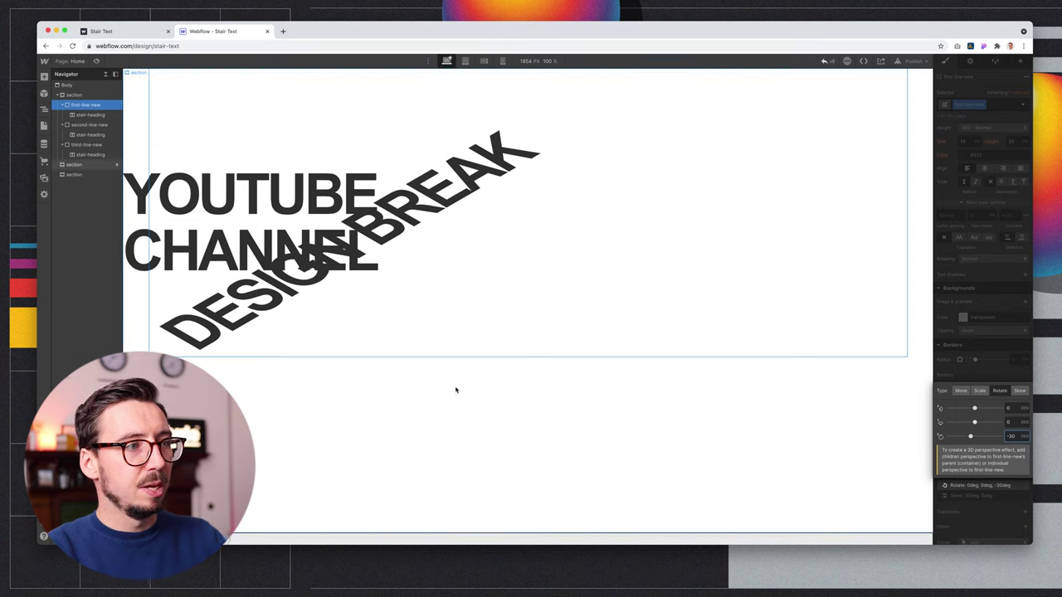
key("super+shift+p")
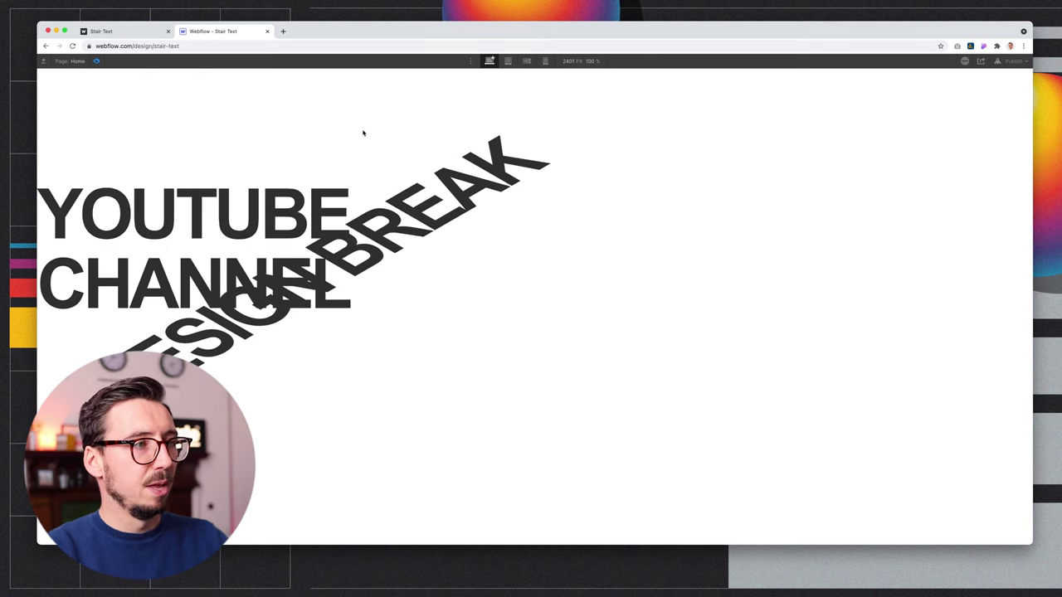
left_click(96, 60)
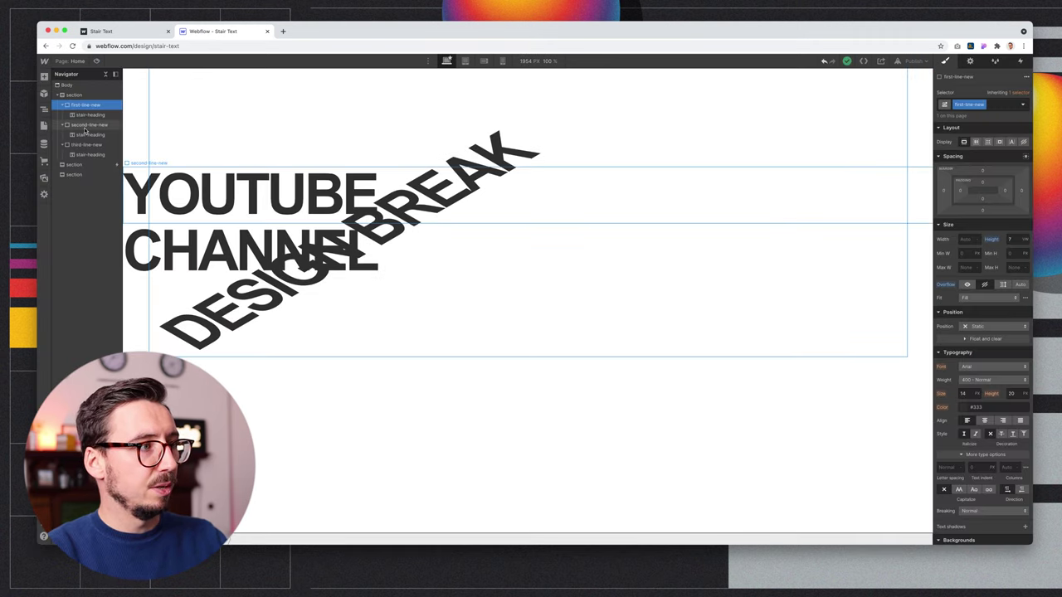
Select the CHANNEL wrapper third-line-new and compare it against the published stair text.
left_click(86, 145)
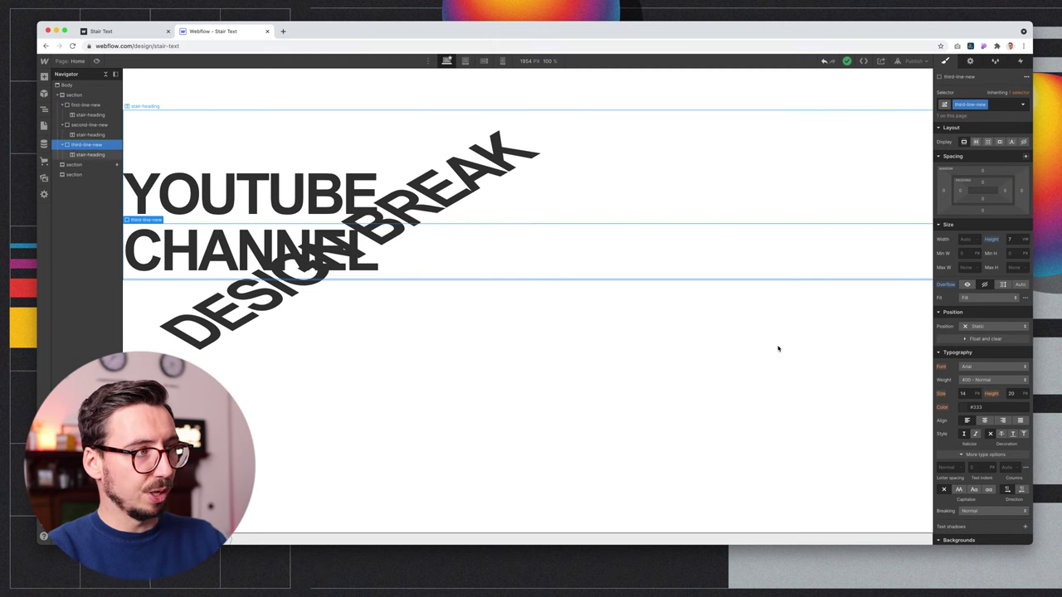
scroll(984, 332, "down", 4)
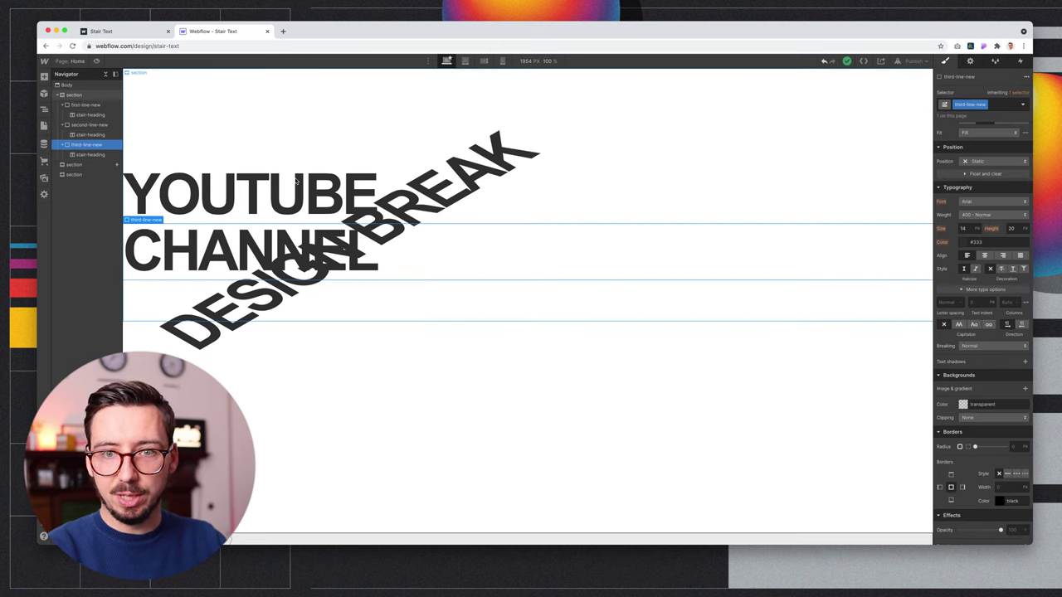
left_click(132, 31)
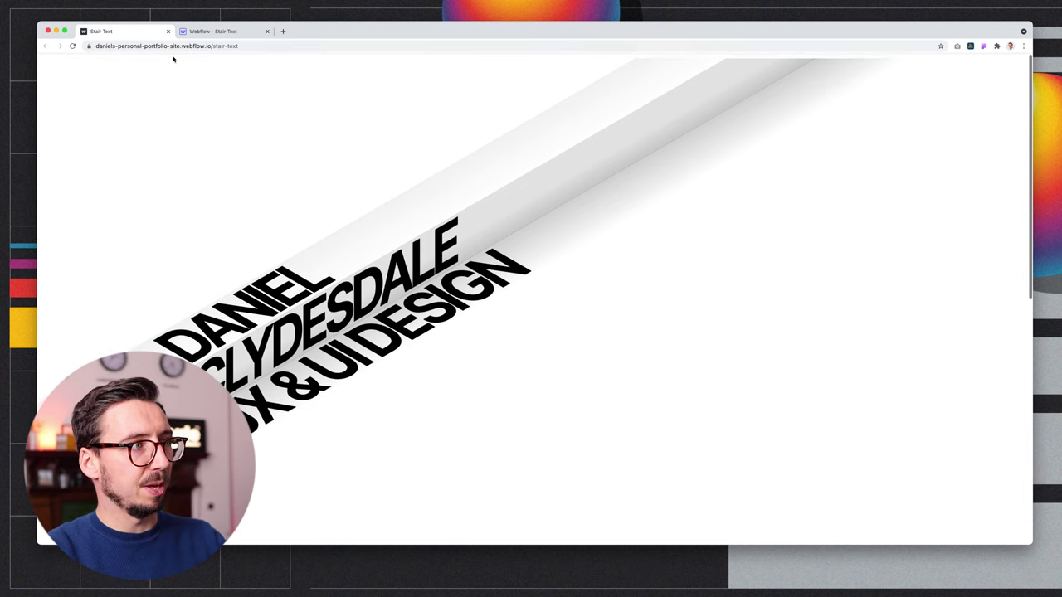
left_click(212, 31)
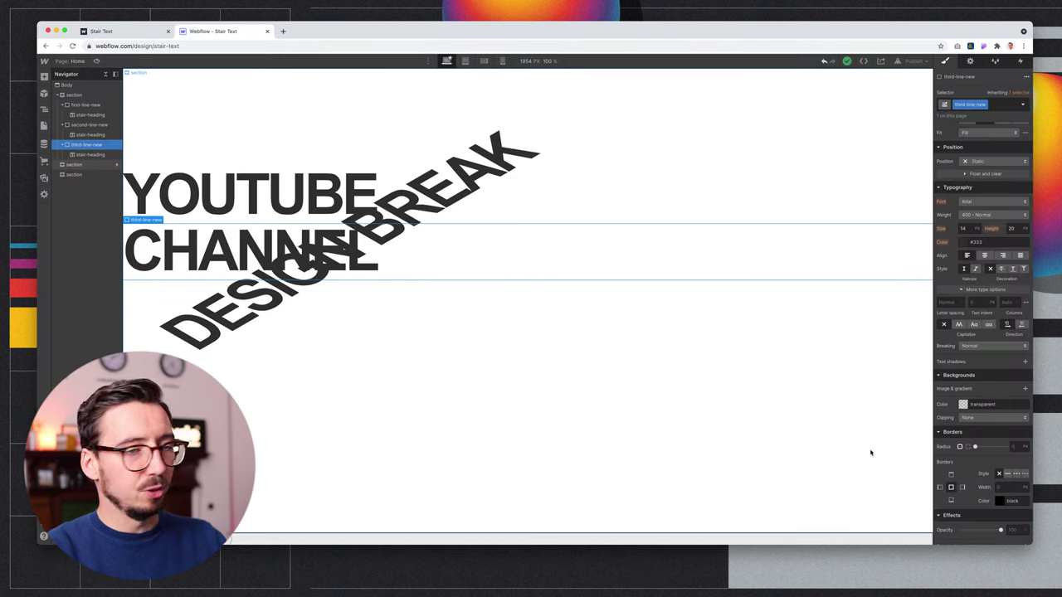
scroll(1012, 509, "down", 2)
Add a 30deg Skew X transform to third-line-new.
left_click(1024, 475)
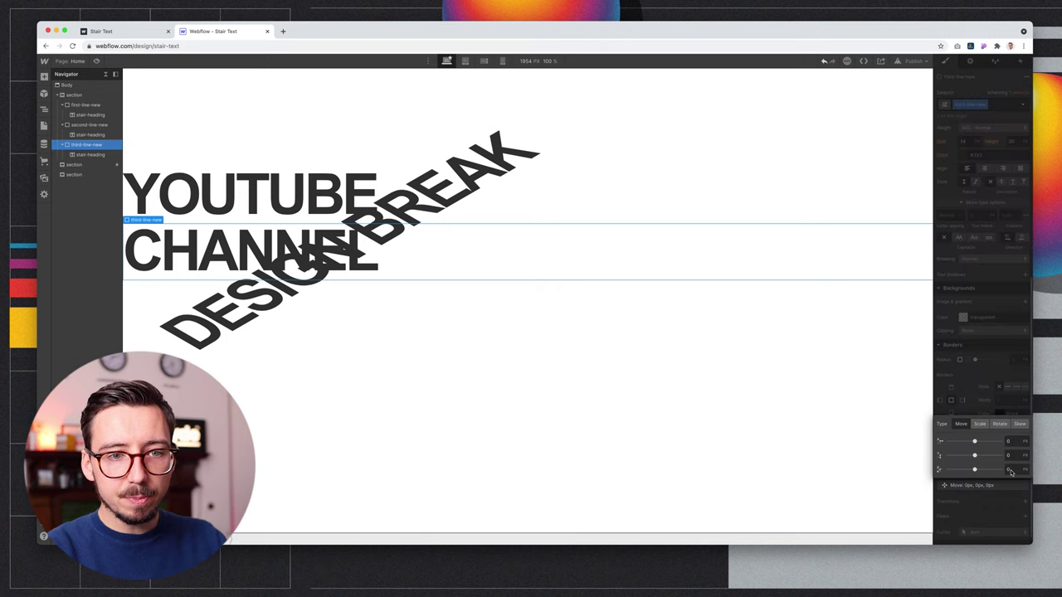
left_click(1020, 426)
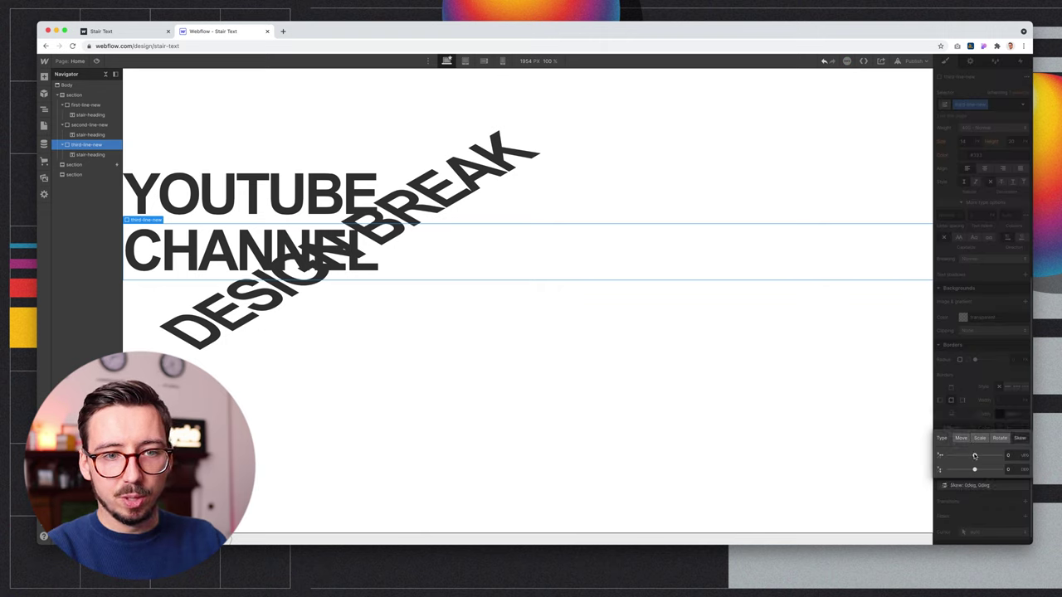
left_click_drag(975, 456, 987, 456)
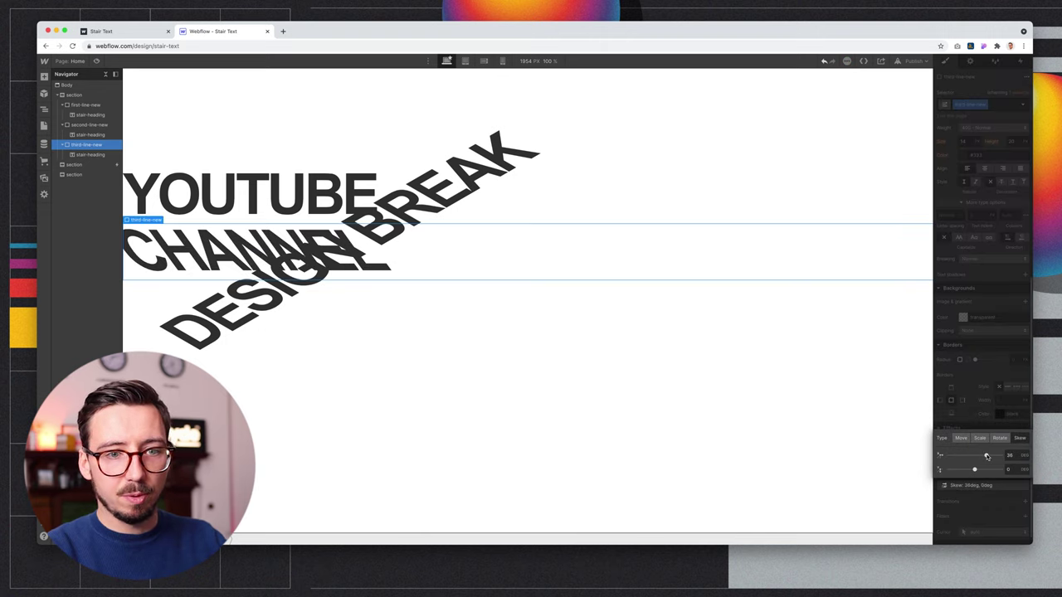
double_click(1011, 457)
type("30")
key("Return")
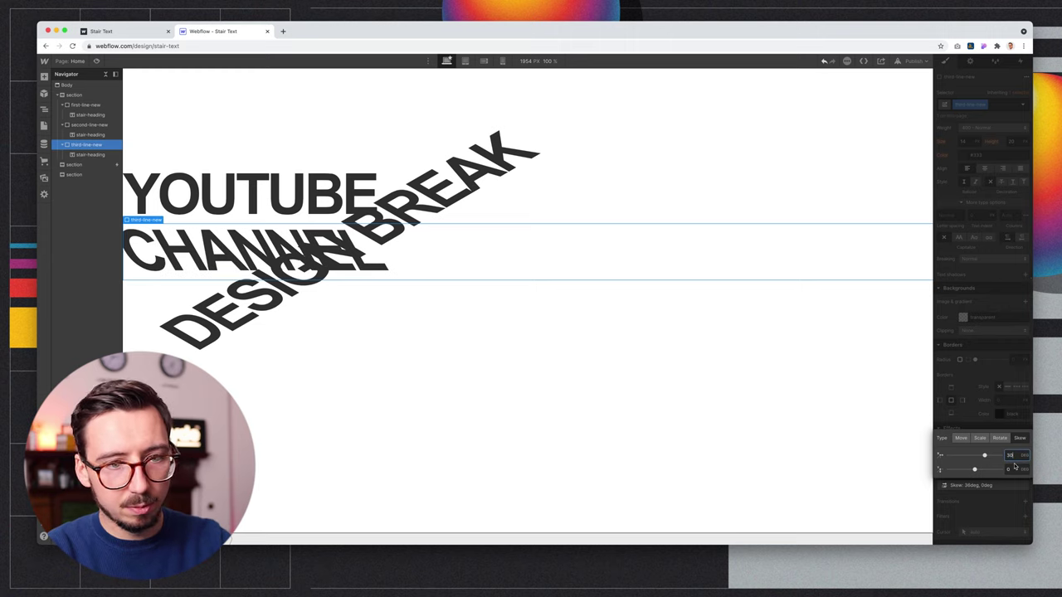
left_click(990, 497)
Add a -30deg Rotate Z transform to third-line-new.
left_click(1024, 476)
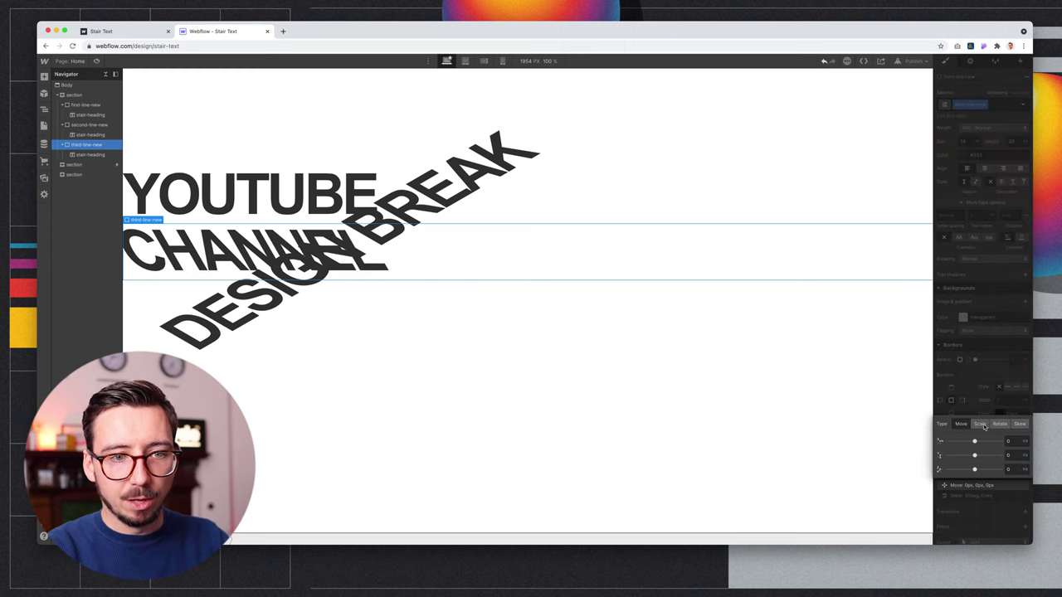
left_click(1000, 423)
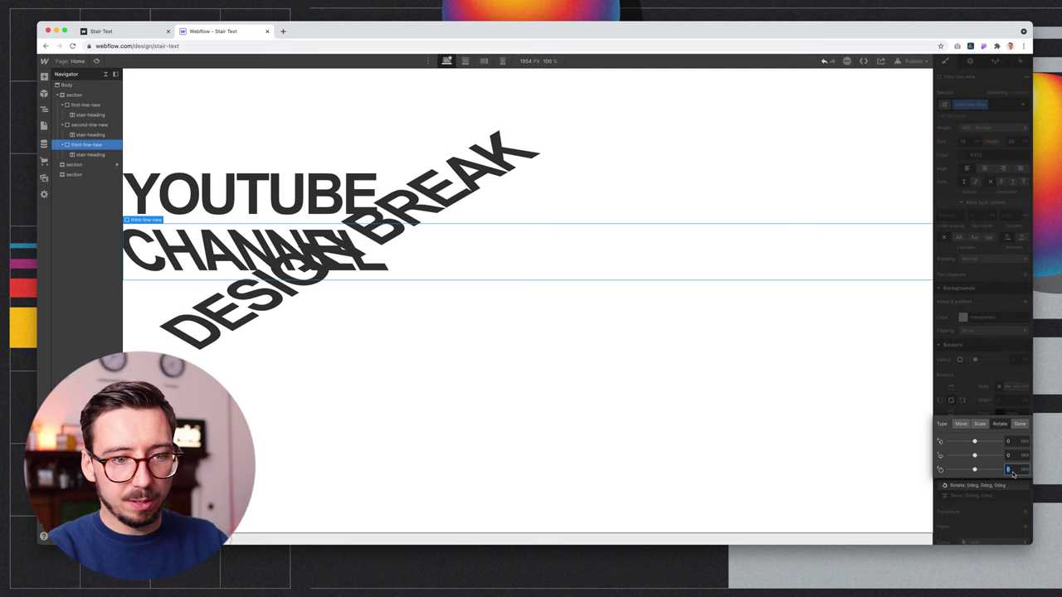
key("Return")
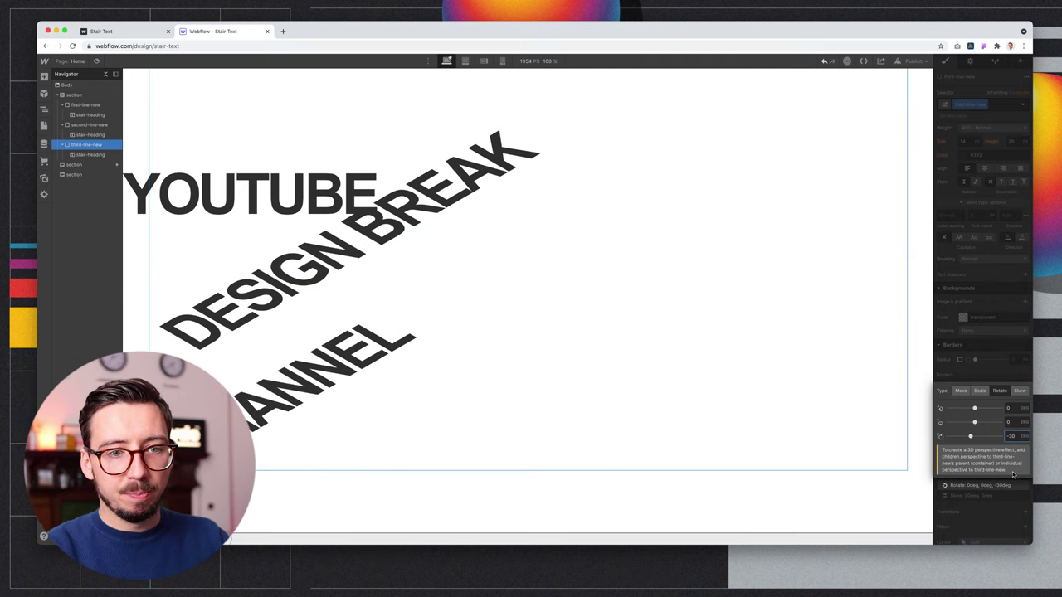
left_click(979, 508)
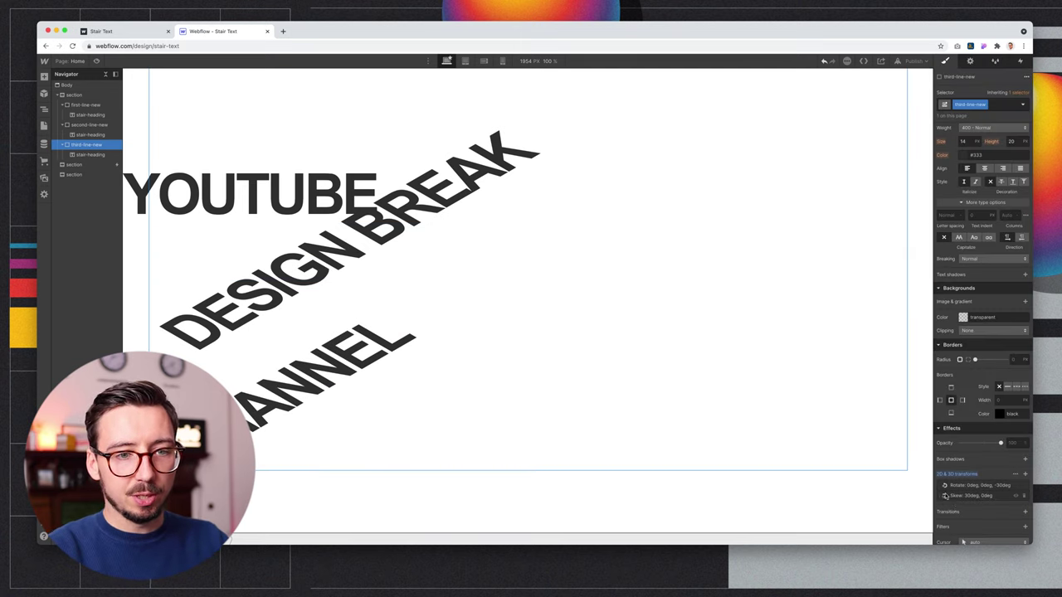
Reorder CHANNEL's transforms so rotation precedes skew, then add a new transform to second-line-new.
left_click_drag(938, 496, 938, 483)
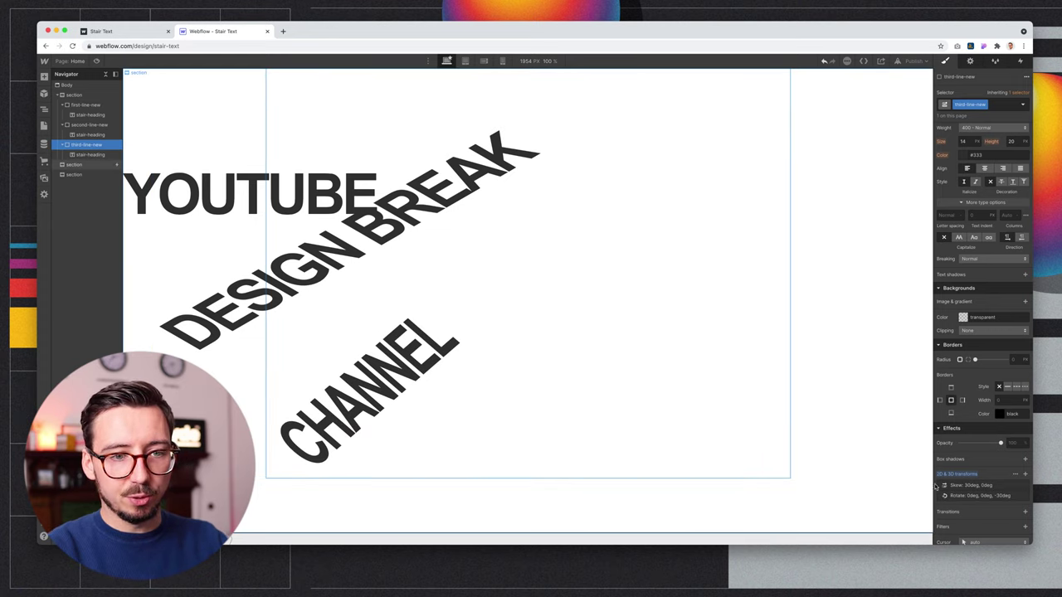
left_click_drag(941, 496, 957, 491)
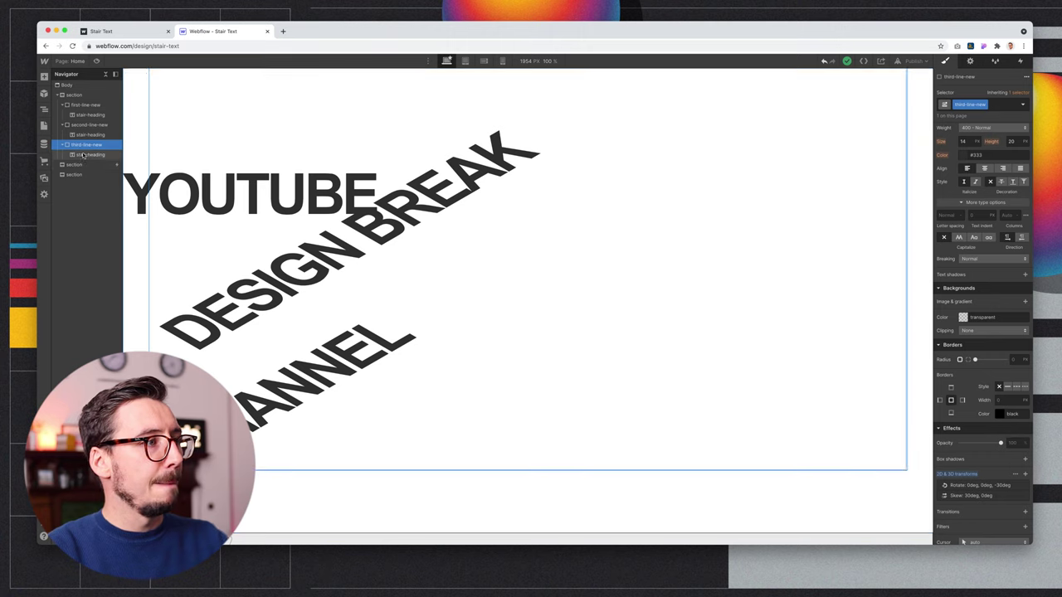
left_click(87, 124)
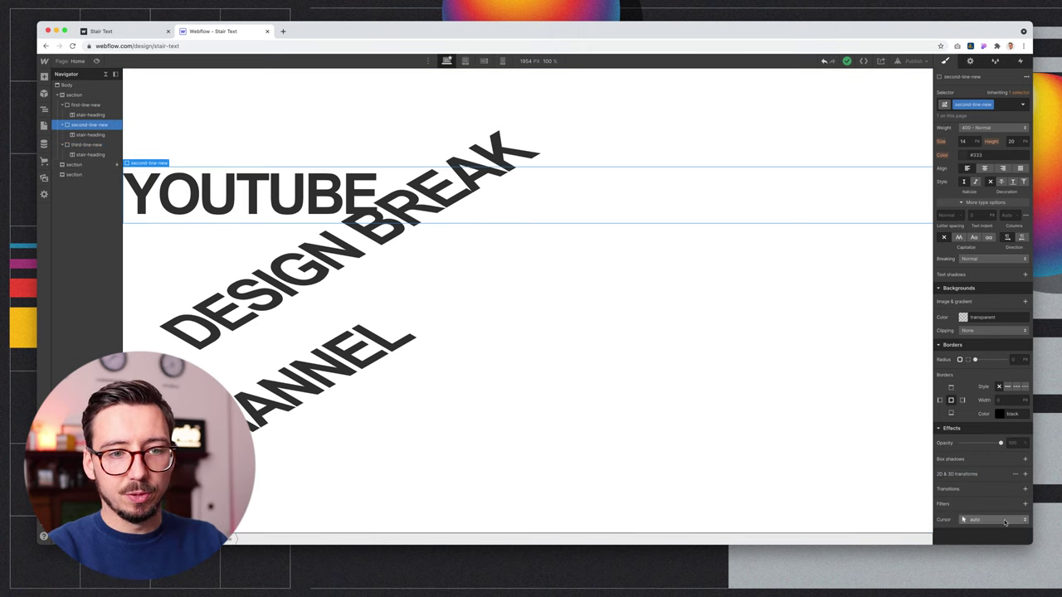
left_click(1024, 474)
Set the new transform on second-line-new to Skew X -30deg.
left_click(1020, 437)
left_click(1014, 456)
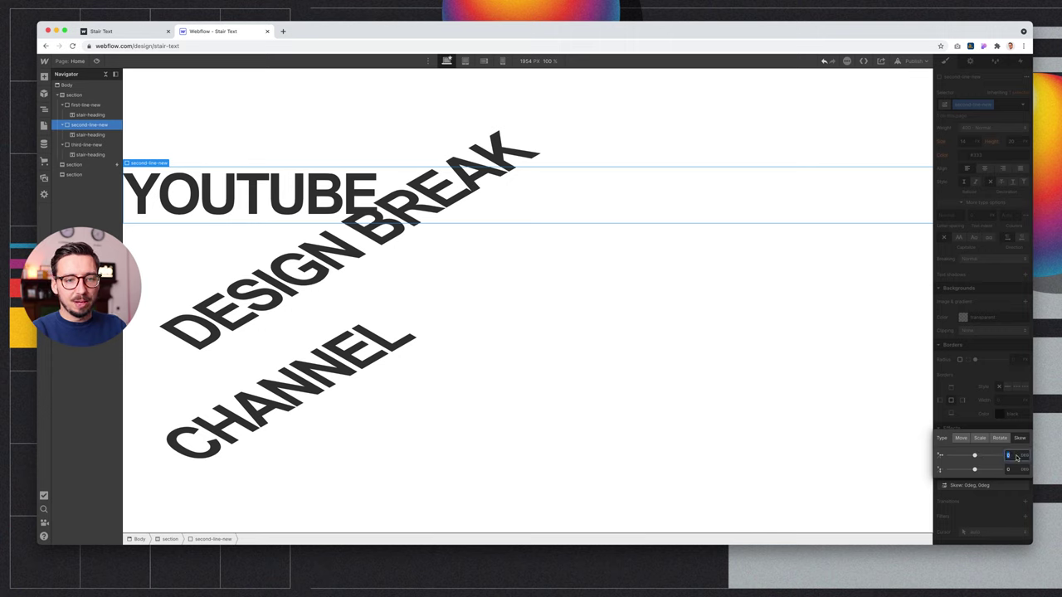
type("-30")
key("Return")
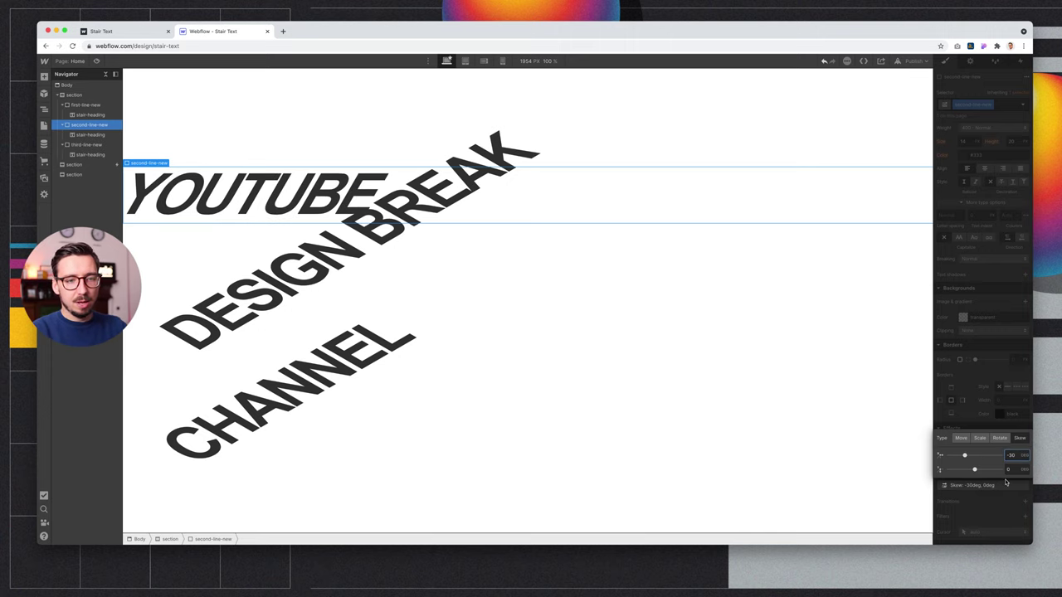
Add a Rotate Z of -30deg to the YOUTUBE line and preview the page.
left_click(1024, 473)
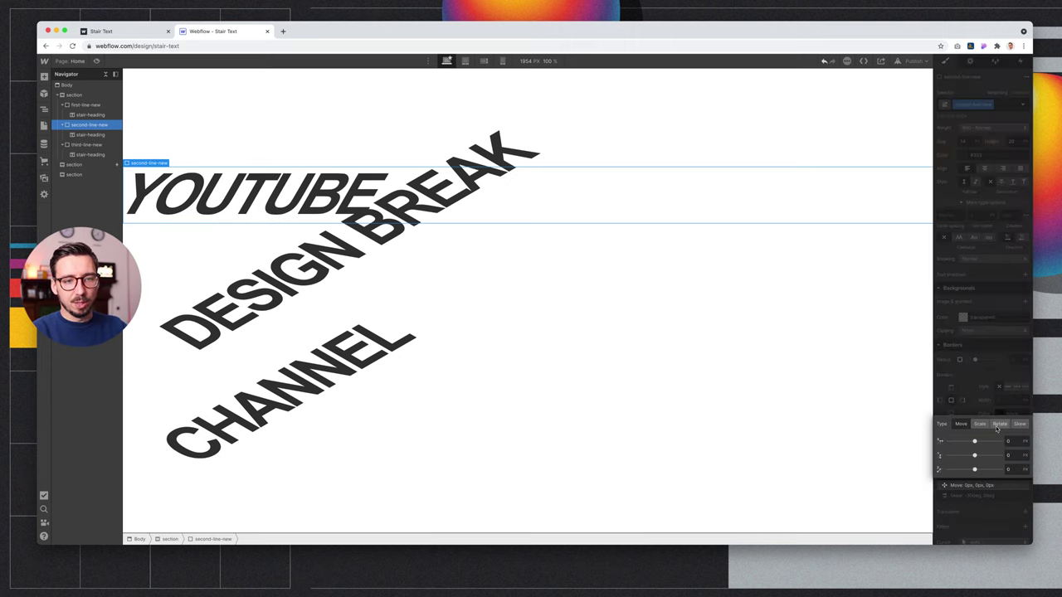
left_click(999, 425)
left_click(1009, 469)
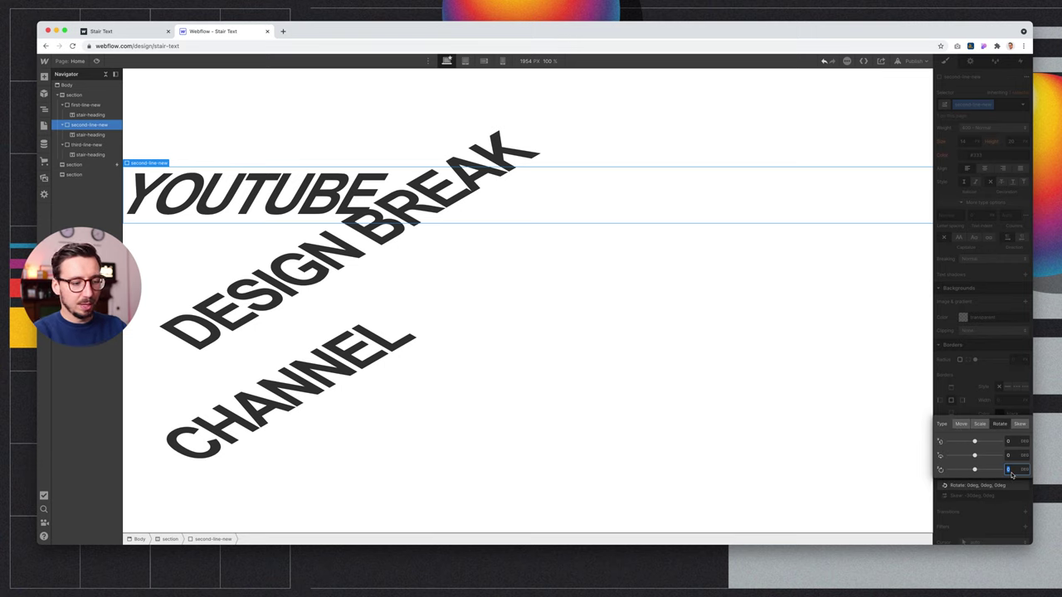
type("-30")
key("Return")
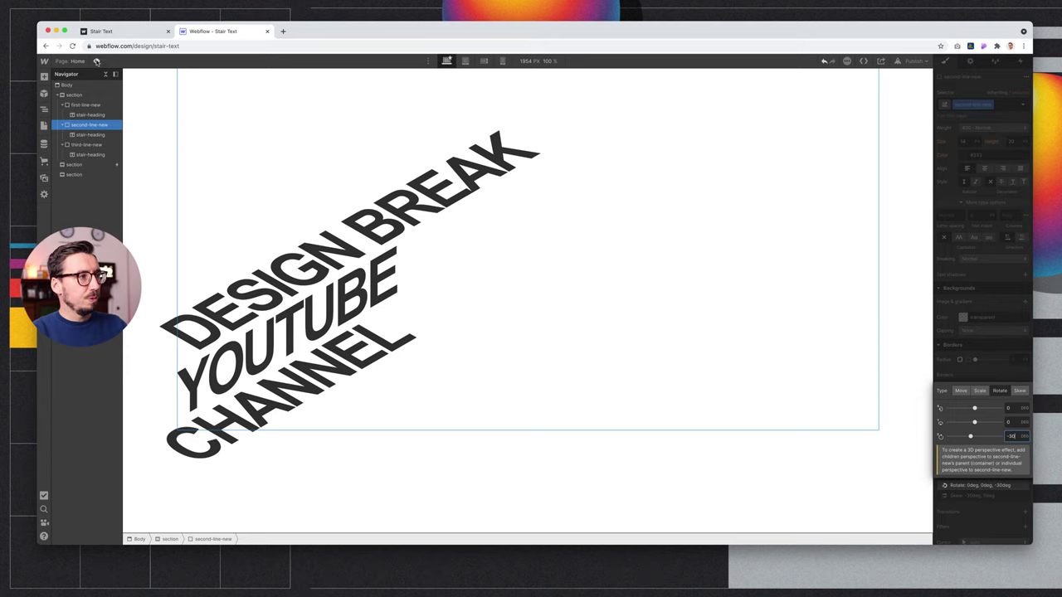
left_click(96, 62)
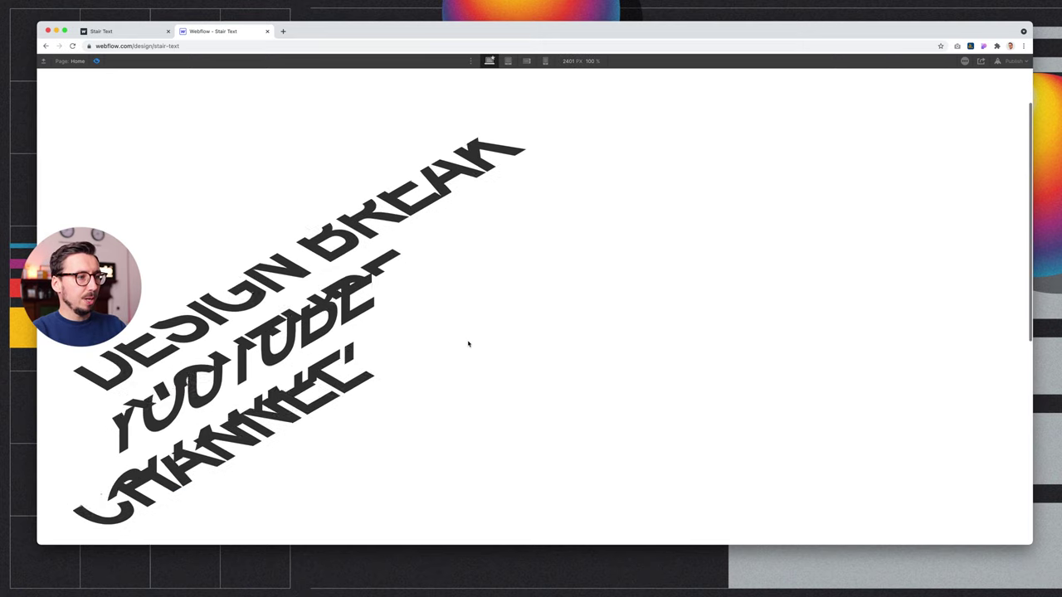
Scroll the preview to watch the stair-text animation, then exit preview with Escape.
scroll(468, 344, "down", 5)
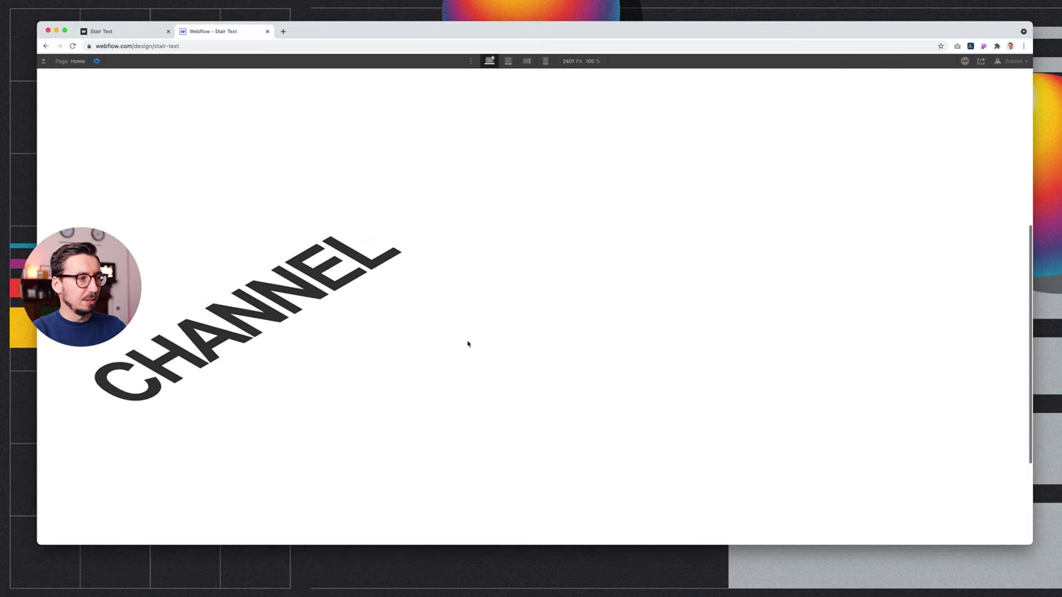
scroll(468, 343, "up", 5)
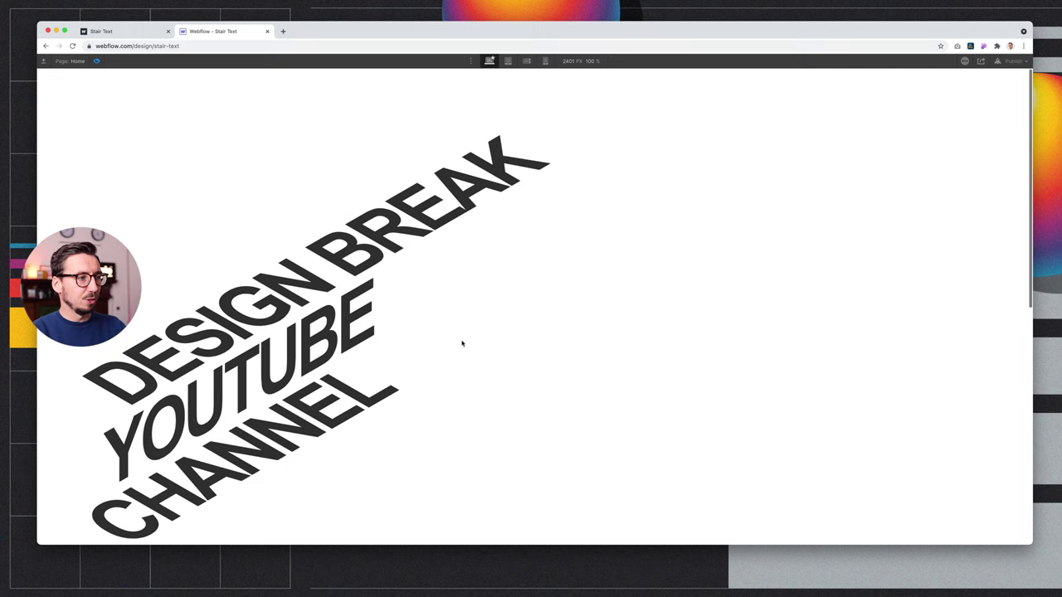
key("Escape")
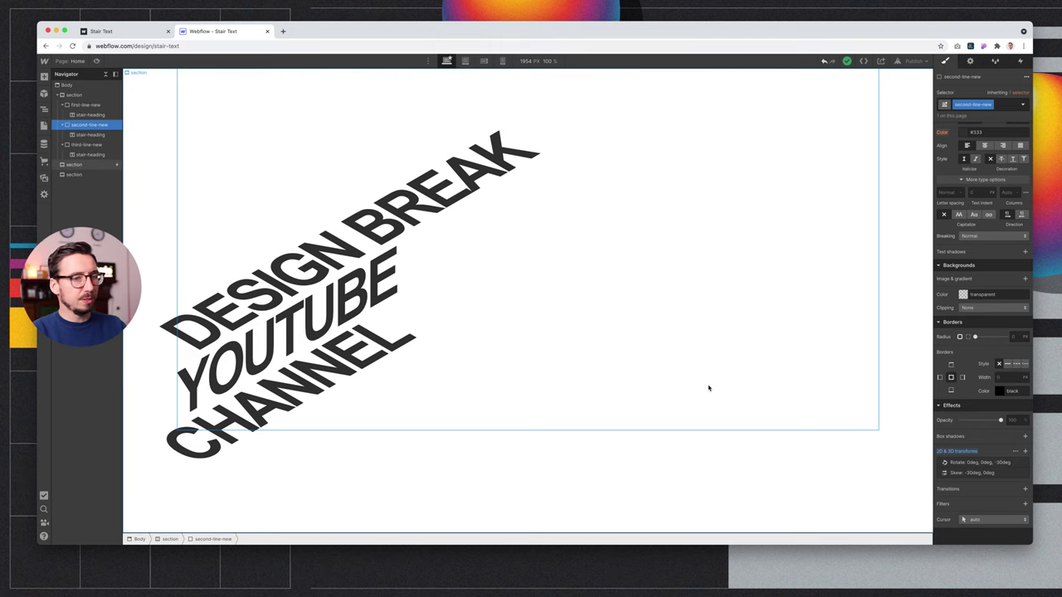
Add a Move transform to second-line-new with X 6vw and try other offsets.
left_click(1026, 450)
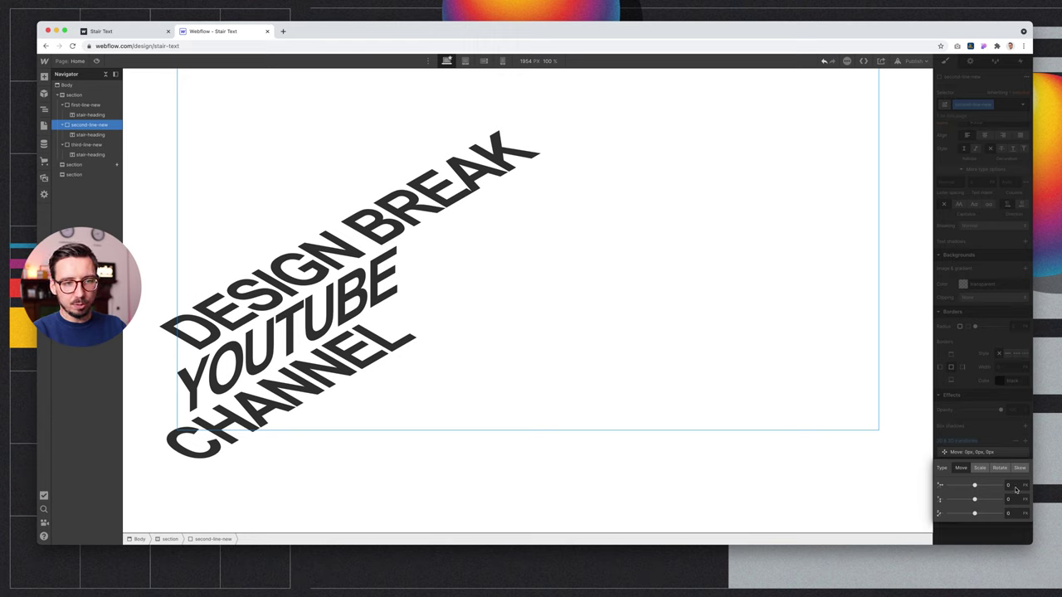
left_click(1014, 486)
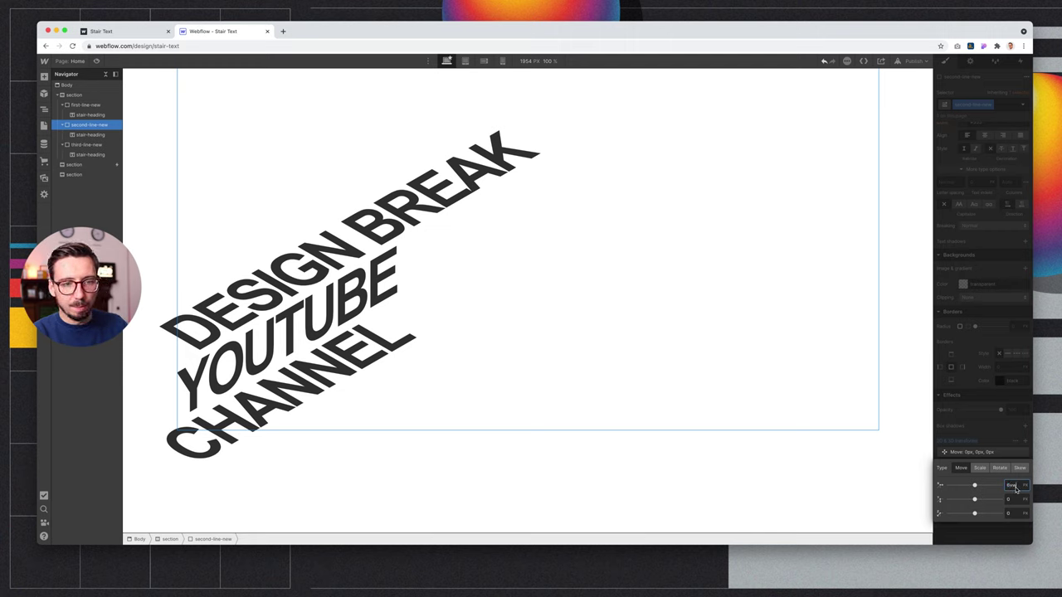
type("6vw")
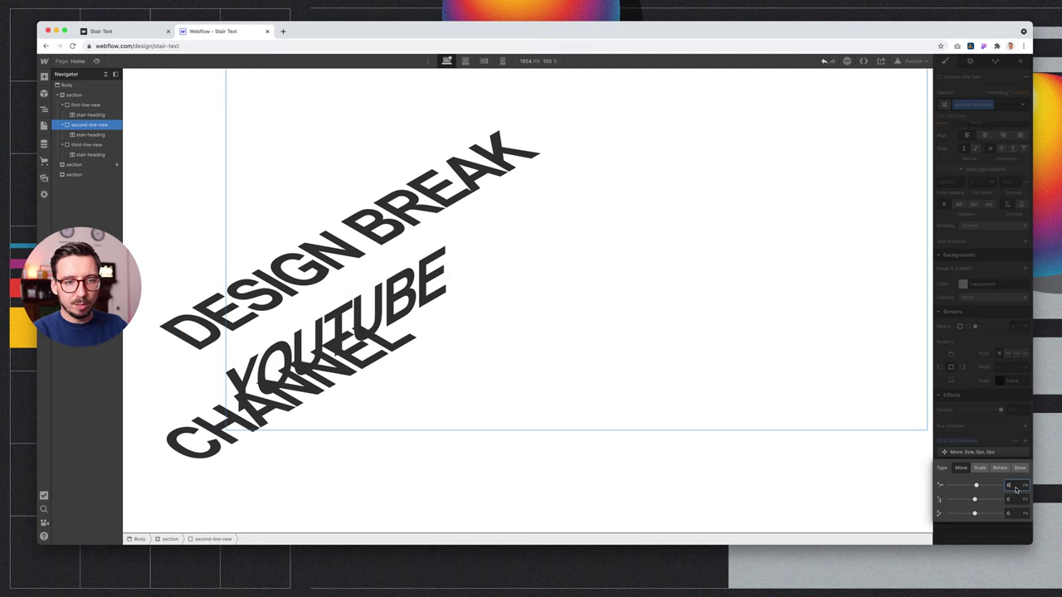
left_click(989, 437)
left_click(979, 452)
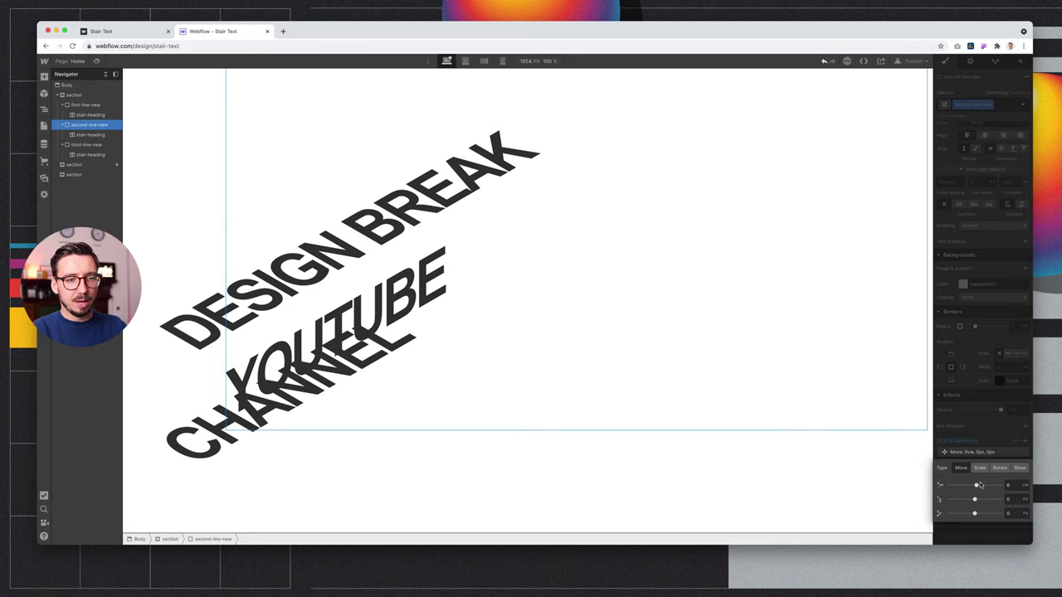
mouse_move(977, 488)
left_mouse_down()
mouse_move(987, 487)
mouse_move(977, 485)
left_mouse_up()
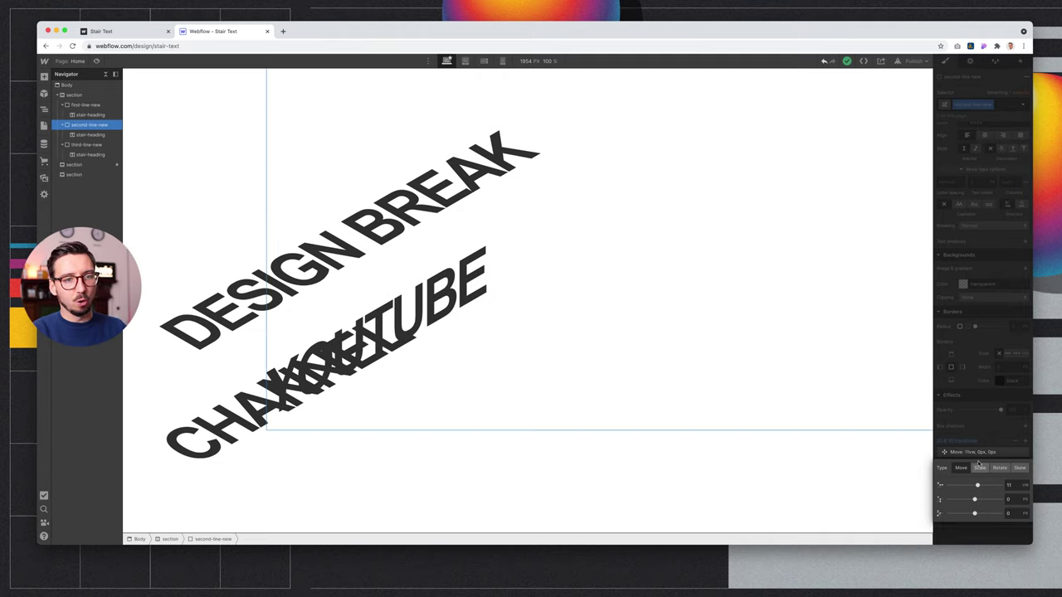
left_click(988, 439)
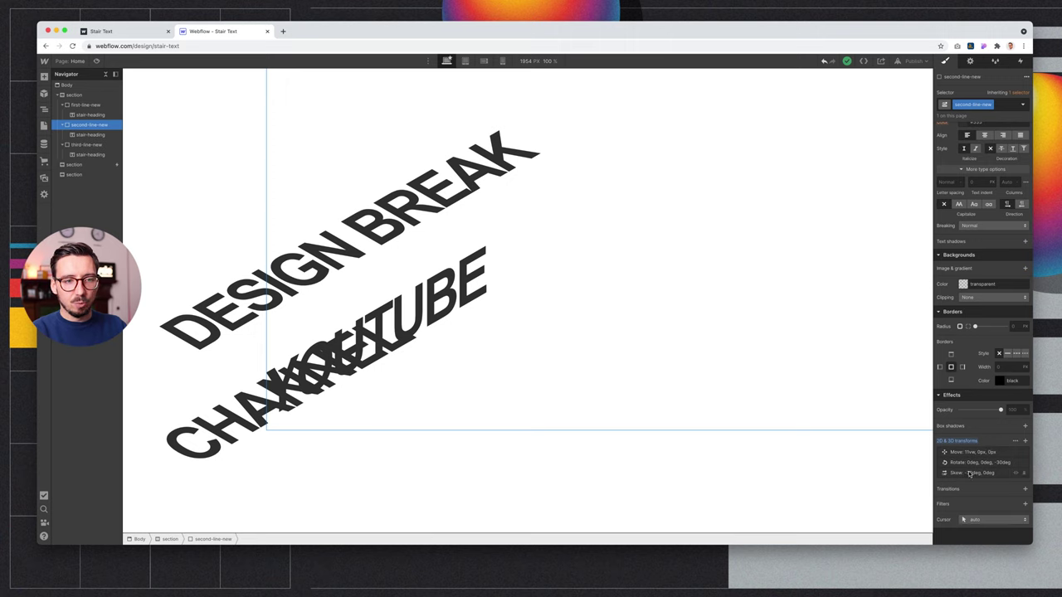
Place YOUTUBE's Move after the rotation and set its X to 4.4vw.
left_click_drag(969, 453, 966, 481)
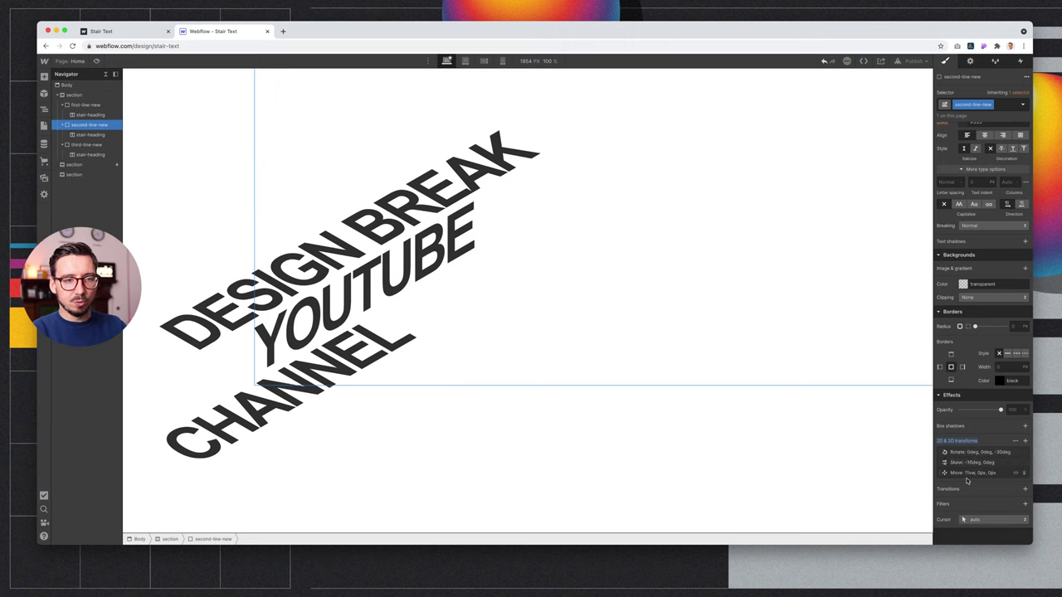
left_click(969, 474)
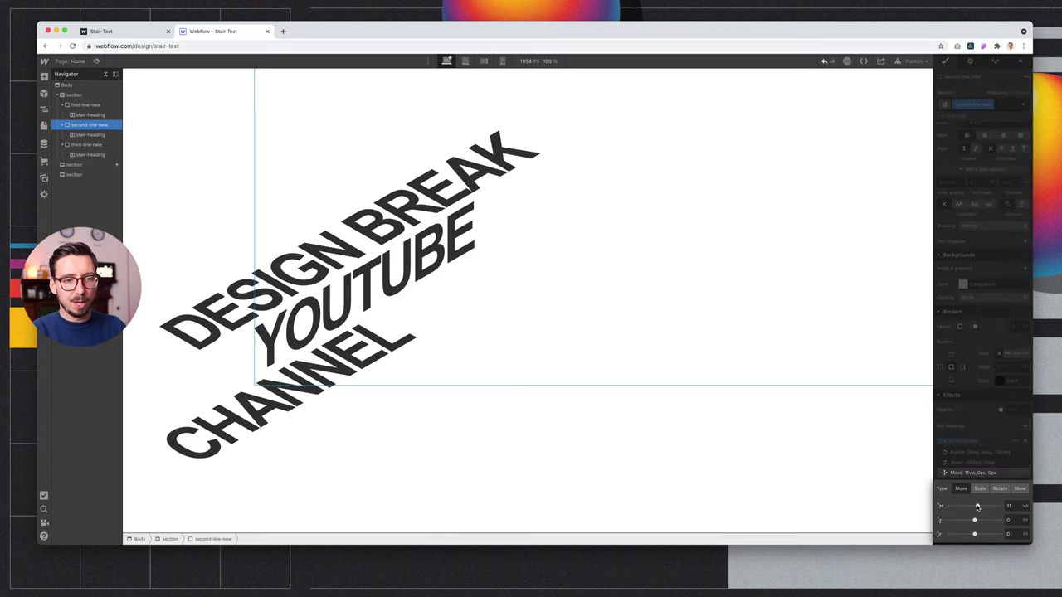
mouse_move(977, 507)
left_mouse_down()
mouse_move(953, 506)
mouse_move(976, 505)
left_mouse_up()
left_click(1009, 508)
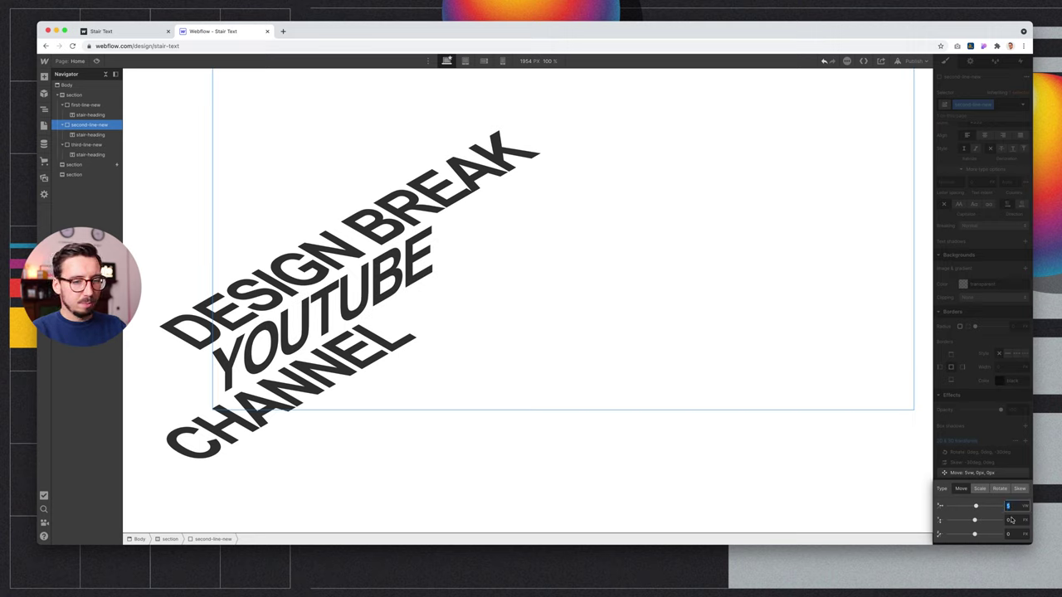
type("4.4")
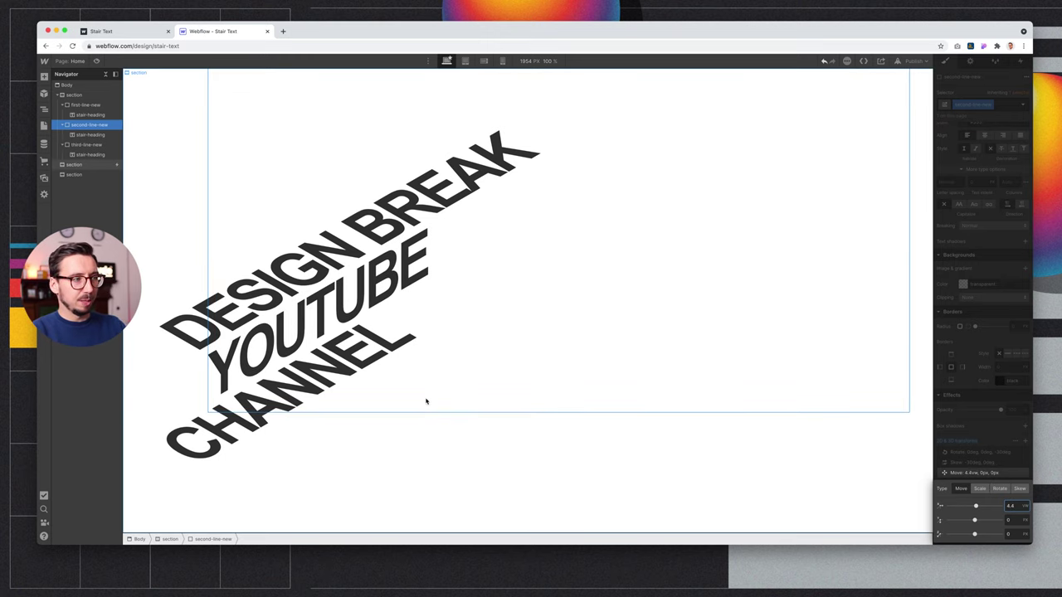
left_click(88, 145)
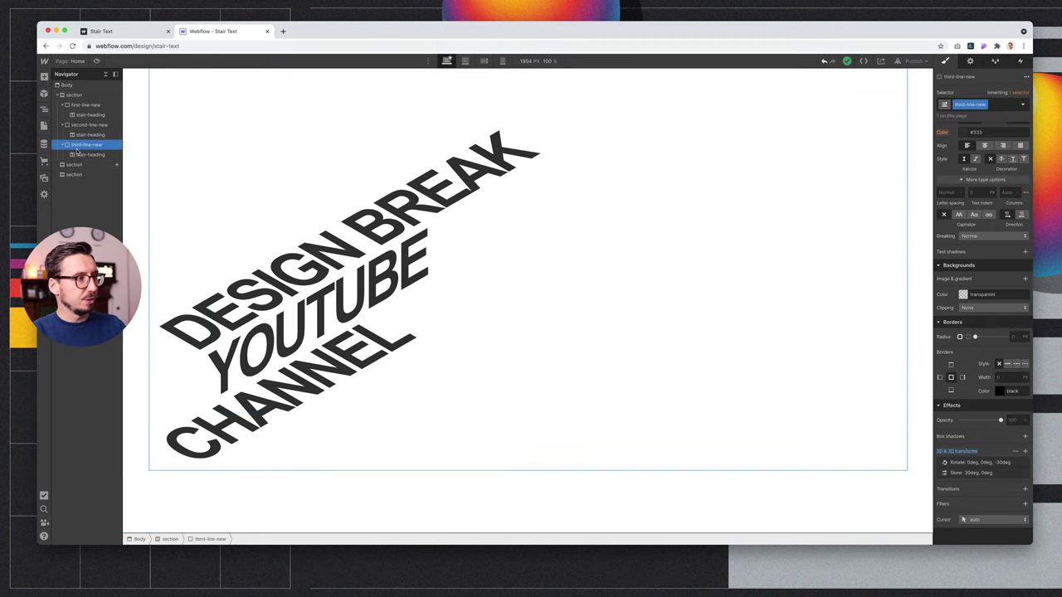
Add a Move transform with X 5vw to third-line-new, applied after the rotation.
left_click(1024, 451)
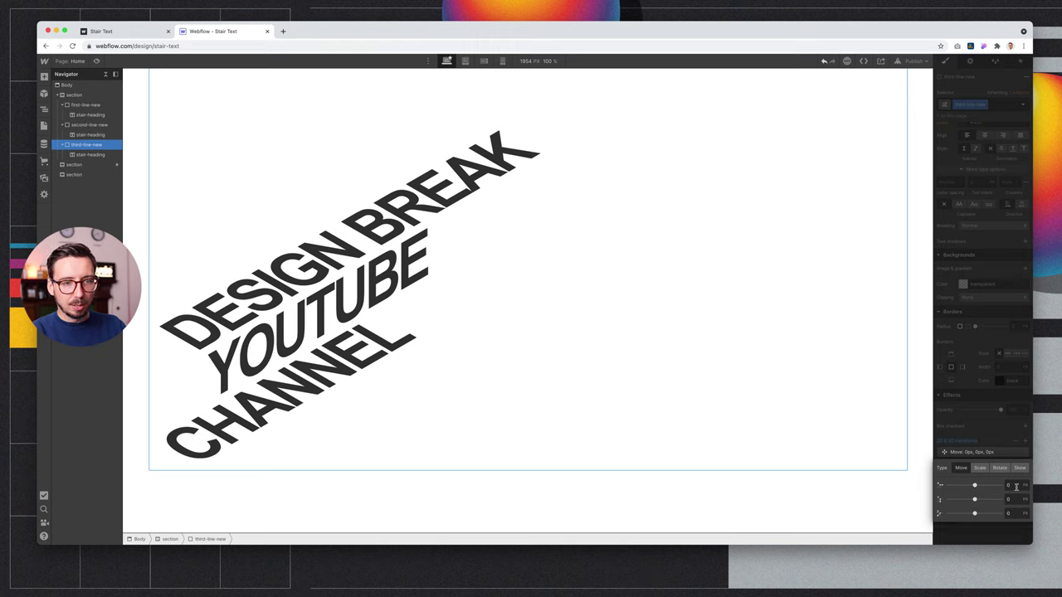
left_click(1016, 487)
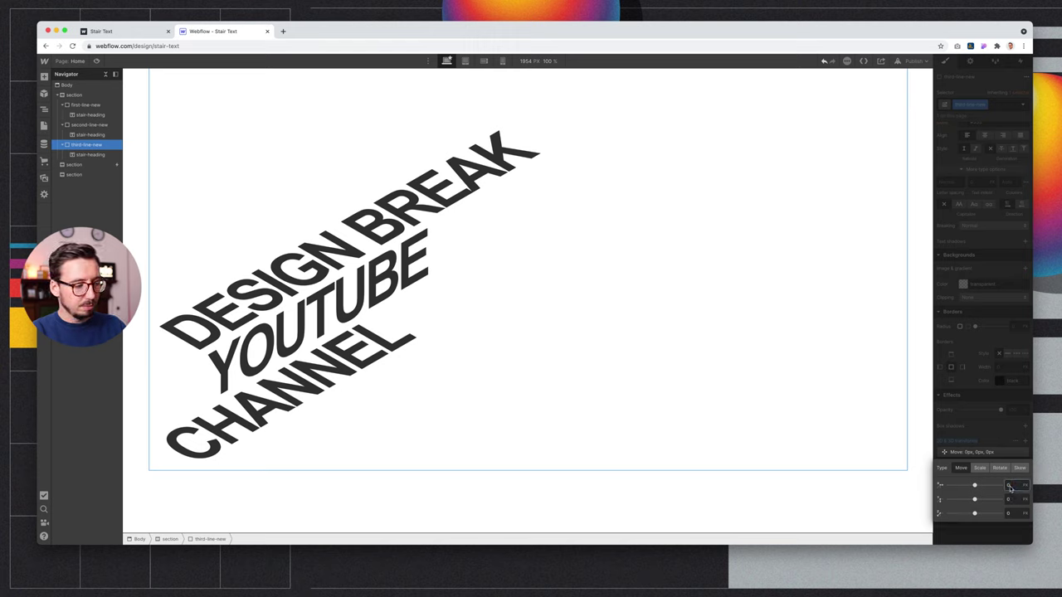
type("5vw")
key("Return")
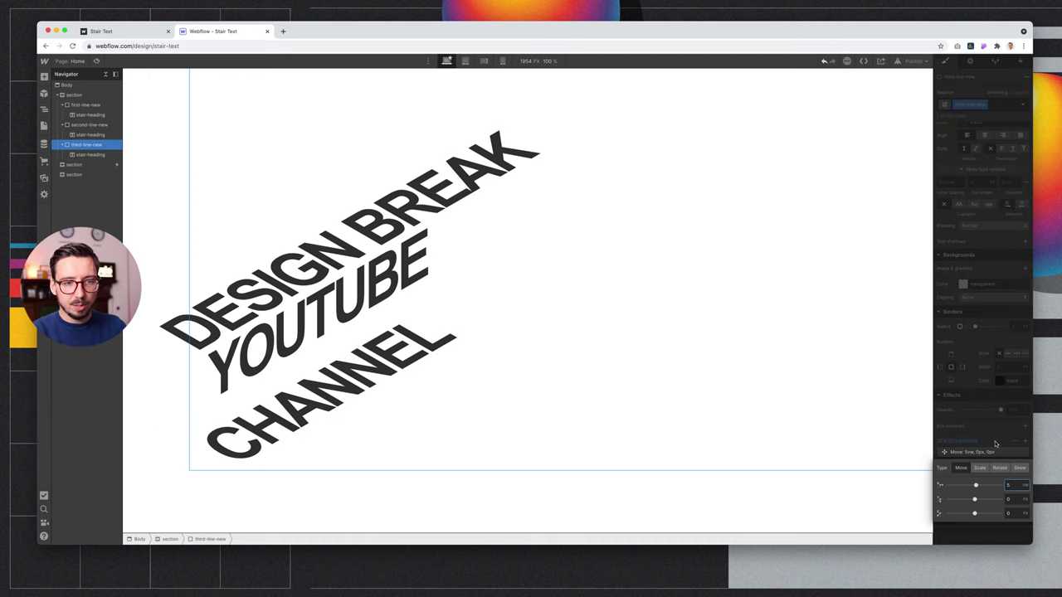
left_click(990, 438)
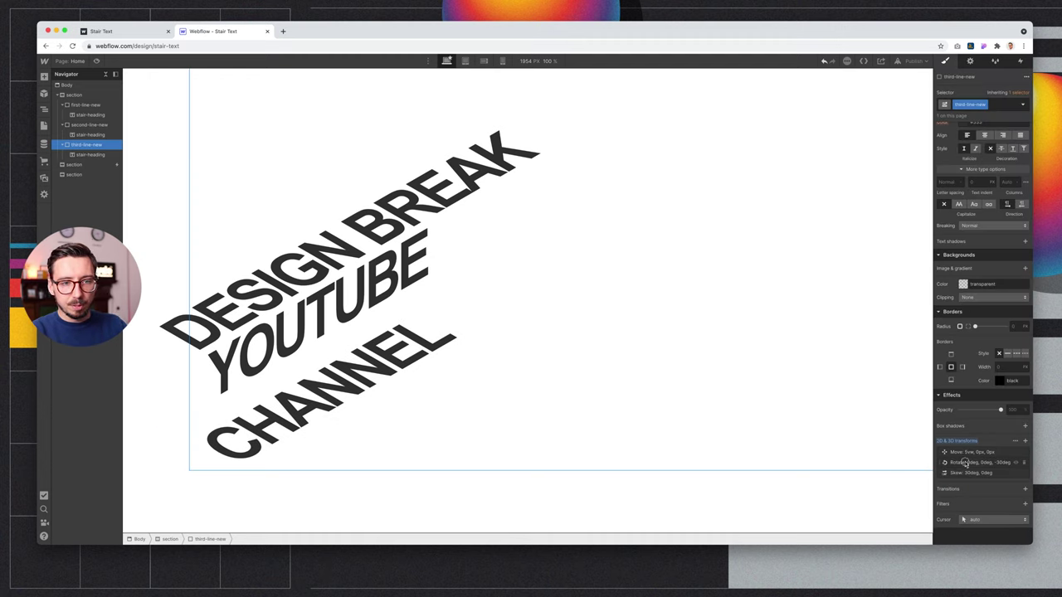
mouse_move(965, 463)
left_mouse_down()
mouse_move(966, 475)
mouse_move(967, 463)
left_mouse_up()
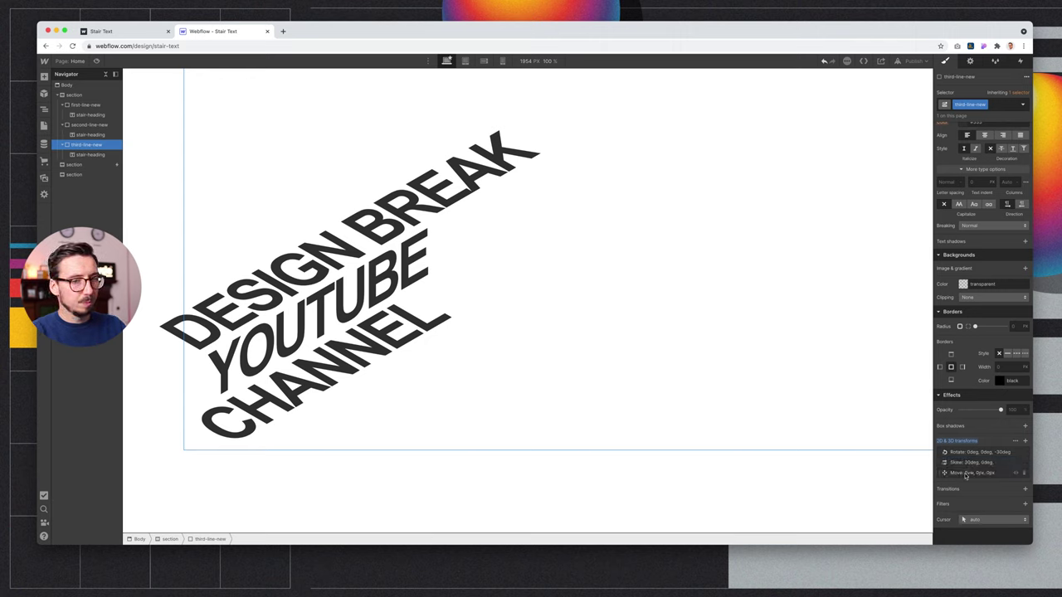
Change CHANNEL's Move X to 9vw and preview the aligned staircase.
left_click(975, 473)
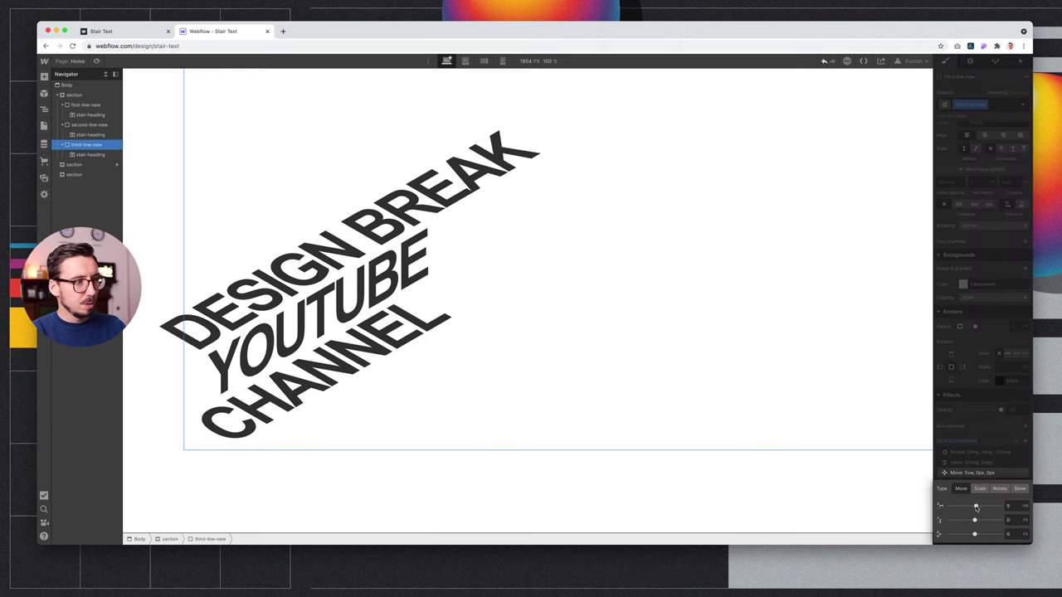
left_click_drag(976, 507, 976, 506)
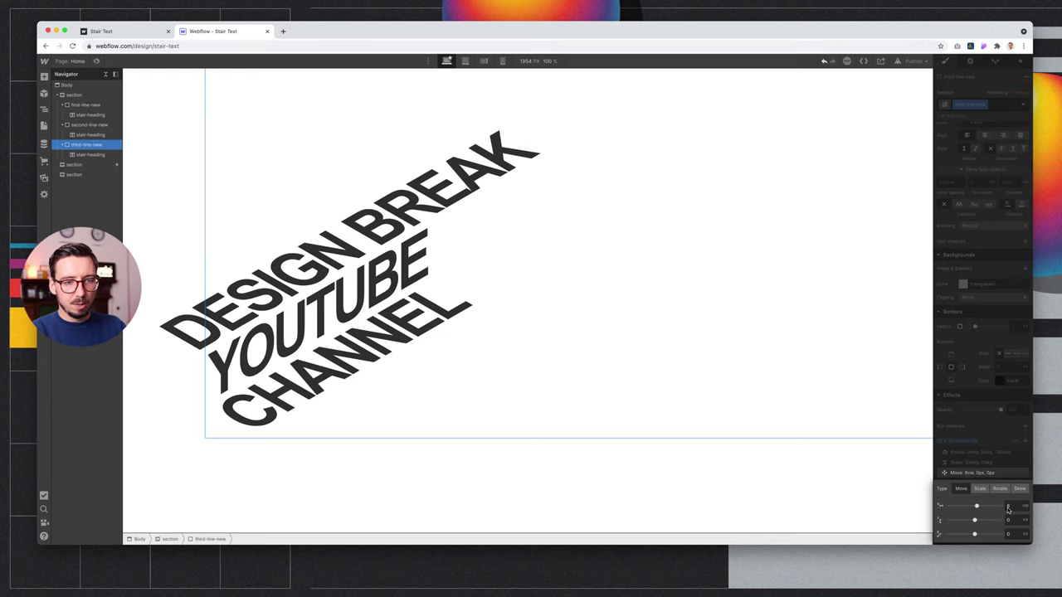
left_click(1010, 507)
type("9")
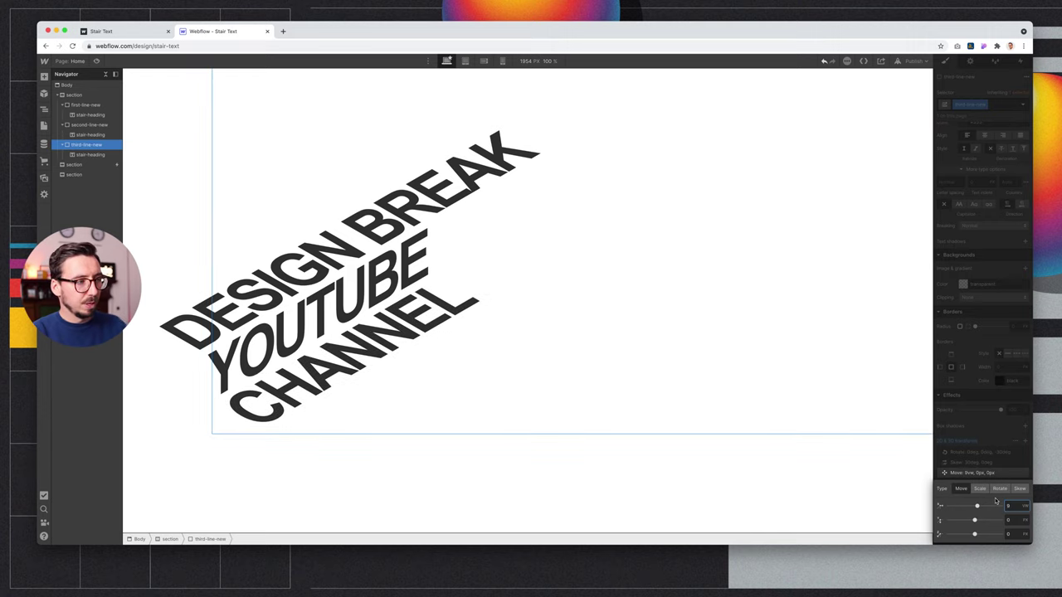
left_click(97, 62)
Scroll the preview to test the skewed stair text, then toggle back to the Designer.
scroll(646, 396, "down", 5)
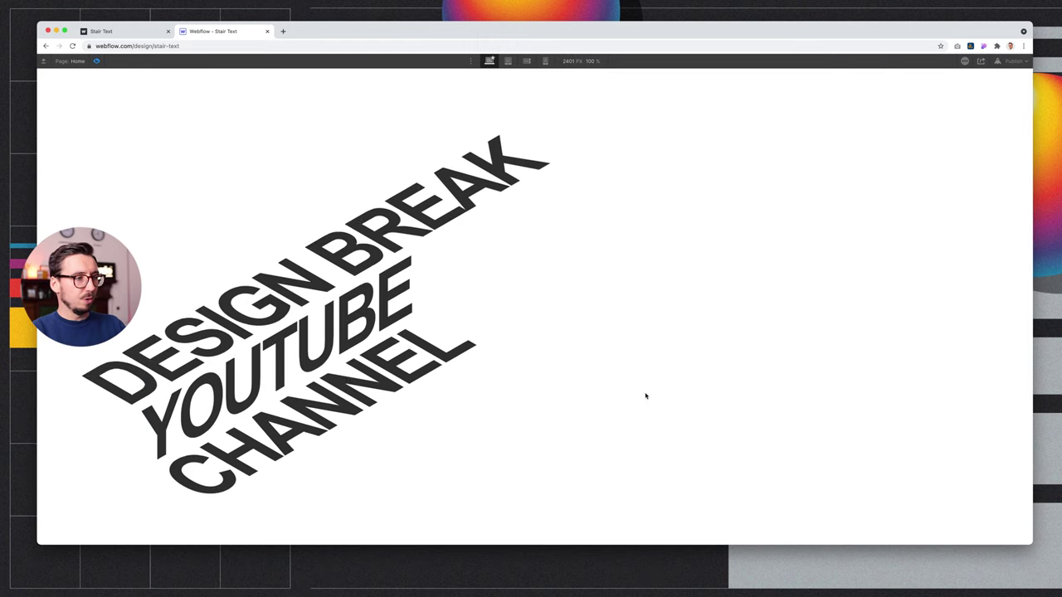
scroll(645, 395, "down", 3)
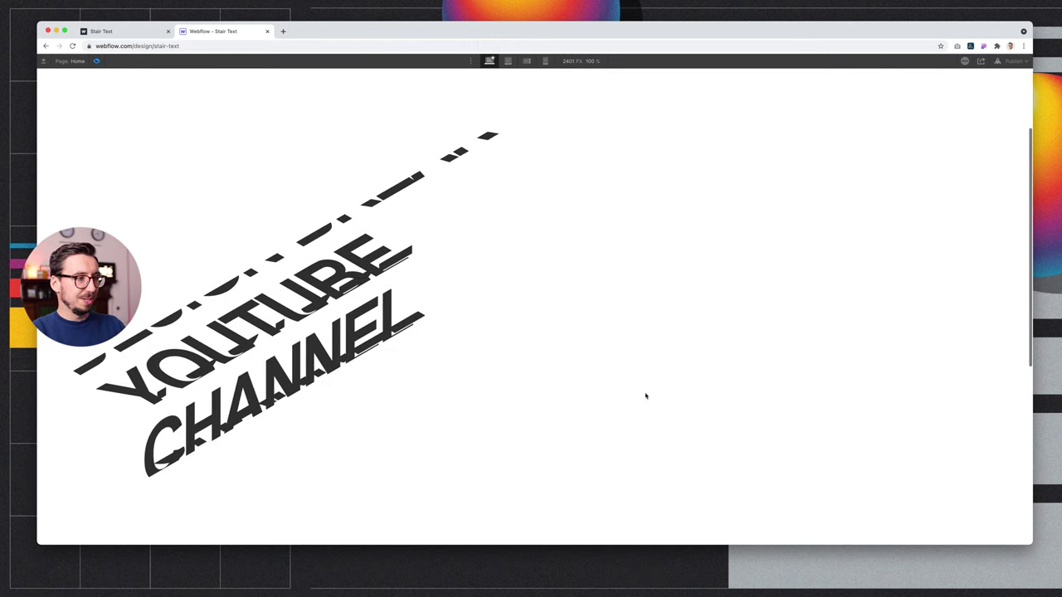
scroll(645, 395, "up", 5)
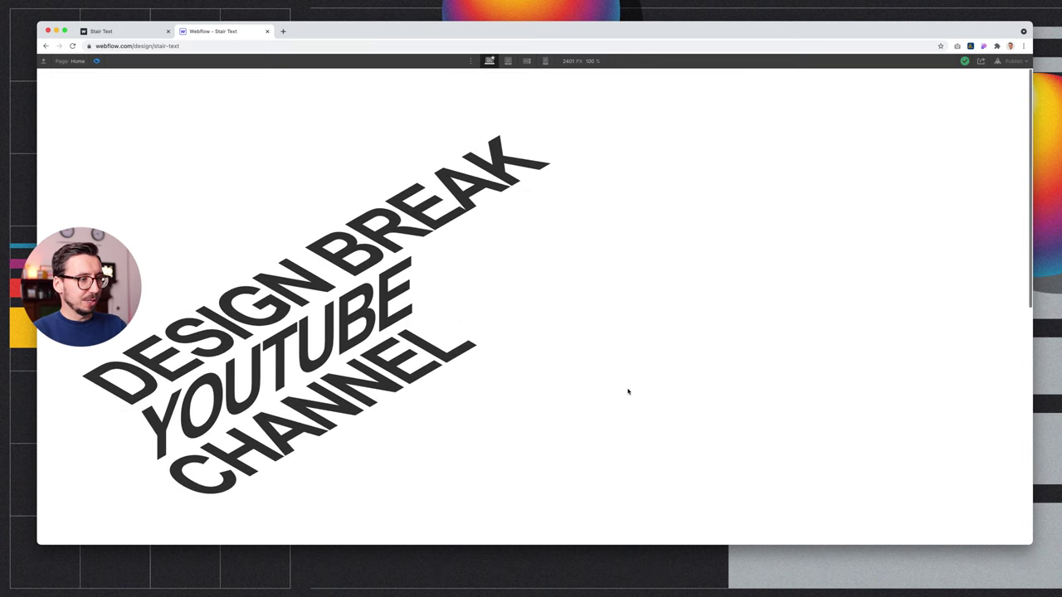
scroll(628, 392, "down", 5)
scroll(628, 391, "up", 4)
scroll(628, 391, "down", 4)
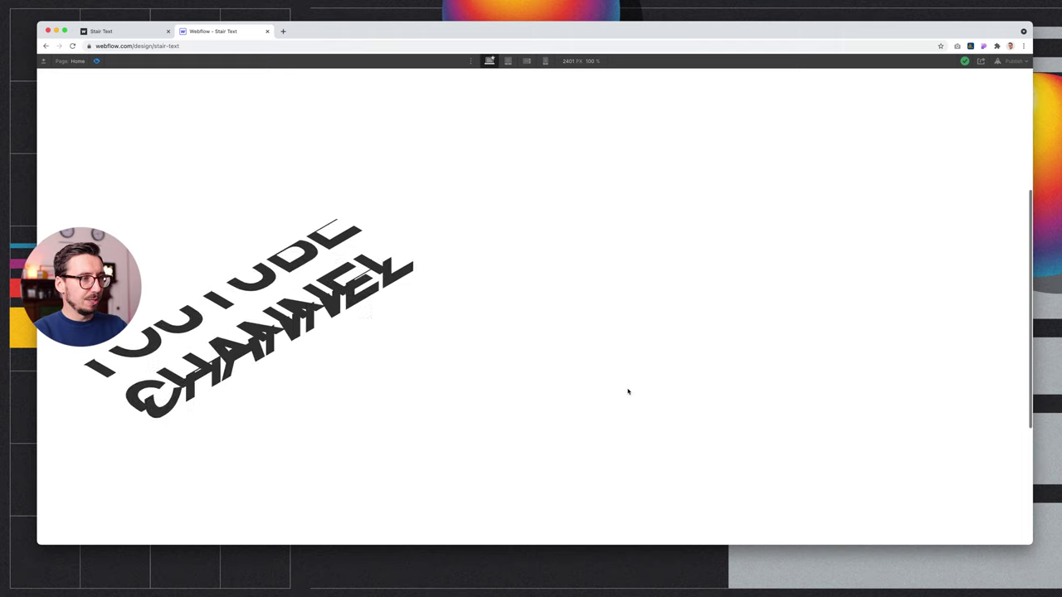
scroll(628, 392, "up", 6)
scroll(628, 392, "down", 4)
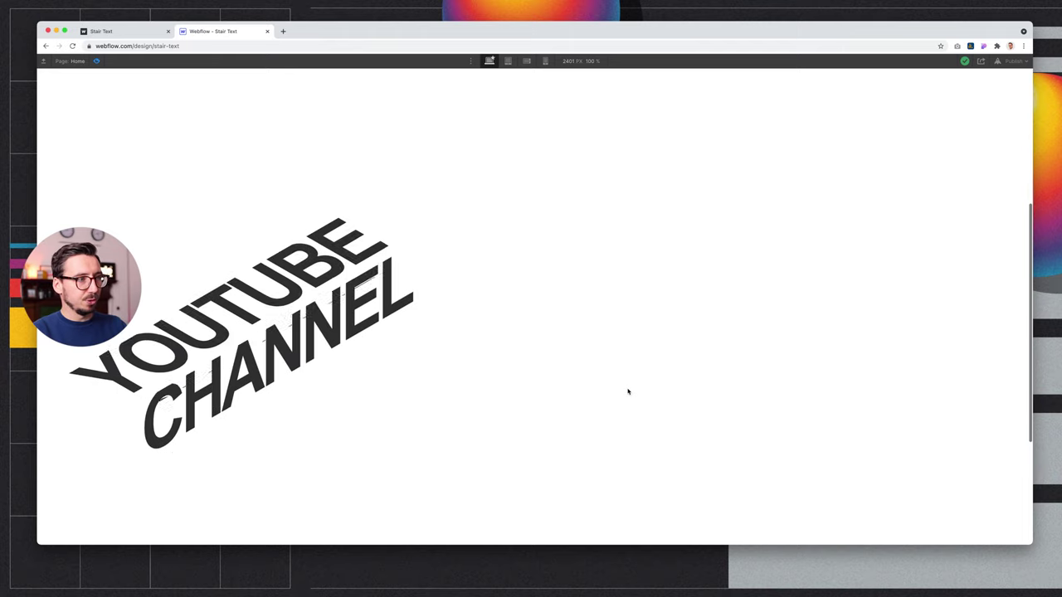
scroll(628, 391, "up", 4)
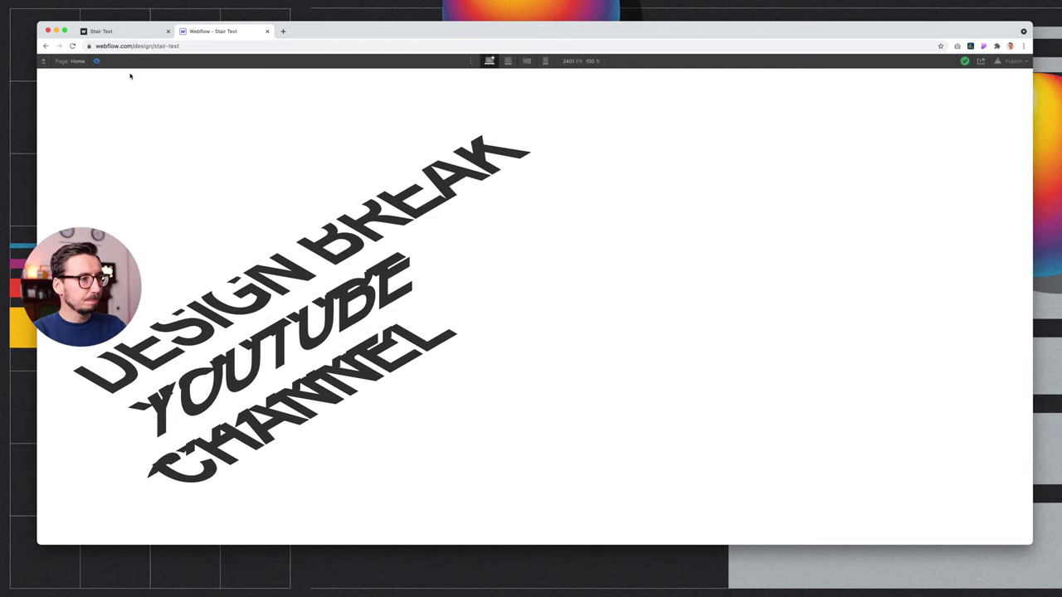
key("super+shift+p")
key("super+shift+p")
key("super+shift+p")
key("super+shift+p")
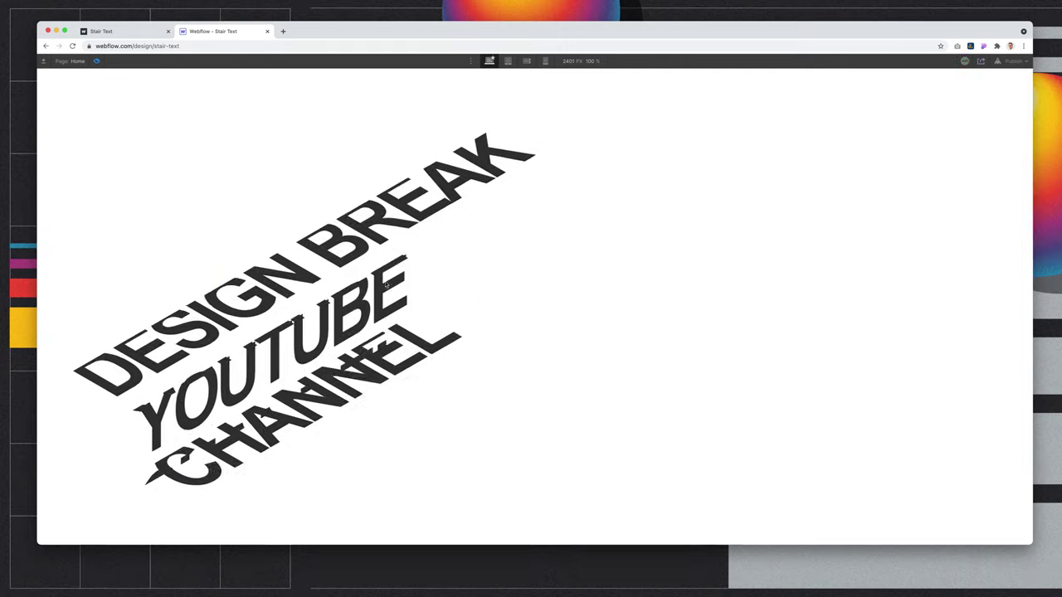
key("super+shift+p")
key("super+shift+p")
key("super+shift+p")
key("super+shift+p")
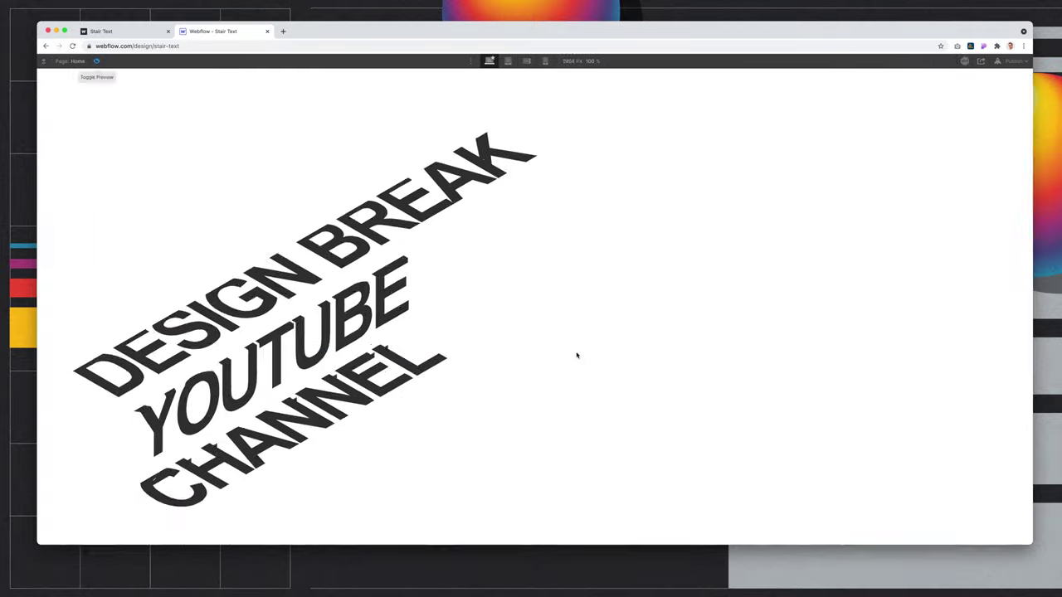
key("super+shift+p")
key("super+shift+p")
key("super+shift+p")
key("super+shift+p")
key("super+shift+p")
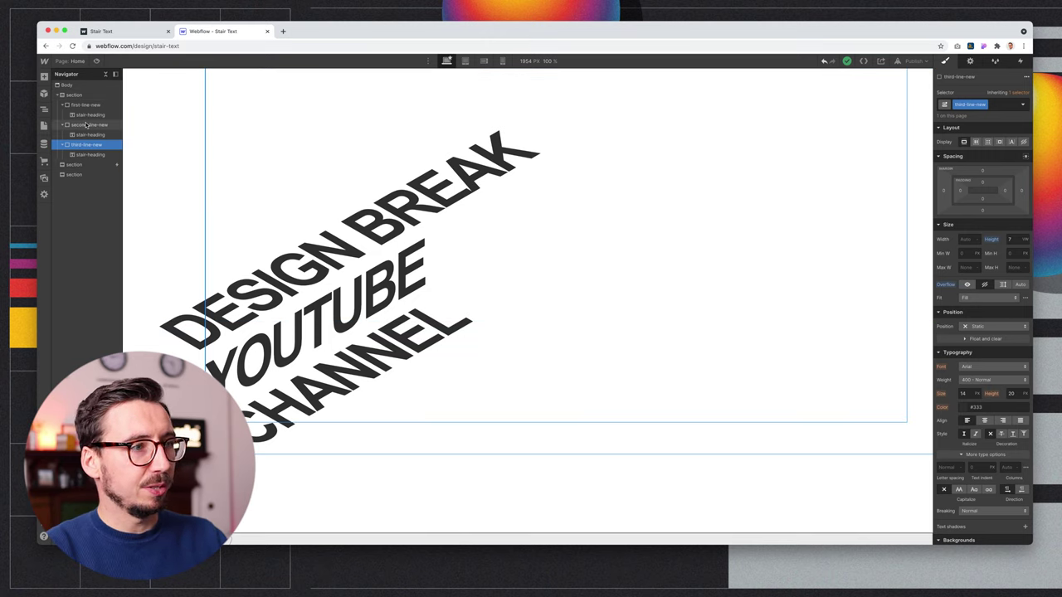
Open CHANNEL's Move transform in 2D & 3D transforms, showing 6vw, 1.76vw and 0px.
scroll(964, 514, "down", 10)
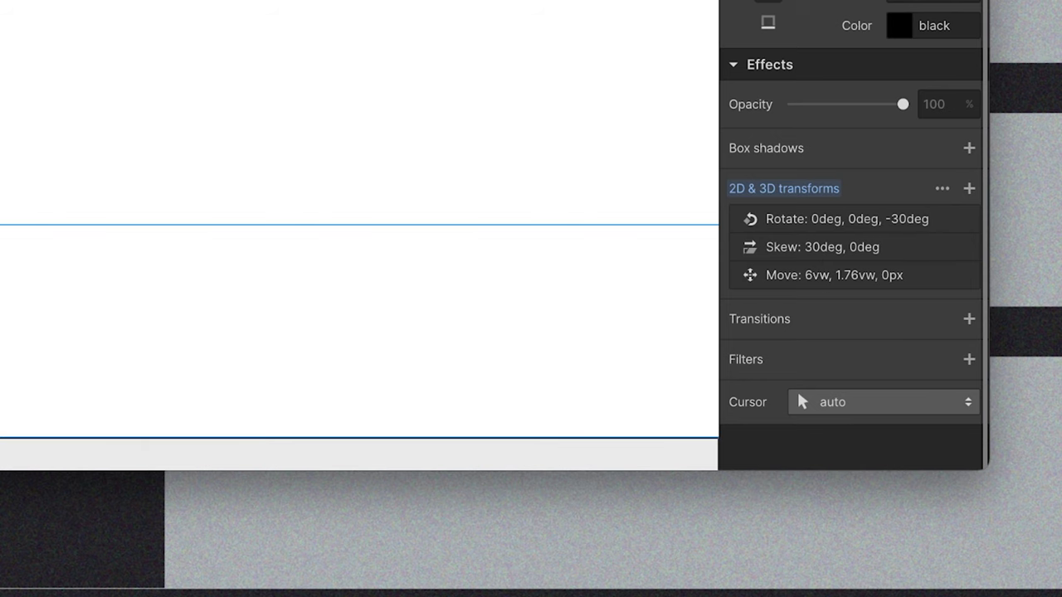
left_click(862, 283)
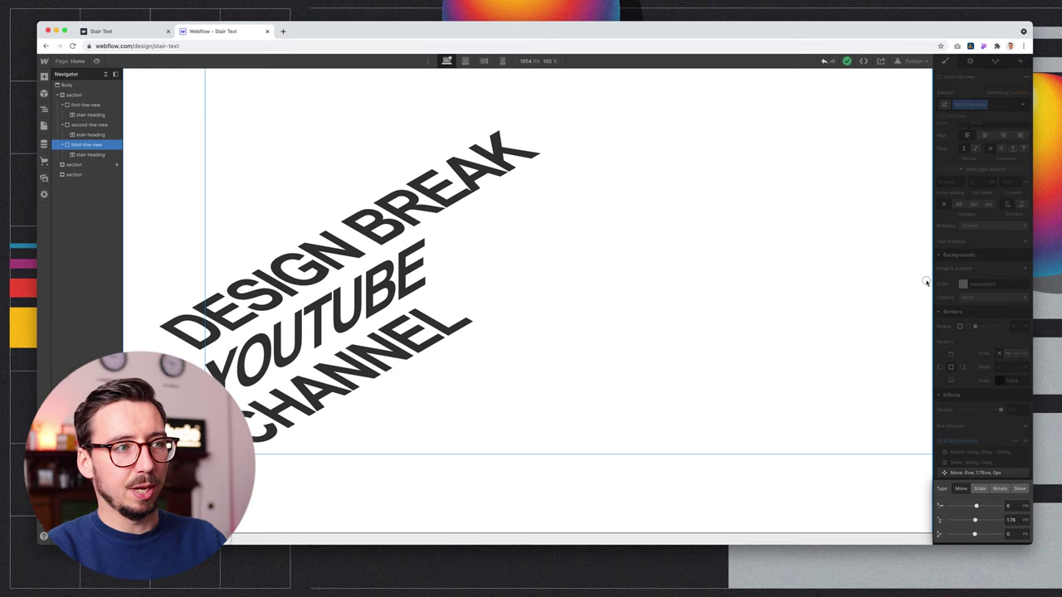
mouse_move(924, 282)
left_mouse_down()
mouse_move(835, 294)
mouse_move(865, 311)
mouse_move(936, 299)
left_mouse_up()
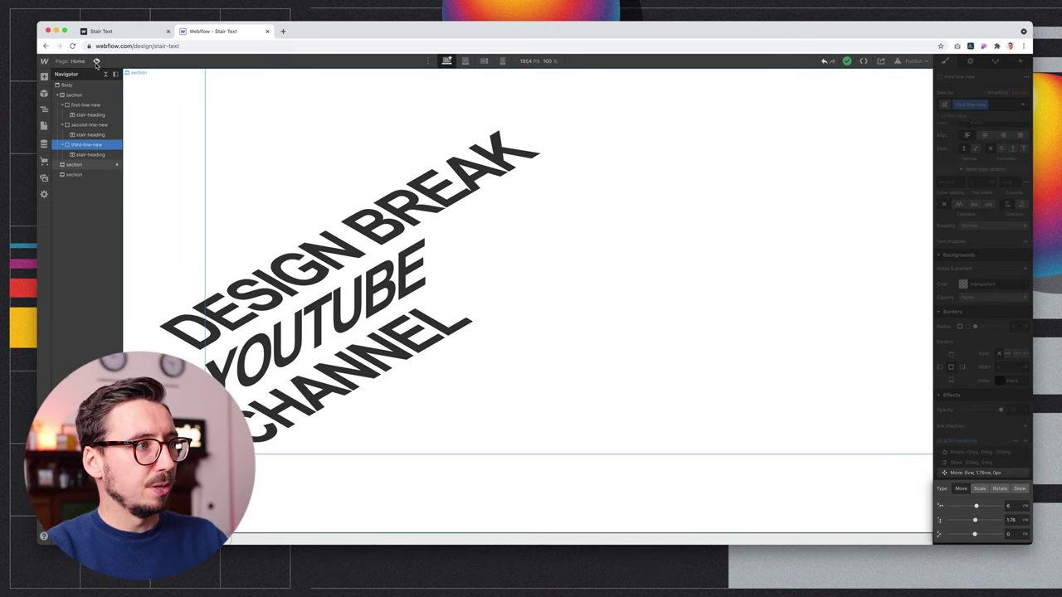
Preview the page and scroll through the stair text animation.
left_click(97, 62)
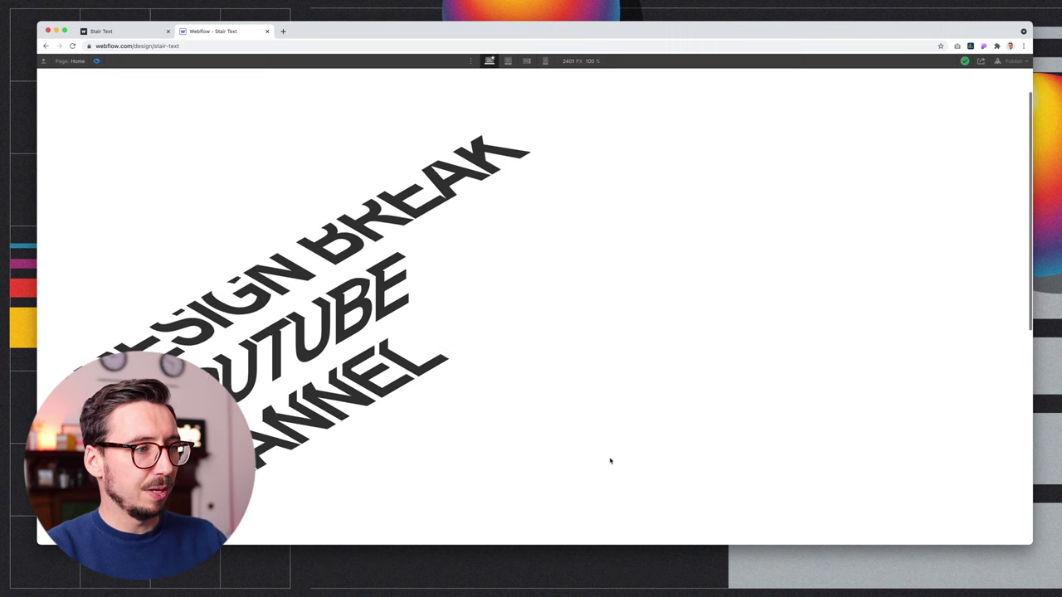
scroll(610, 461, "down", 5)
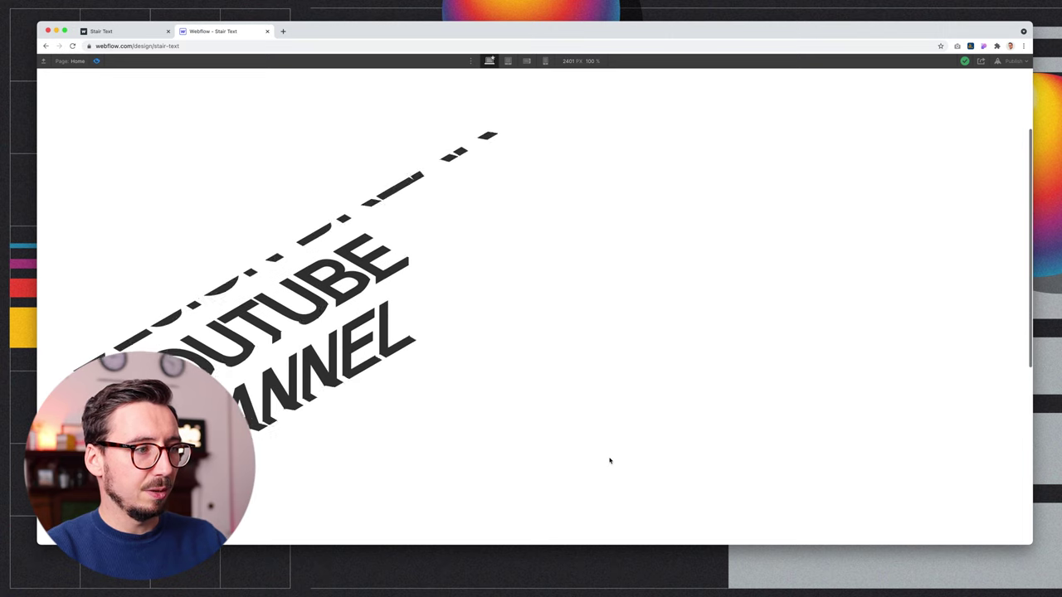
scroll(610, 461, "down", 3)
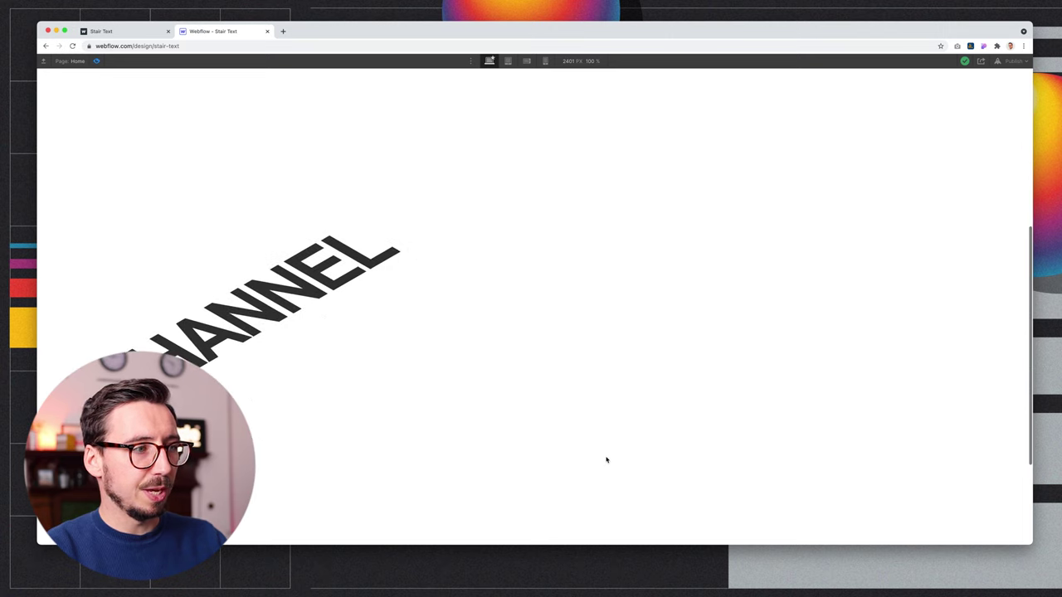
scroll(606, 460, "up", 3)
scroll(606, 461, "up", 5)
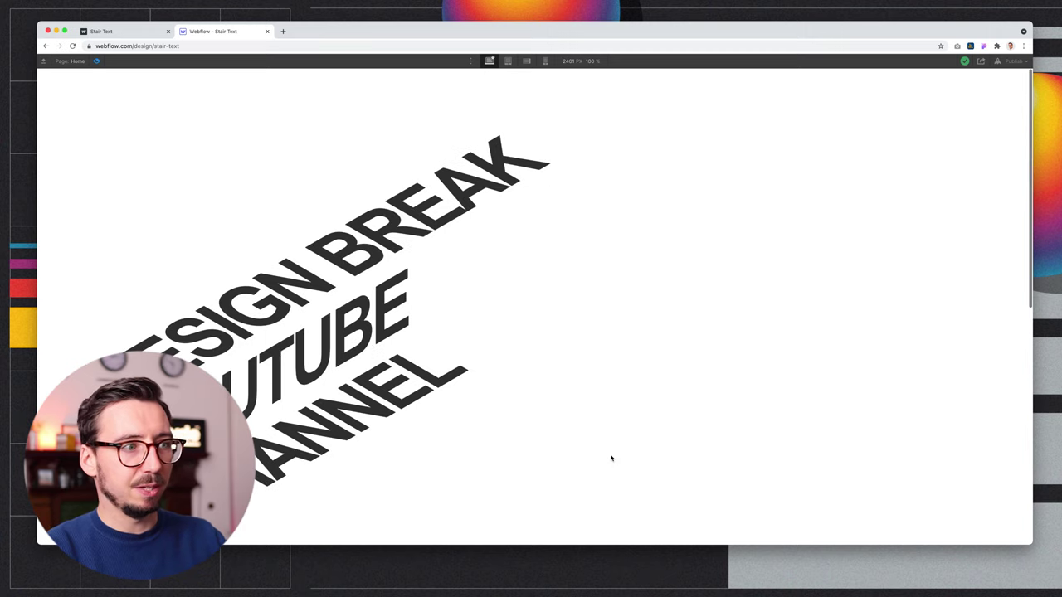
Switch to the published Stair Text site and scroll it for comparison.
key("ctrl+shift+Tab")
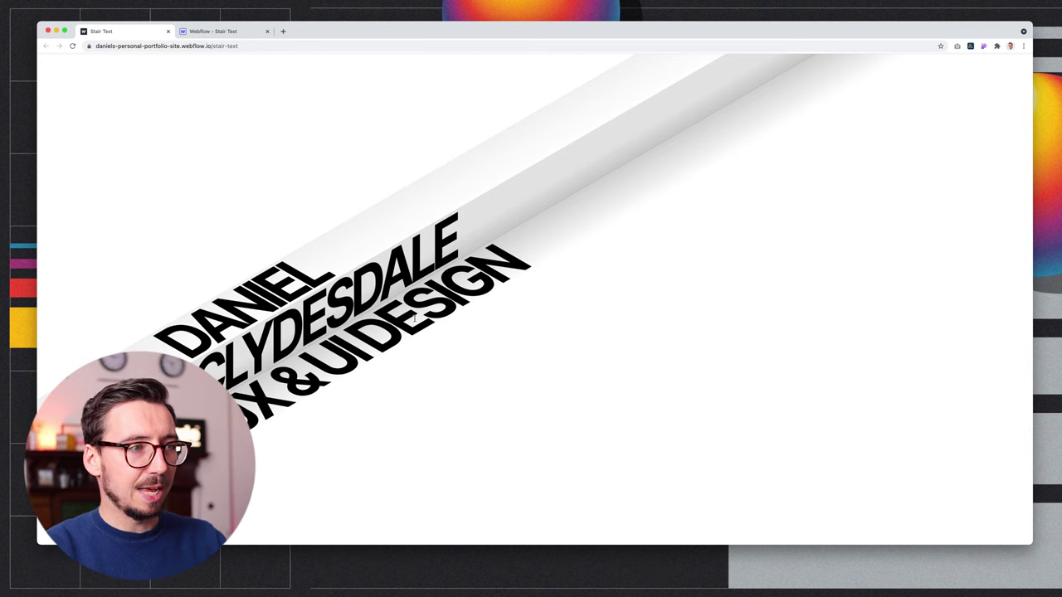
scroll(327, 354, "down", 5)
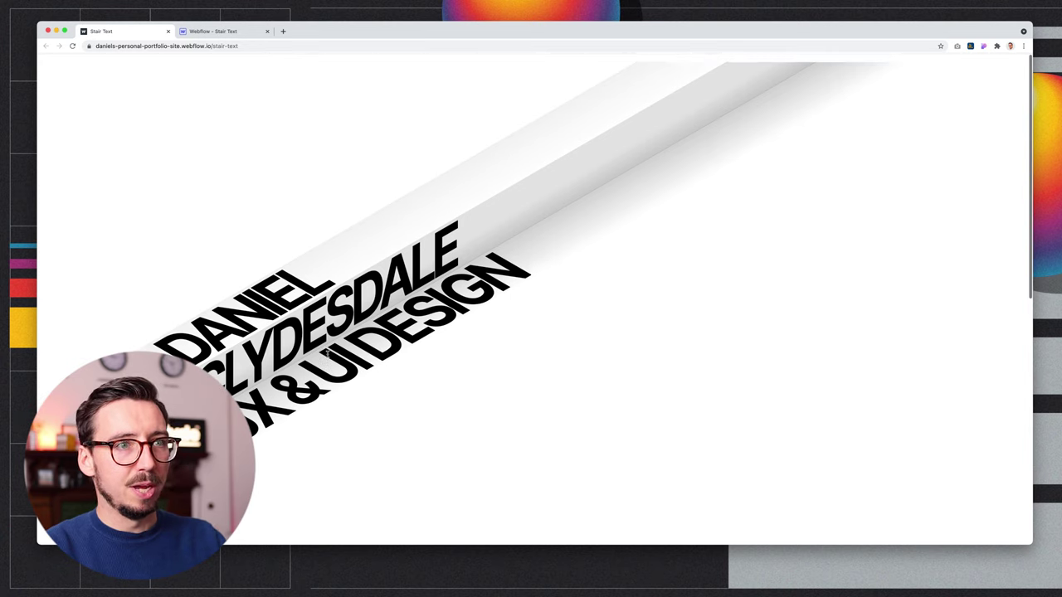
scroll(303, 346, "up", 5)
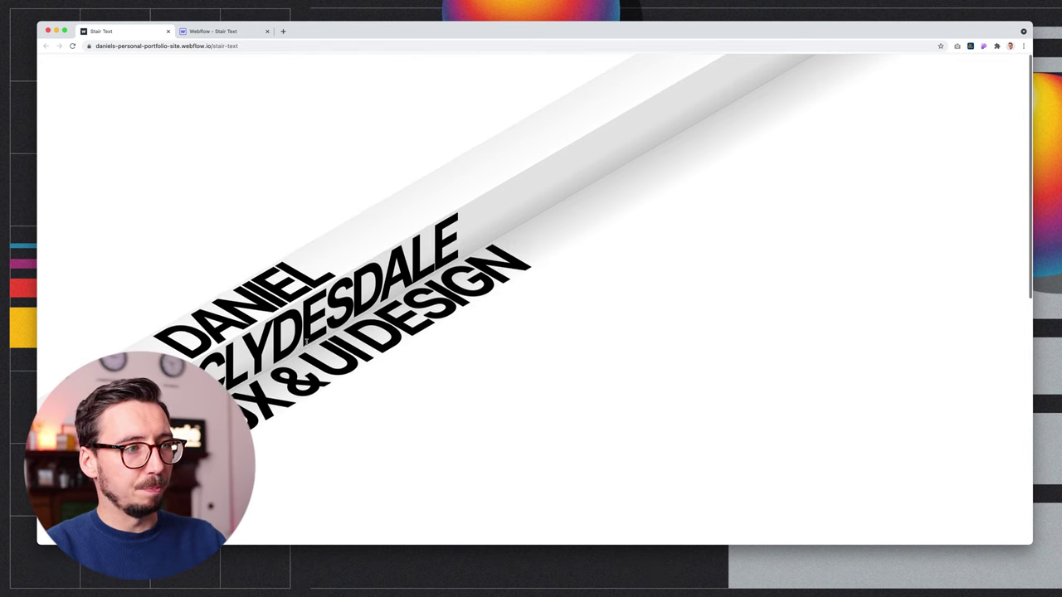
Return to the Designer, toggle preview on and off, and select the whole stair-text section.
left_click(211, 32)
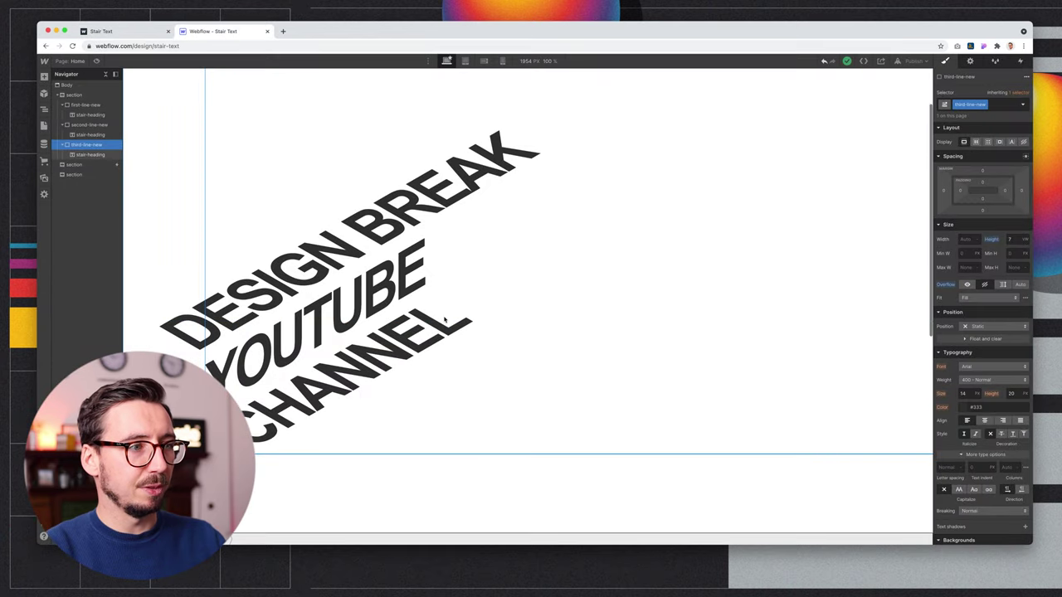
left_click(77, 60)
key("super+shift+p")
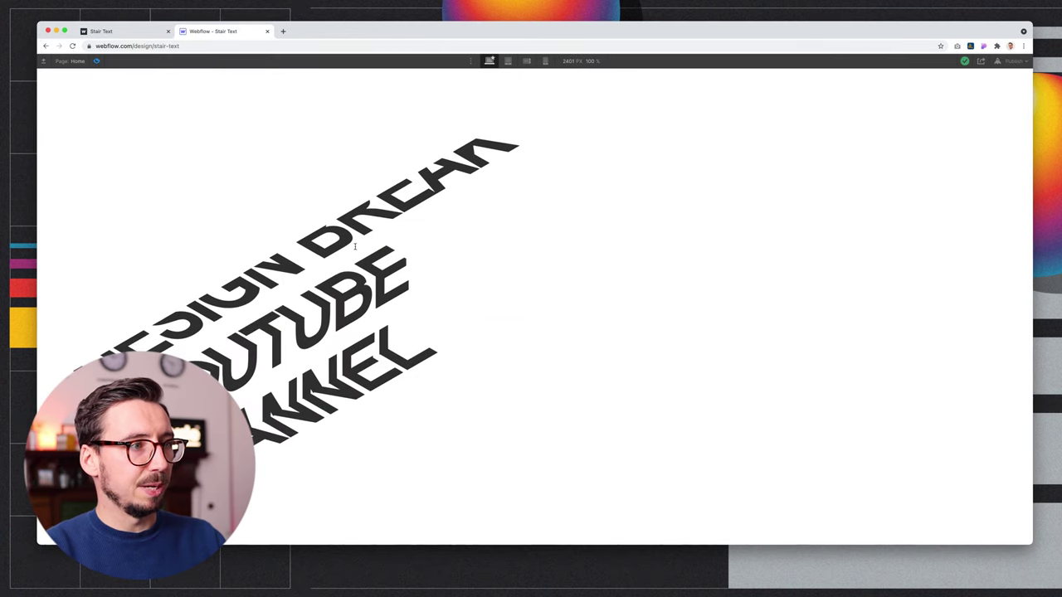
key("super+shift+p")
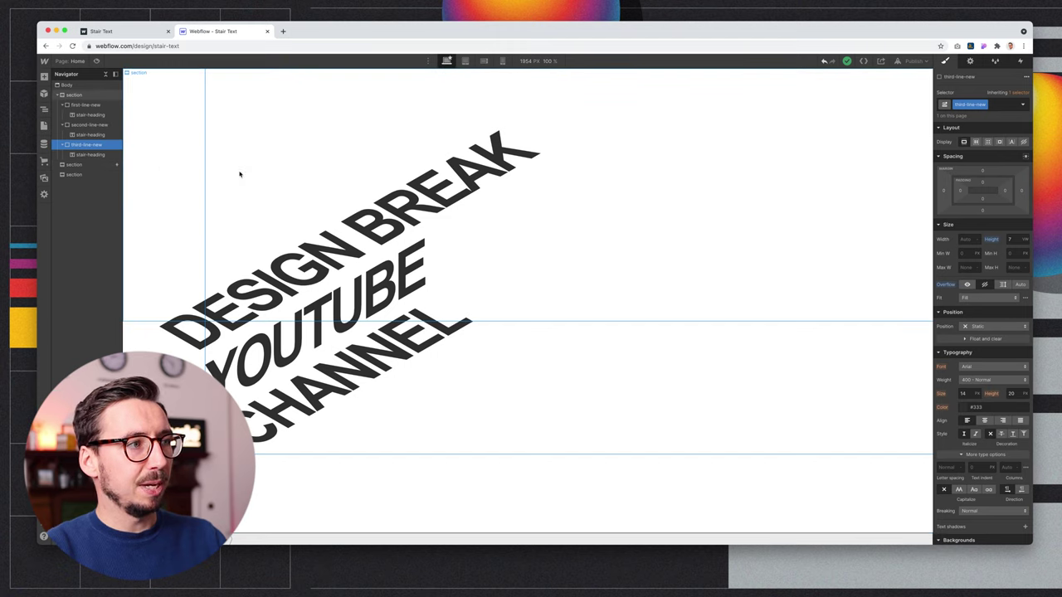
left_click(81, 96)
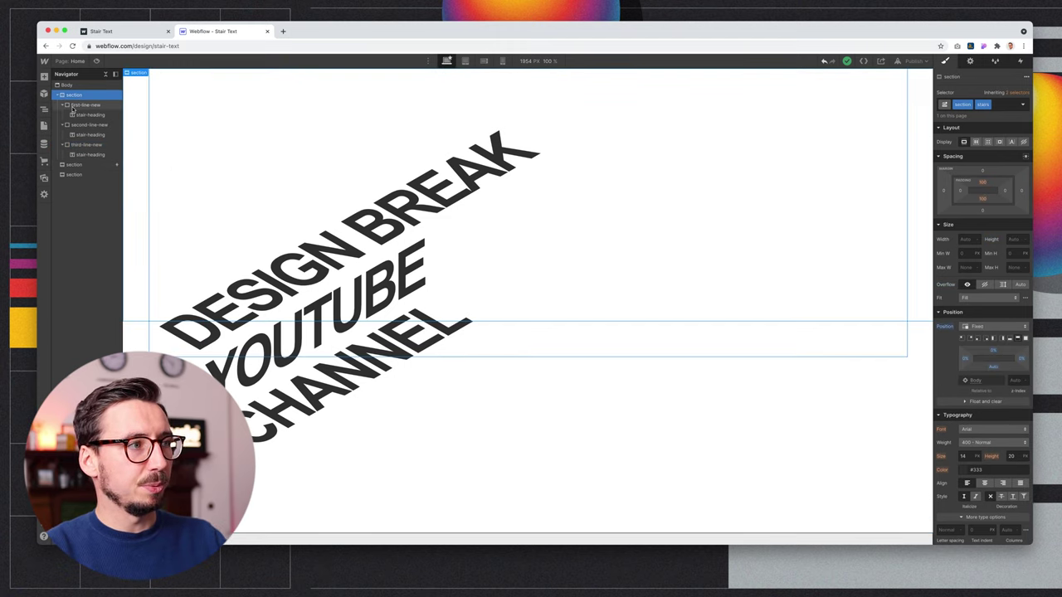
Convert the stair-text section into a symbol named Stair Text.
right_click(73, 96)
left_click(120, 86)
right_click(139, 74)
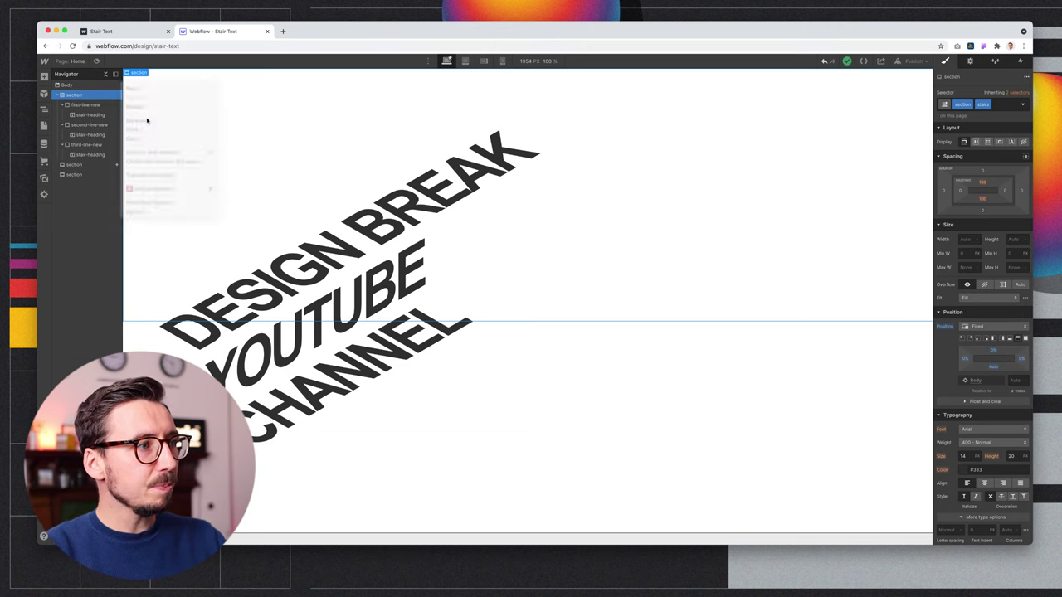
mouse_move(179, 196)
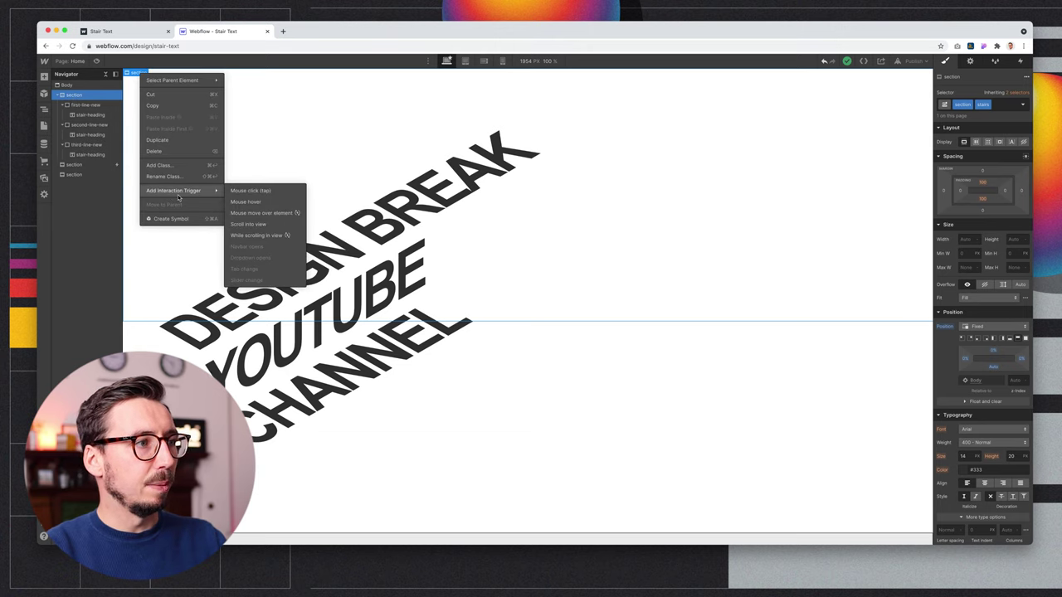
left_click(170, 218)
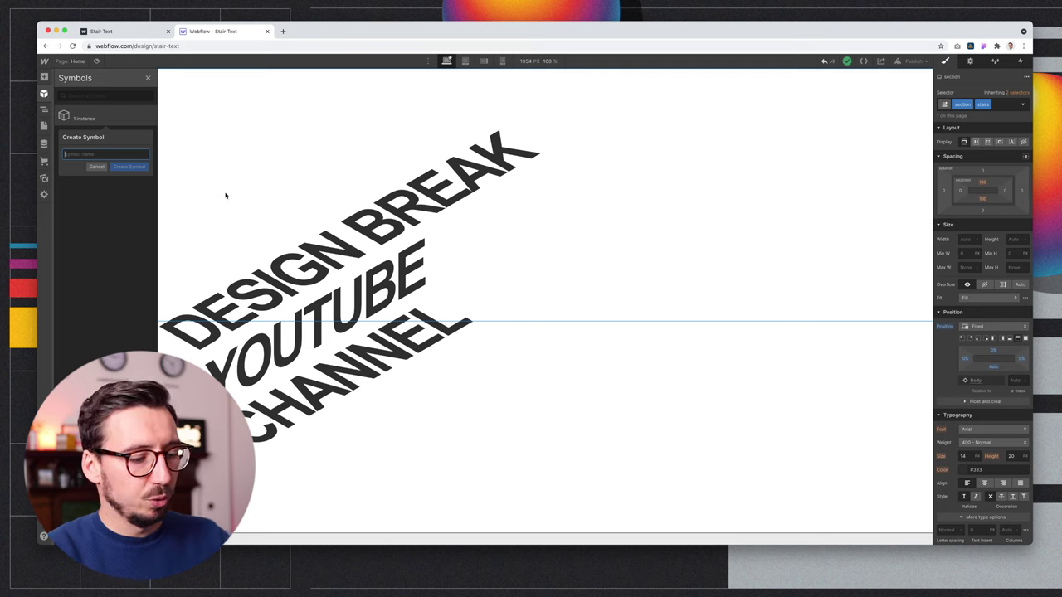
type("Stair Text")
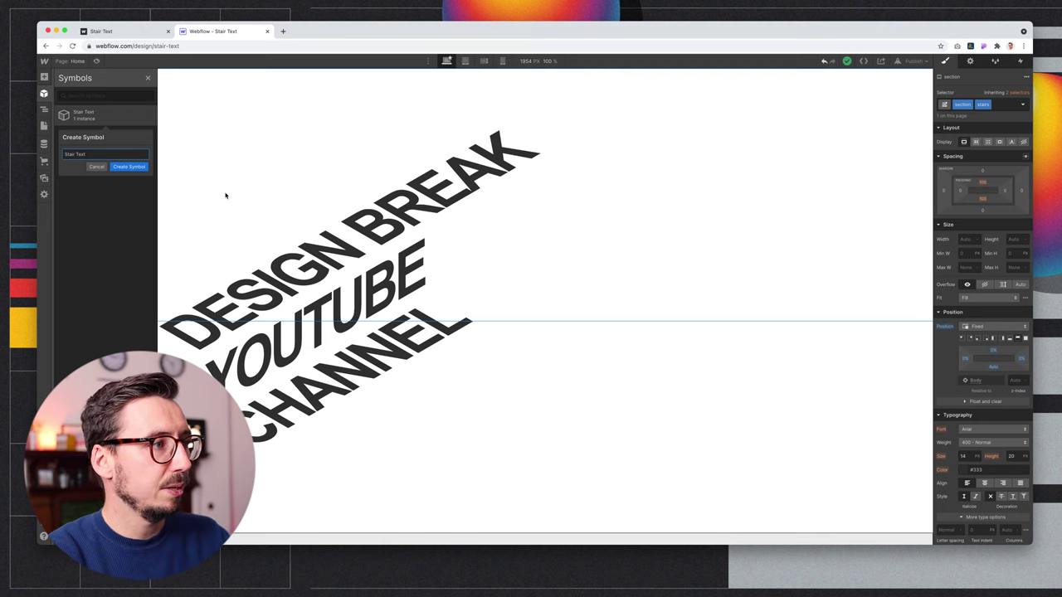
key("Return")
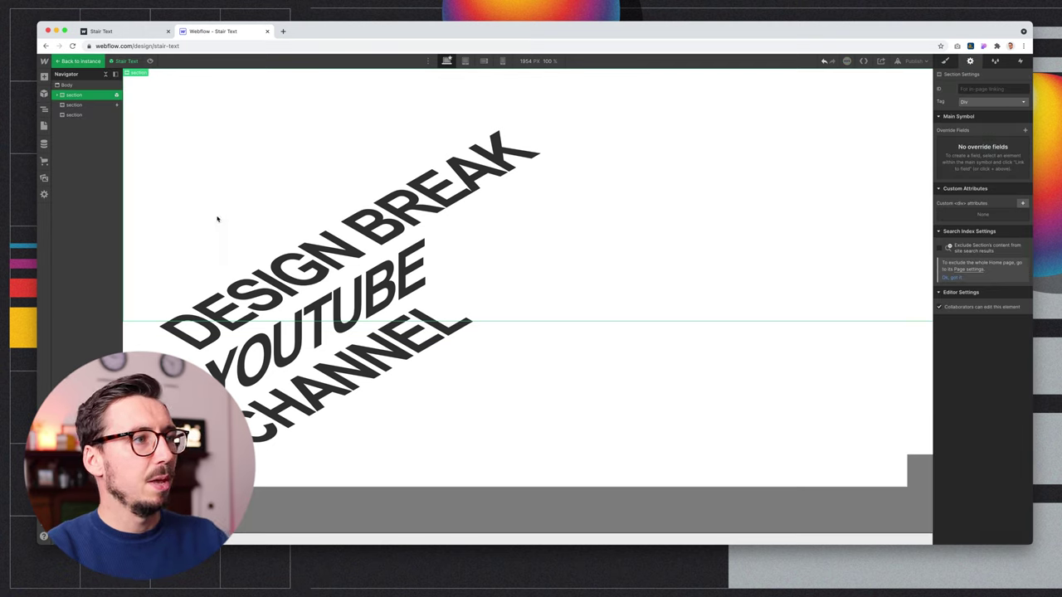
Add a multiline Text override field with default text Design Break / Youtube / Channel.
left_click(1025, 131)
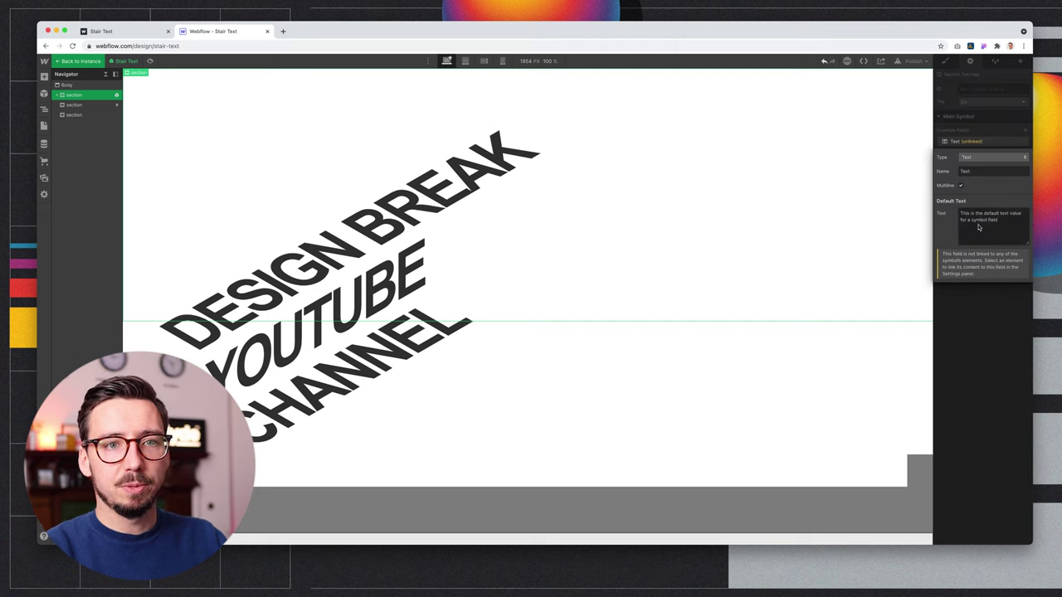
left_click(1010, 223)
key("ctrl+a")
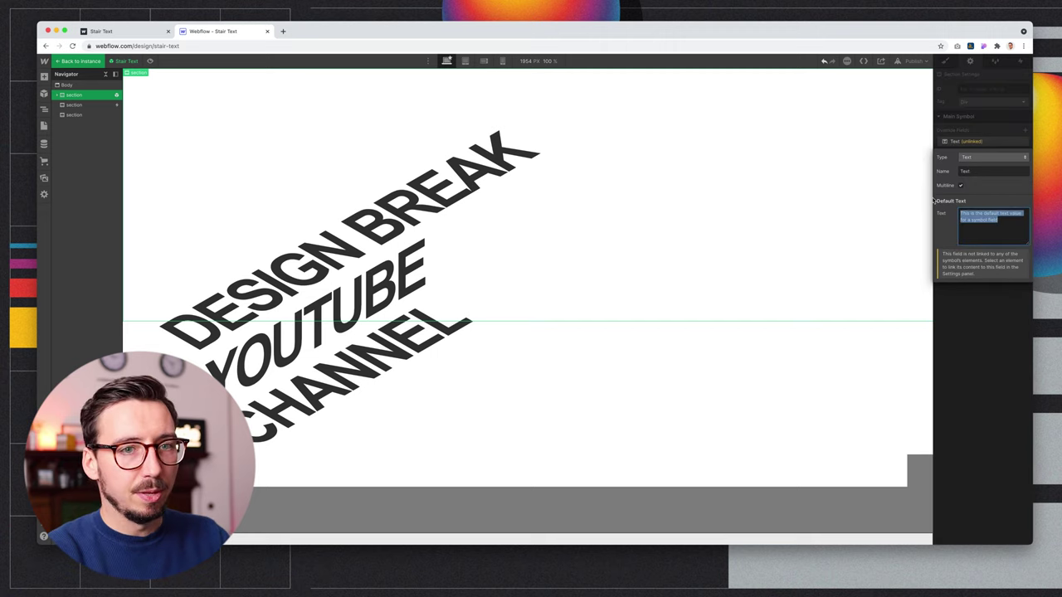
type("Design Break")
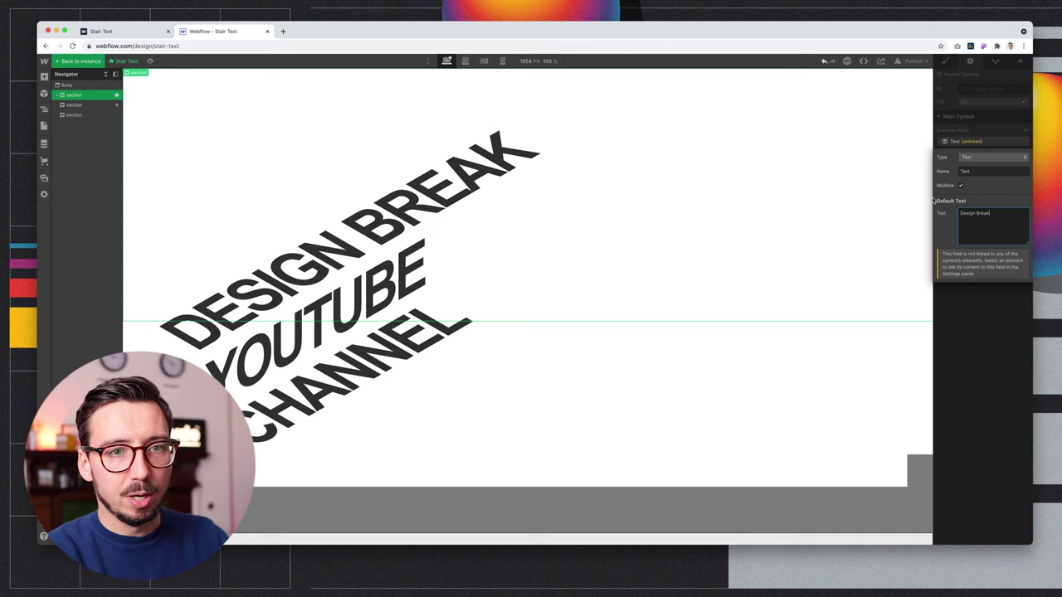
key("Return")
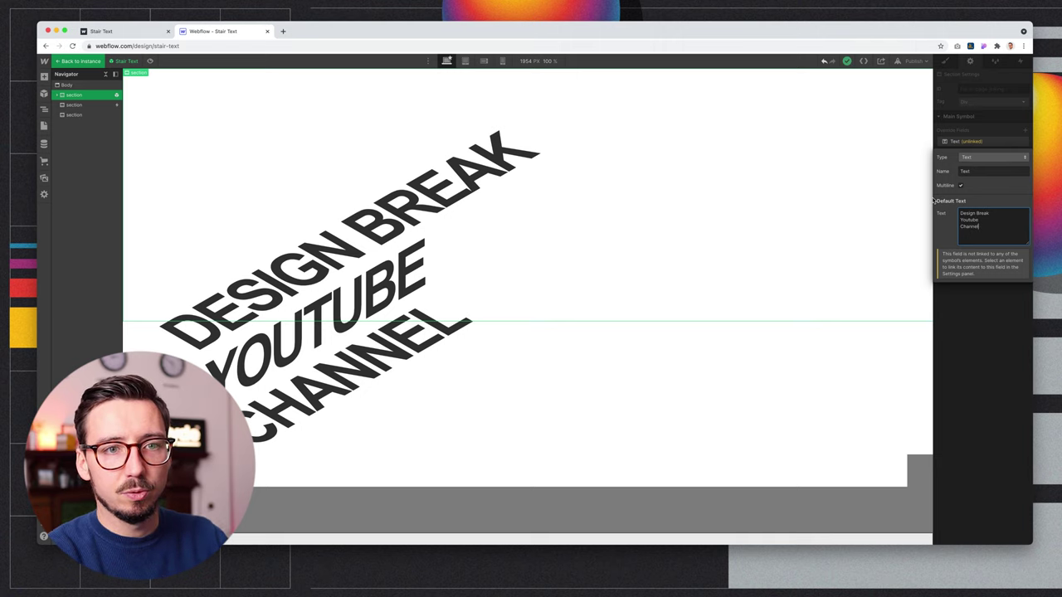
left_click(1006, 348)
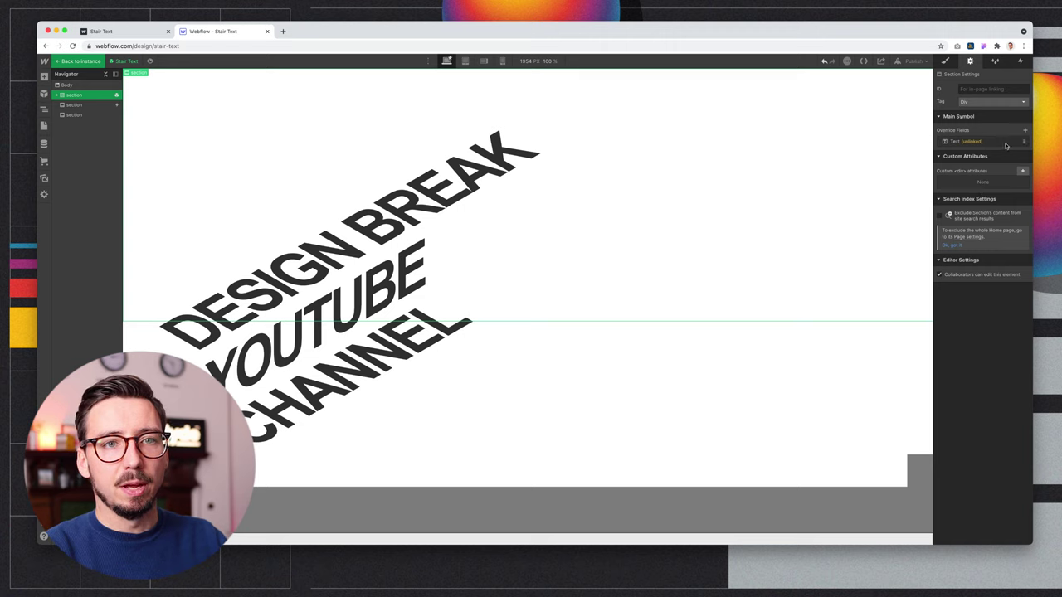
left_click(971, 143)
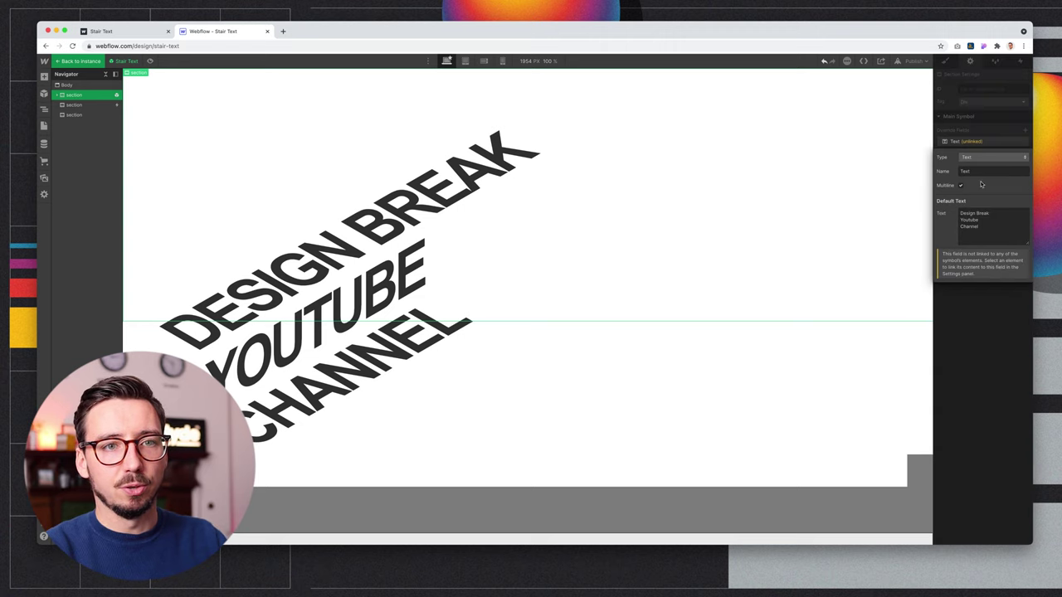
Link the first line's stair-heading text to the Text field.
left_click(980, 303)
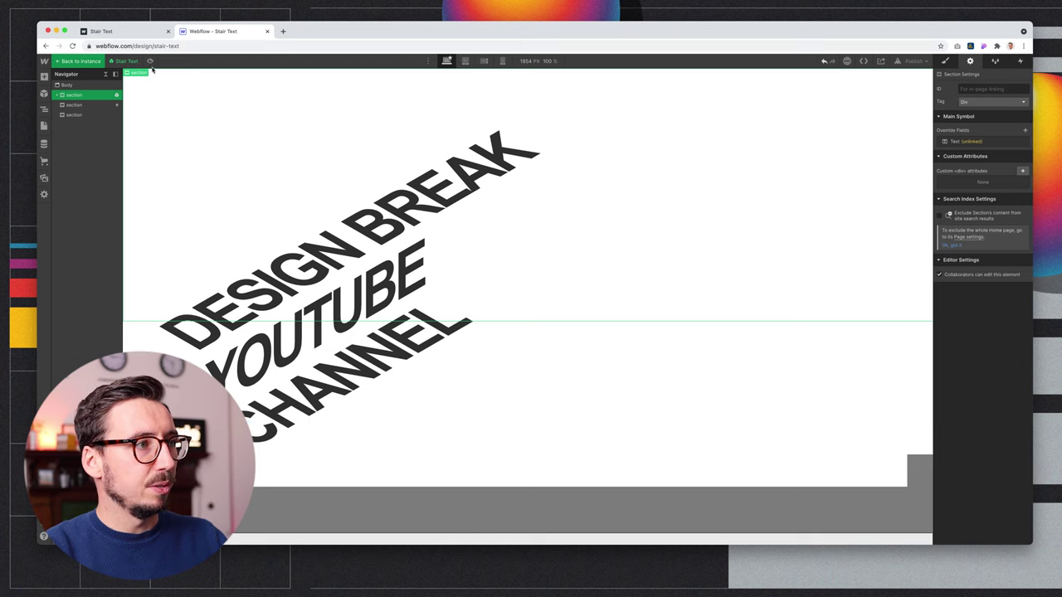
left_click(386, 214)
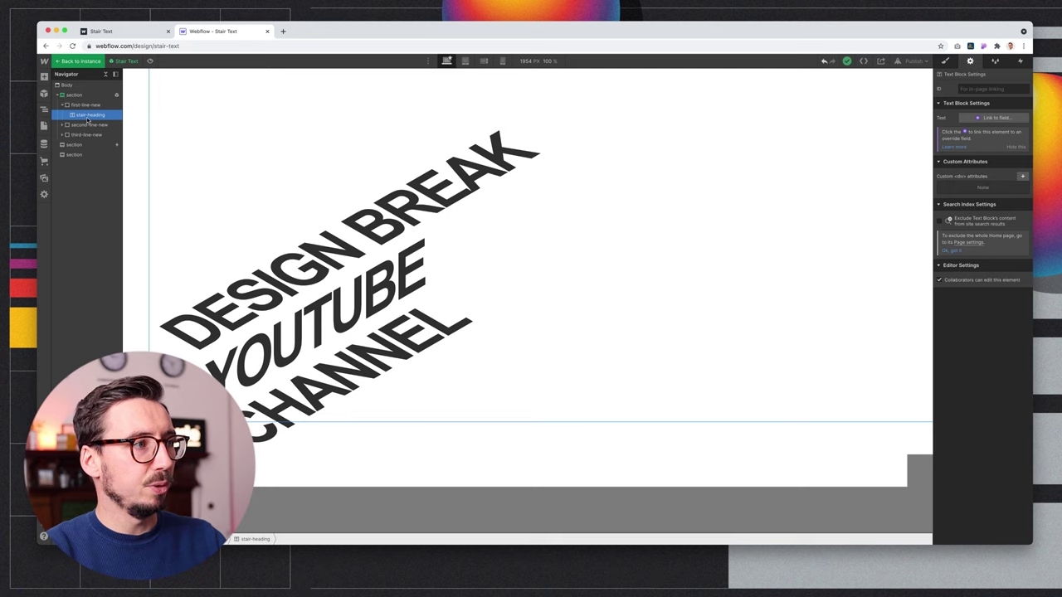
left_click(993, 118)
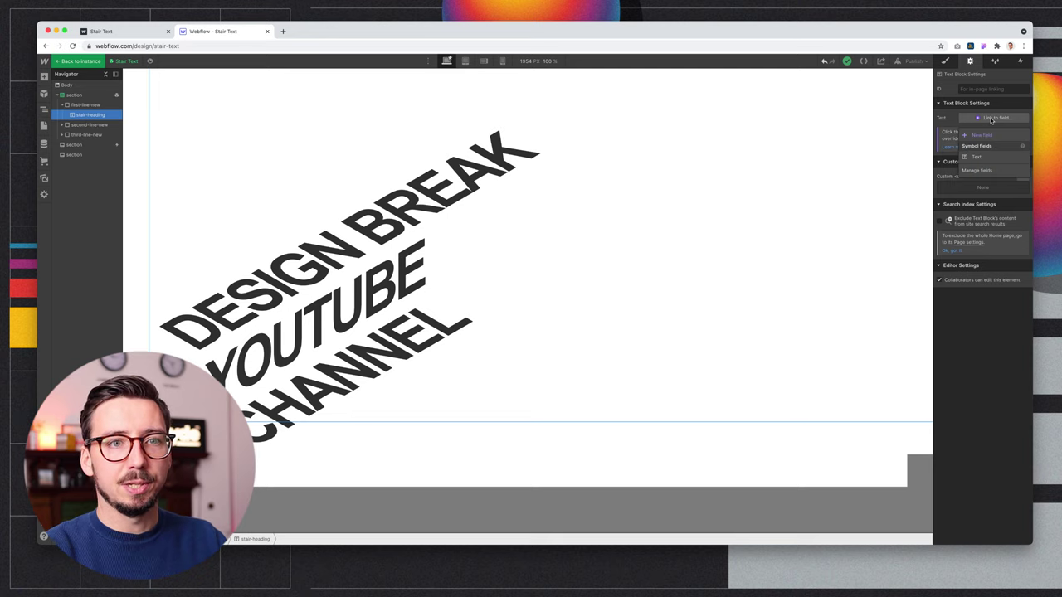
left_click(978, 159)
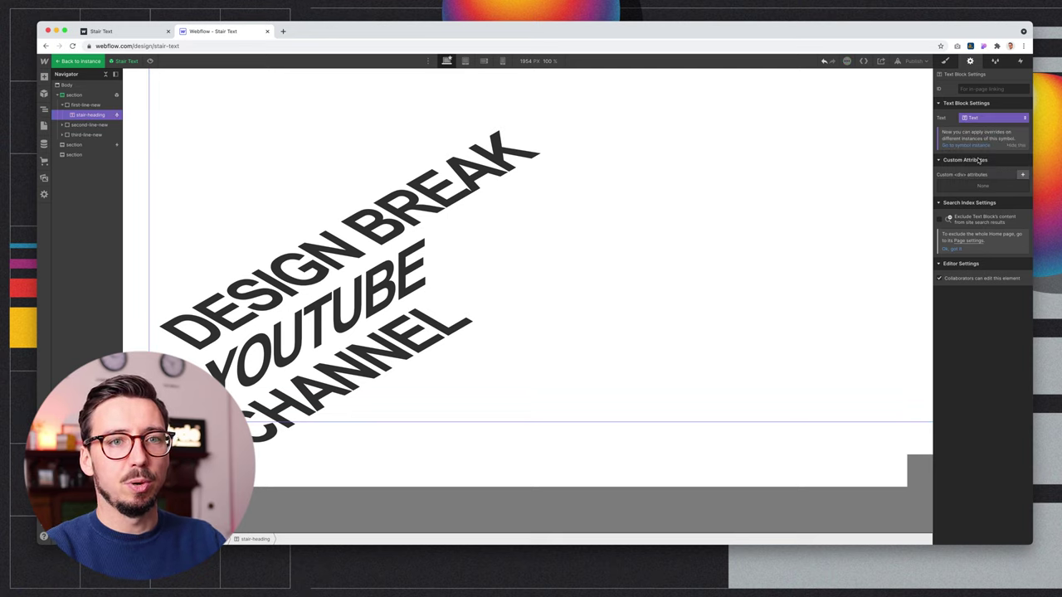
Link the second and third stair-headings to the Text field, then return to the page instance.
left_click(63, 124)
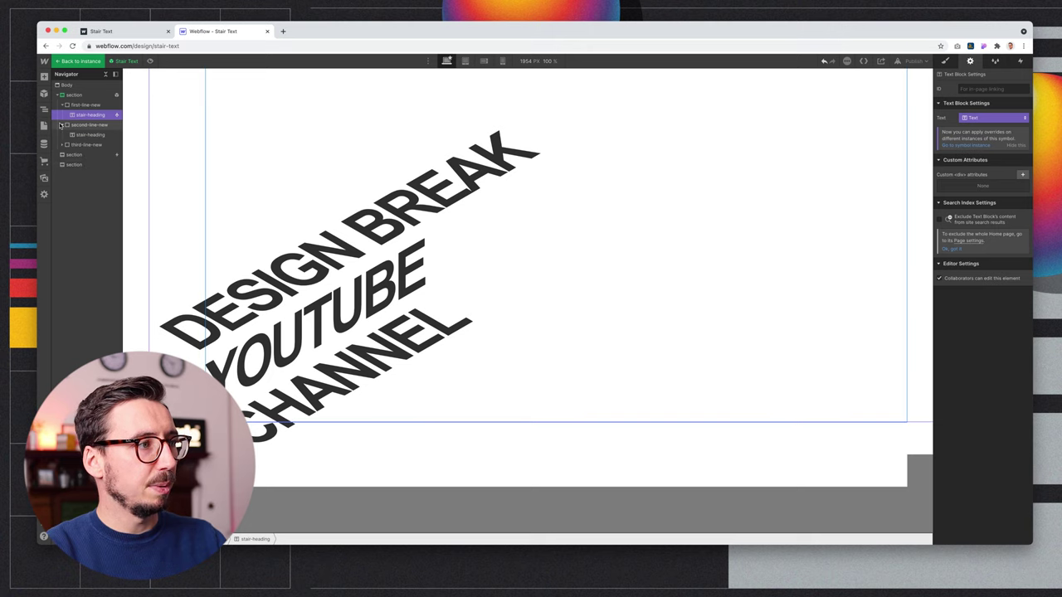
left_click(62, 145)
left_click(90, 135)
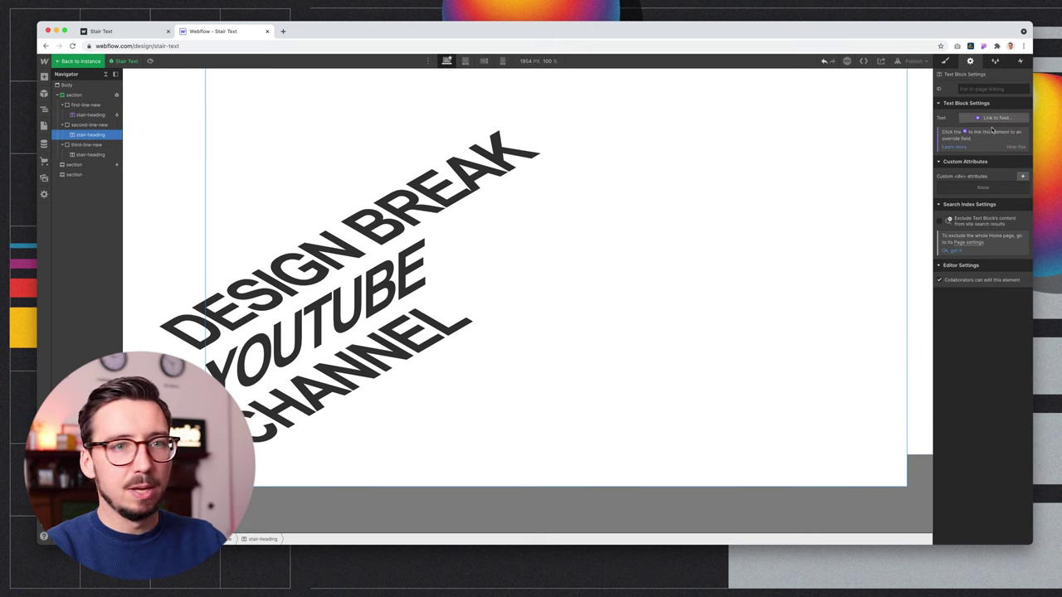
left_click(990, 119)
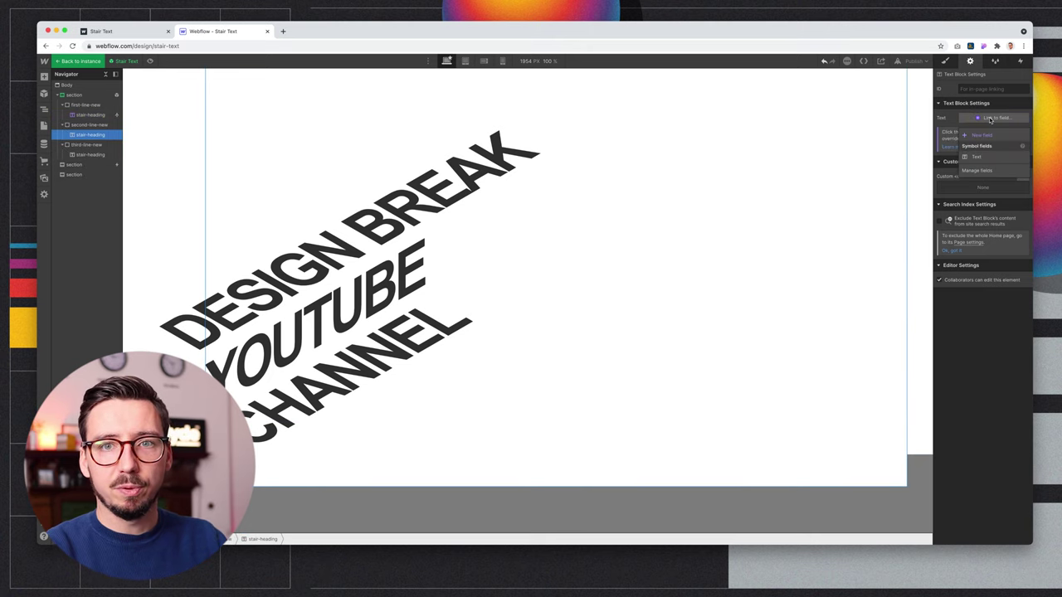
left_click(985, 159)
left_click(87, 154)
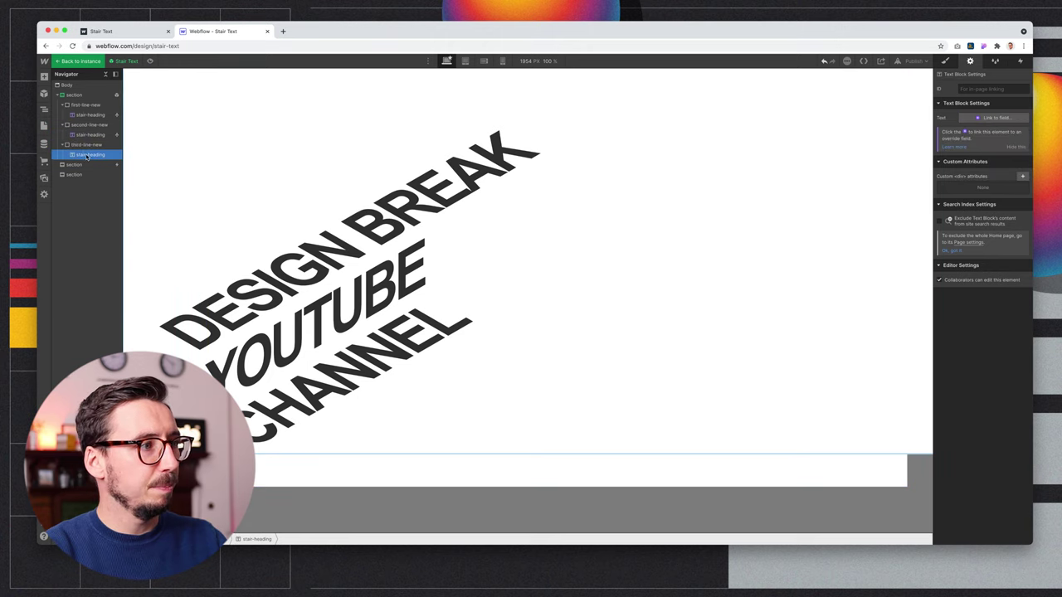
left_click(969, 122)
left_click(980, 159)
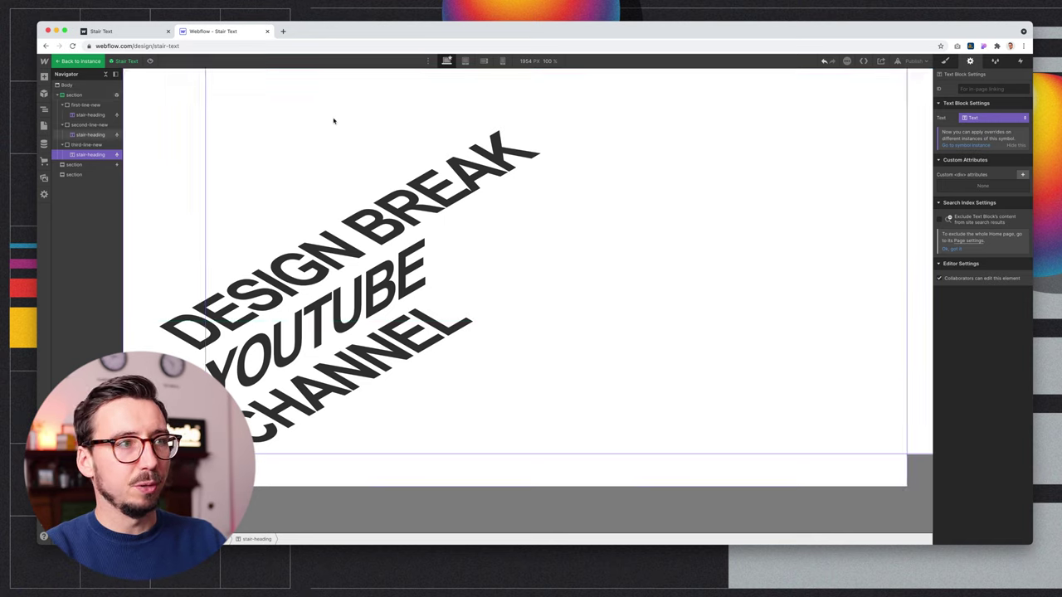
left_click(82, 63)
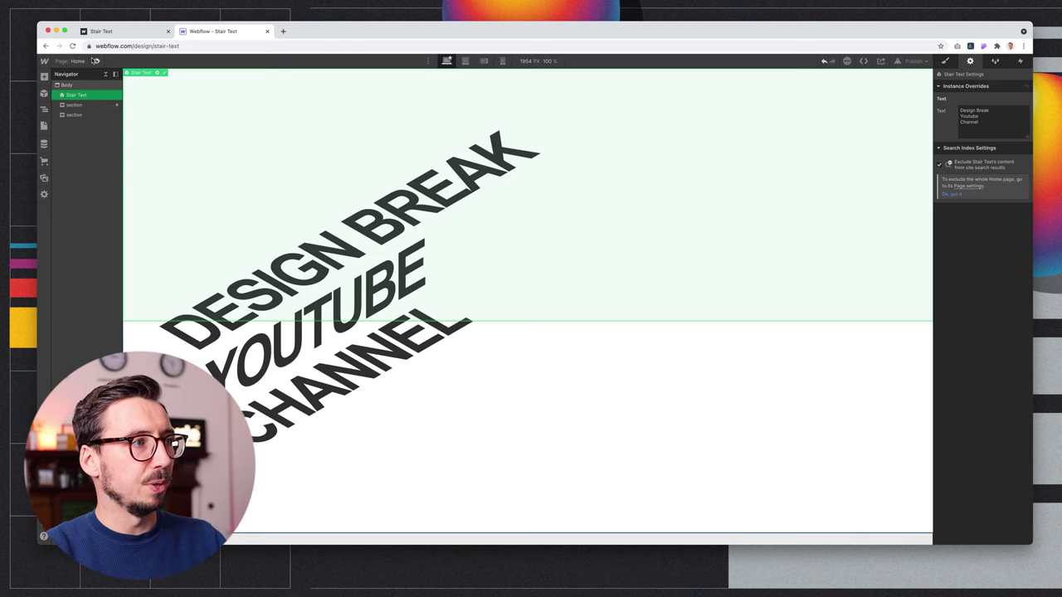
Replace the Stair Text instance's Text override with 'Please Subscribe to us'.
key("super+shift+p")
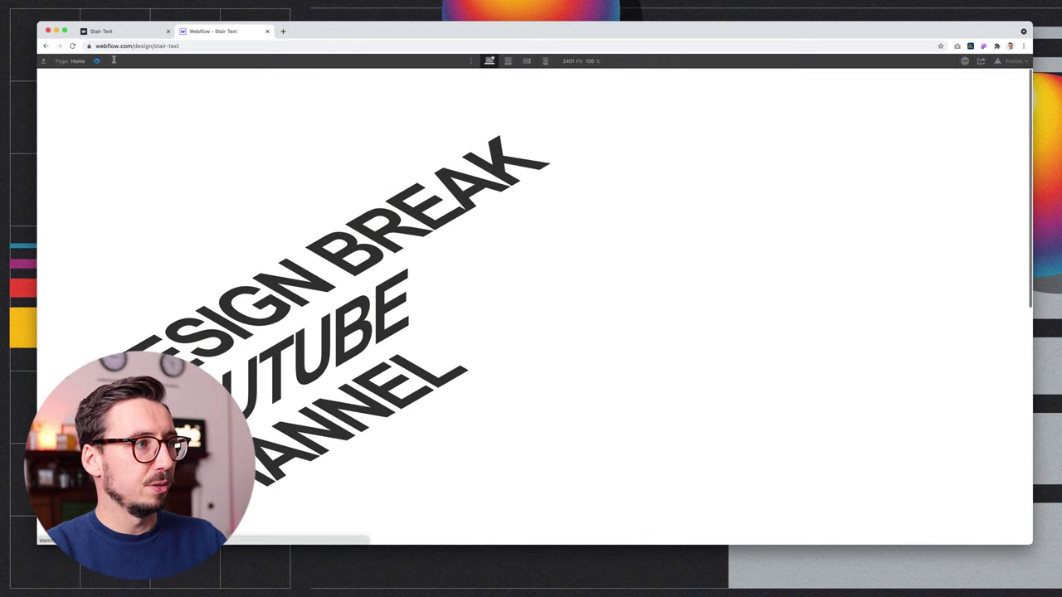
key("super+shift+p")
left_click(158, 74)
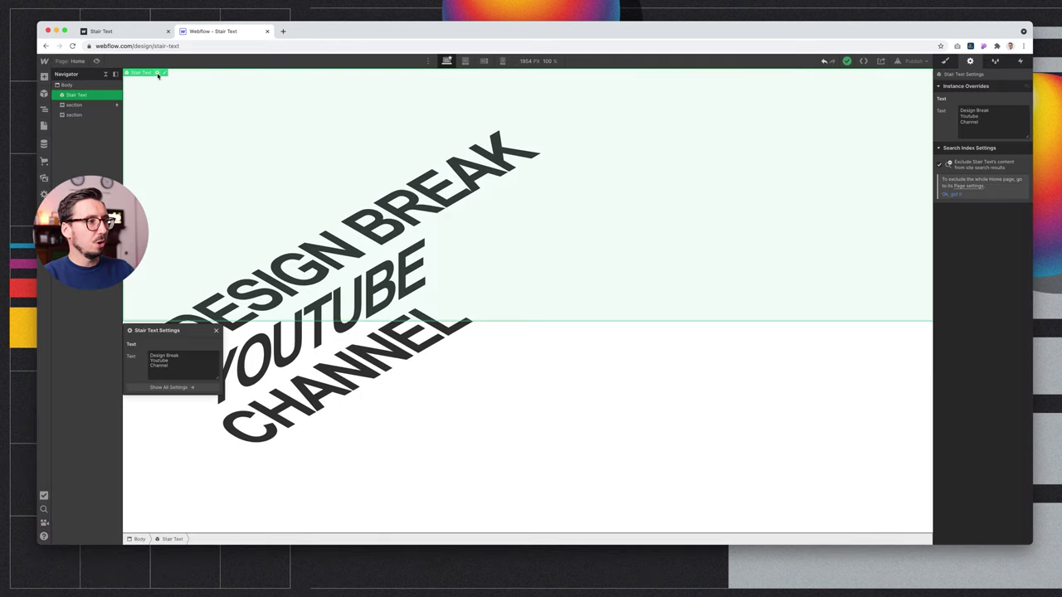
left_click(178, 372)
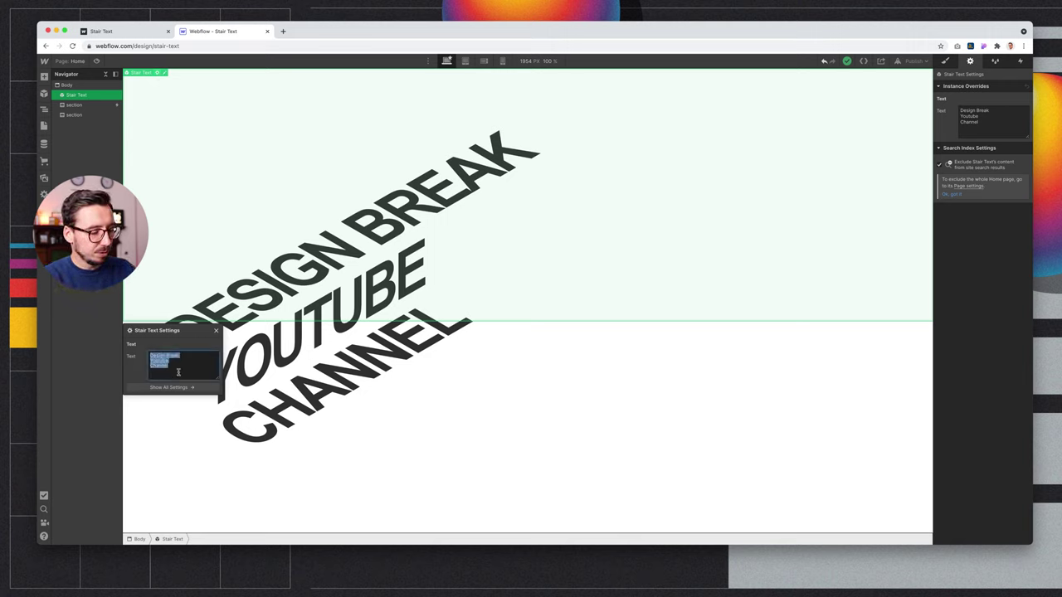
key("BackSpace")
type("Please ")
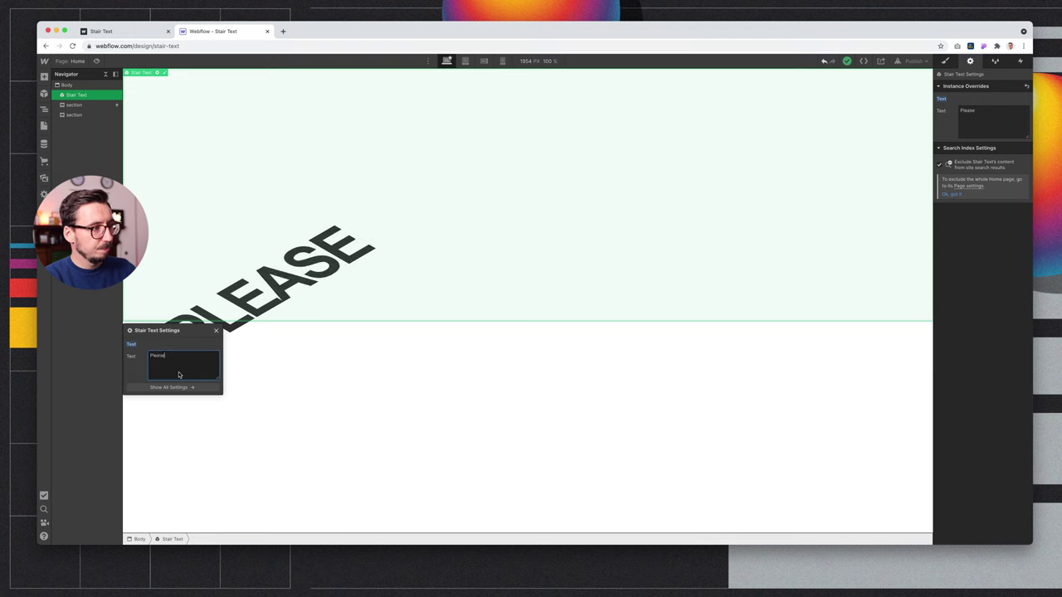
type("Su")
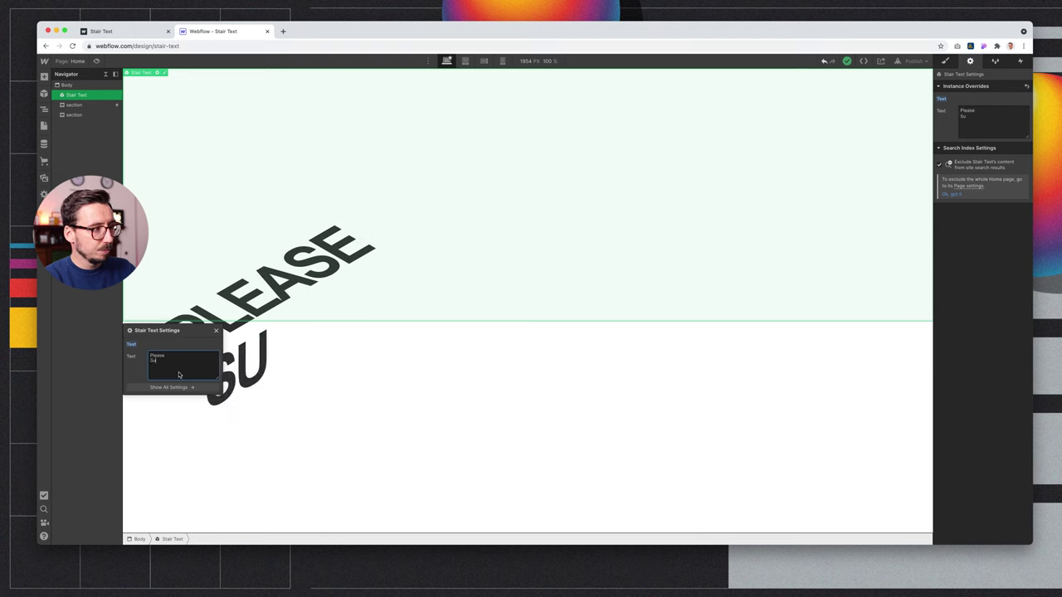
type("bscr")
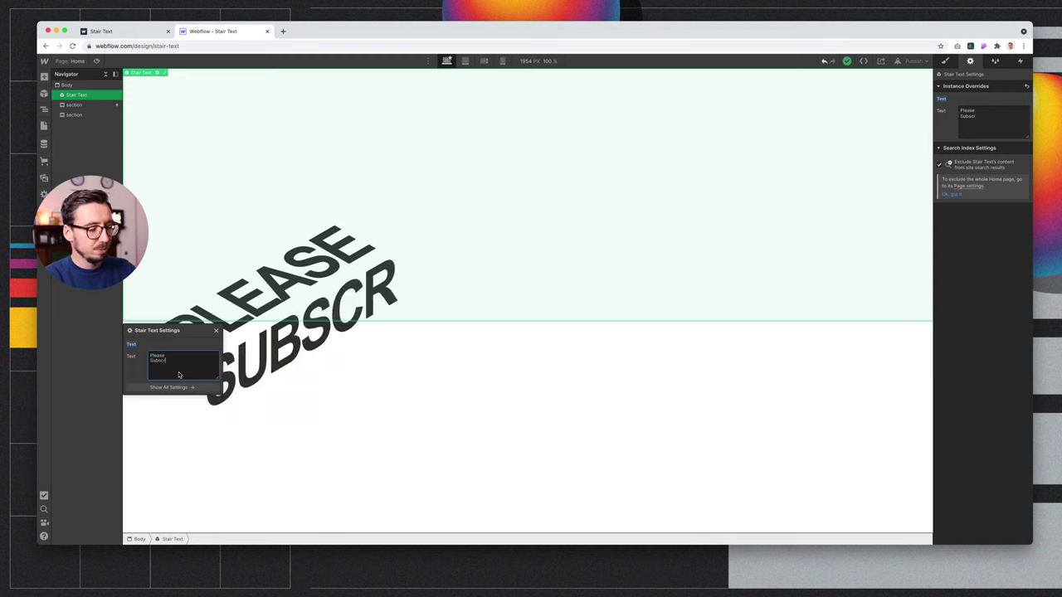
type("ibe ")
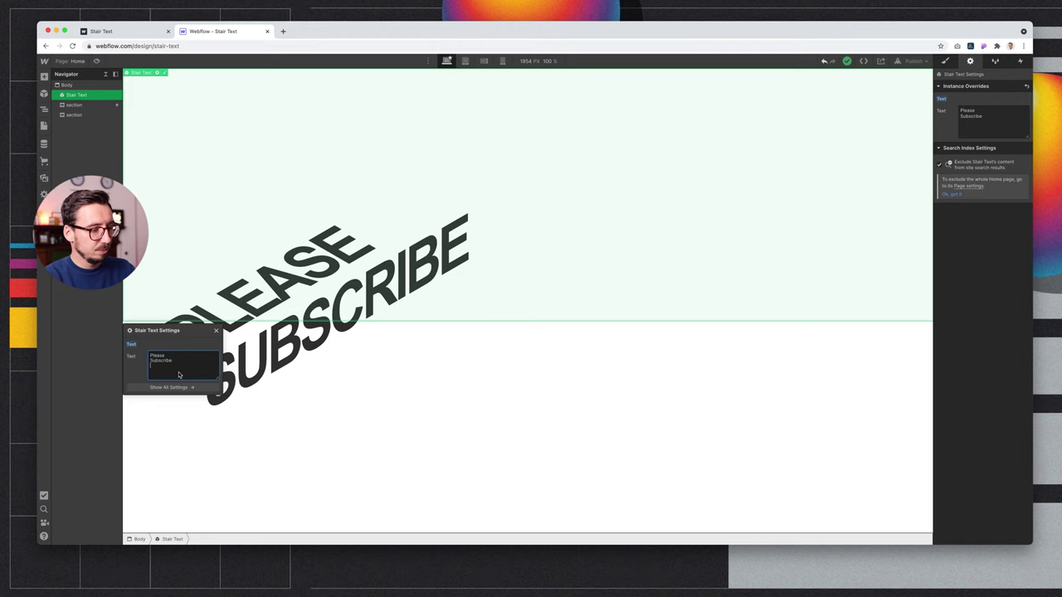
type("to us")
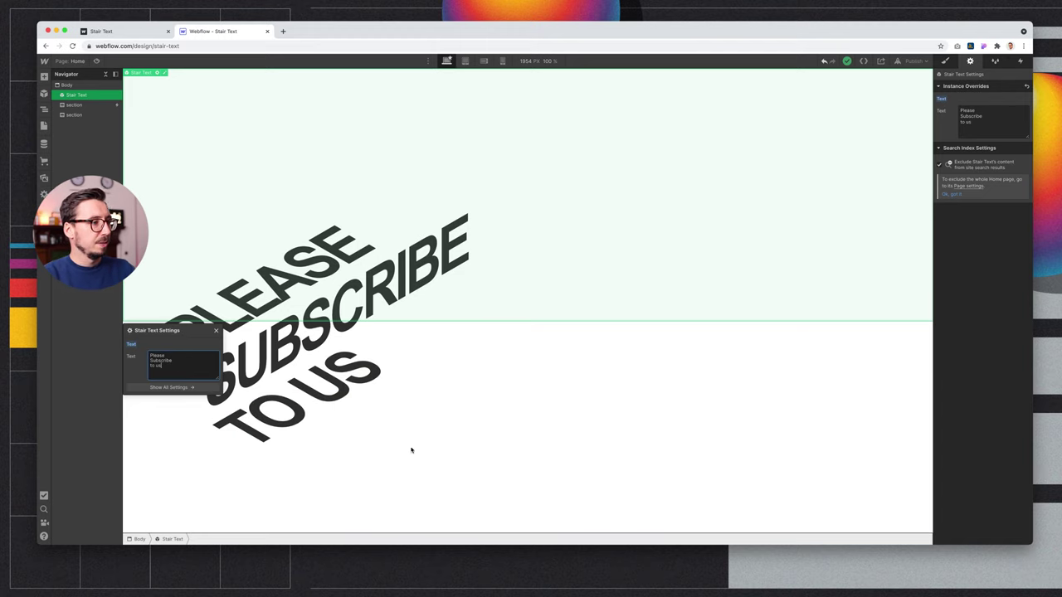
left_click(505, 448)
Preview the PLEASE SUBSCRIBE TO US staircase, exit preview, and select the section below it.
key("super+shift+p")
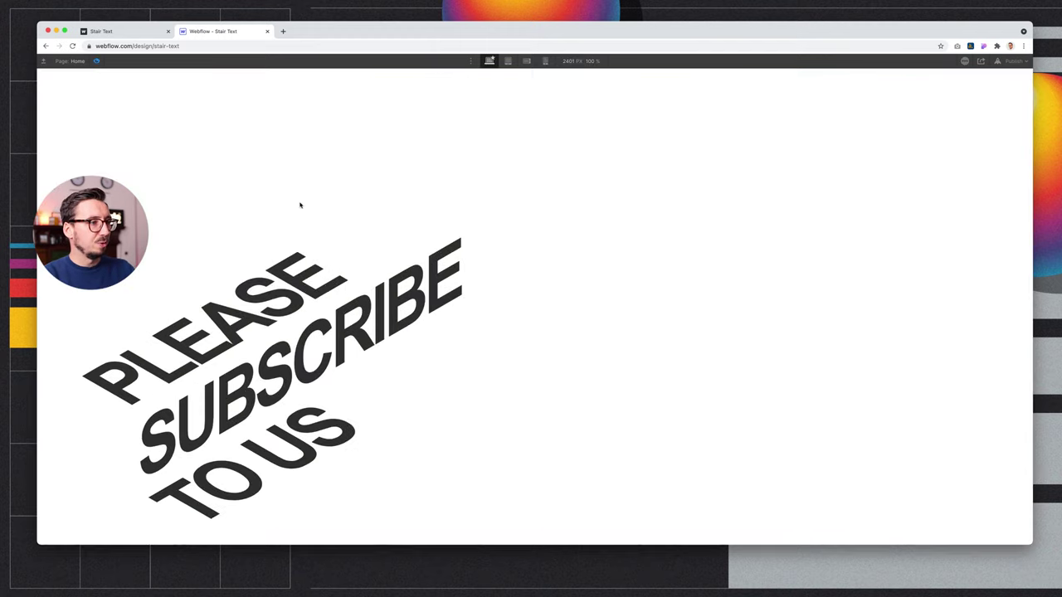
scroll(523, 390, "down", 5)
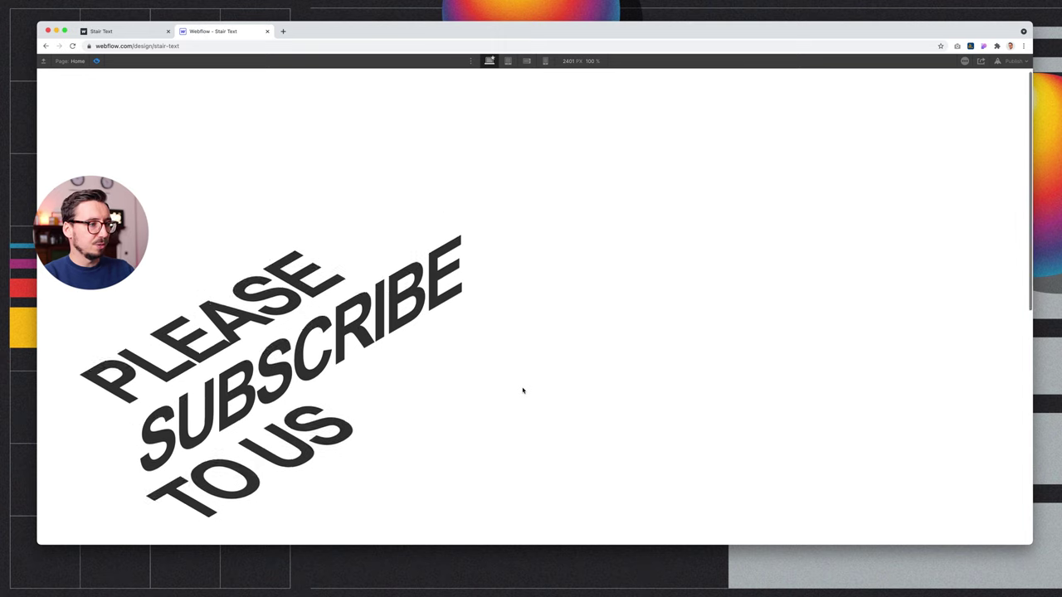
scroll(523, 389, "up", 5)
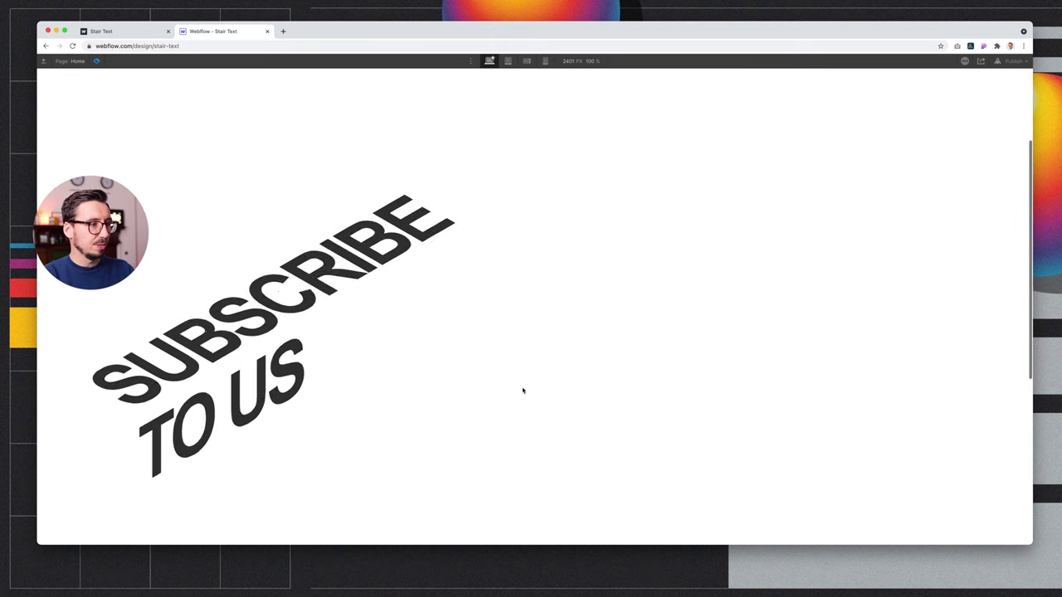
left_click(96, 61)
left_click(146, 81)
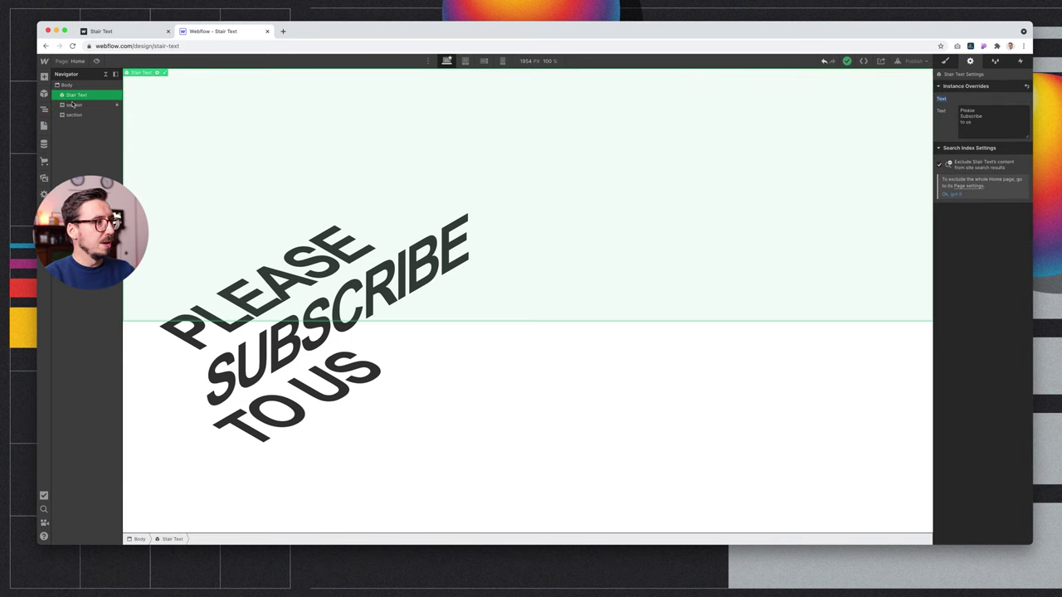
left_click(73, 104)
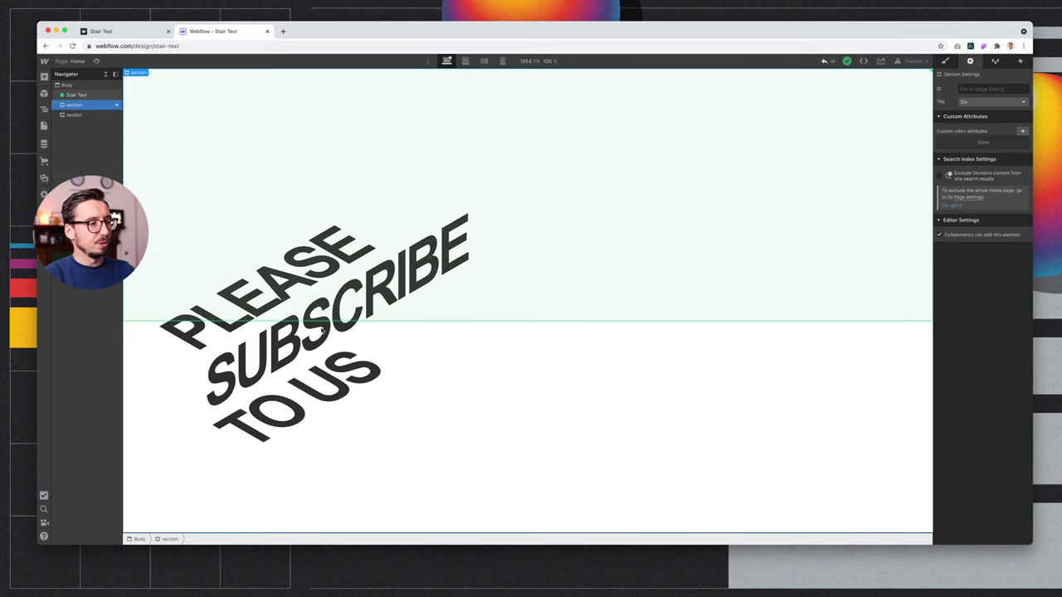